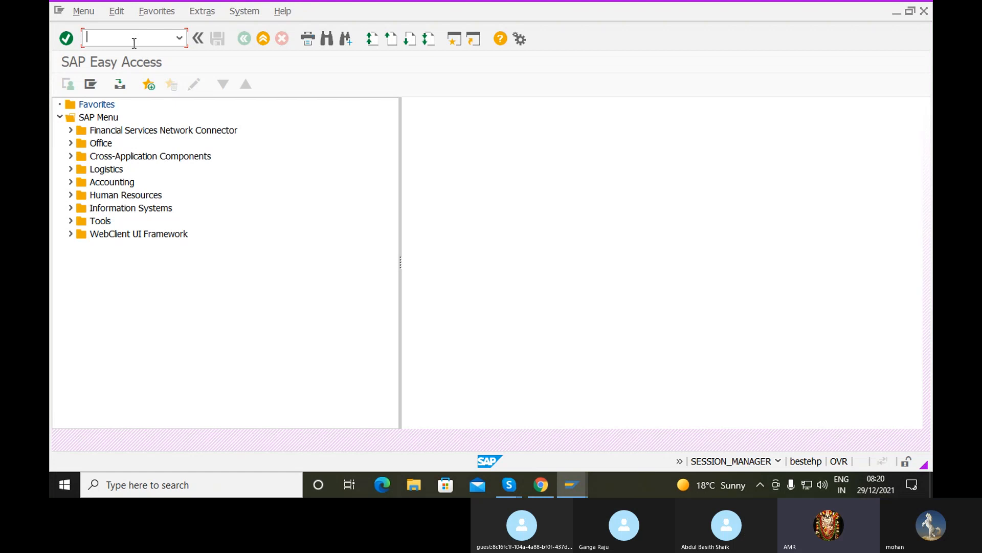
text(O)
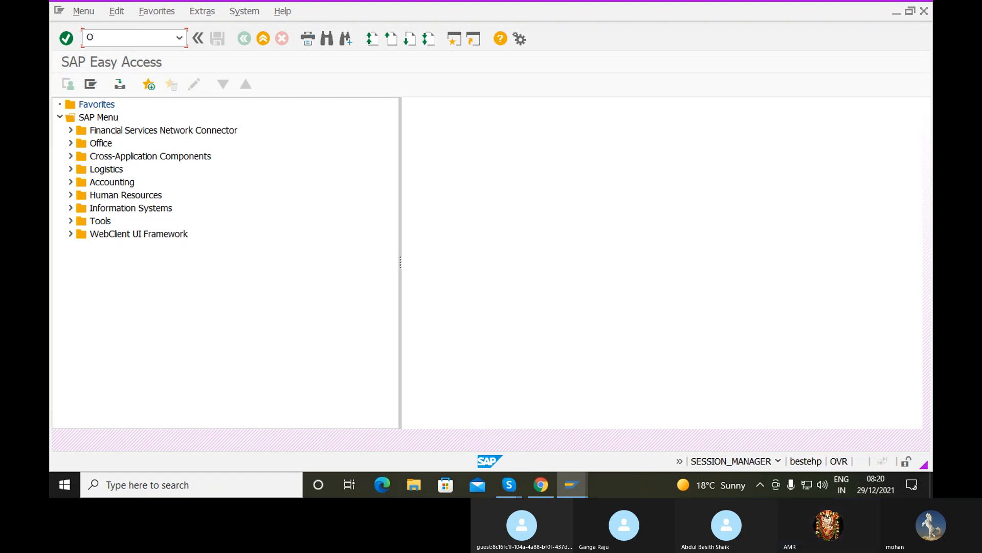
text(B)
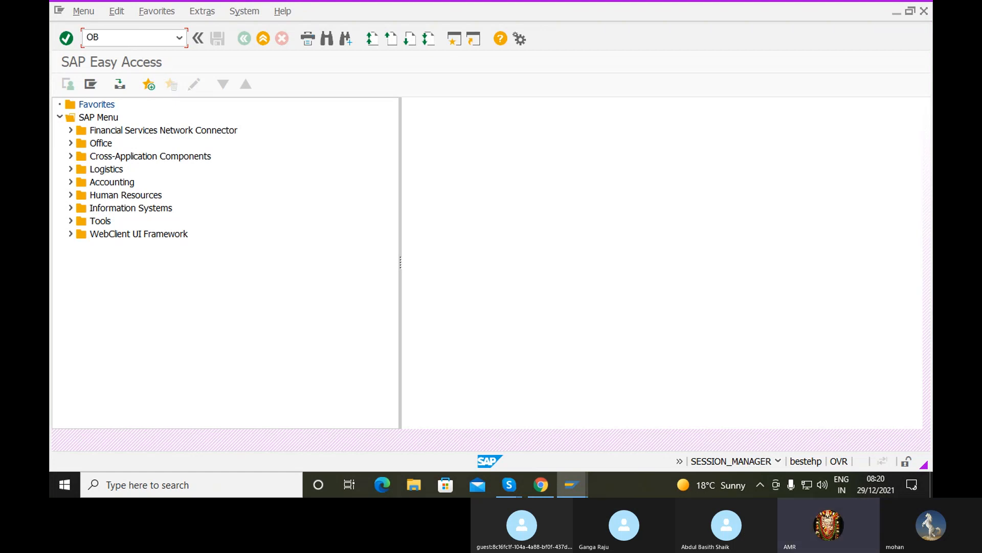
text(65)
key(Return)
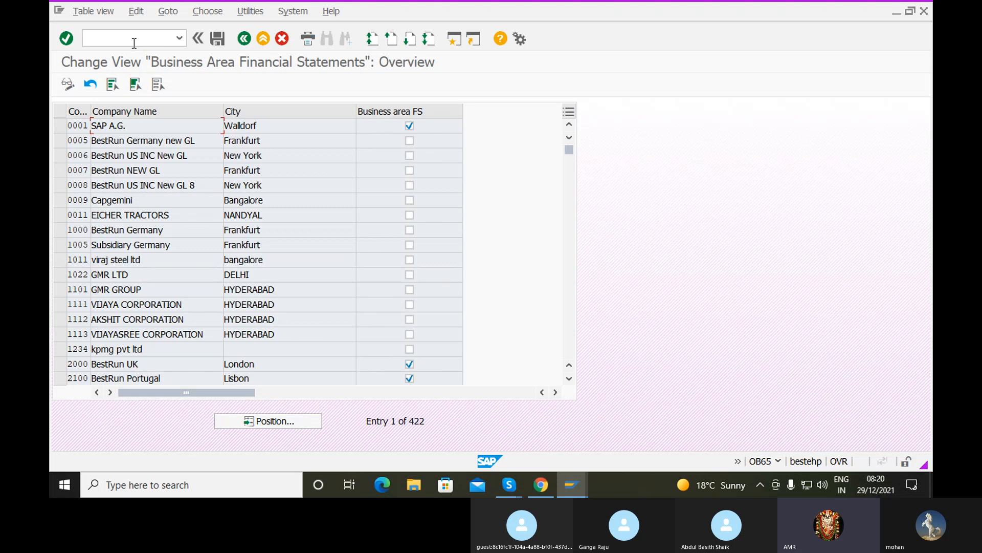
Step: Open the dunning areas view with transaction code /NOB61
click(121, 40)
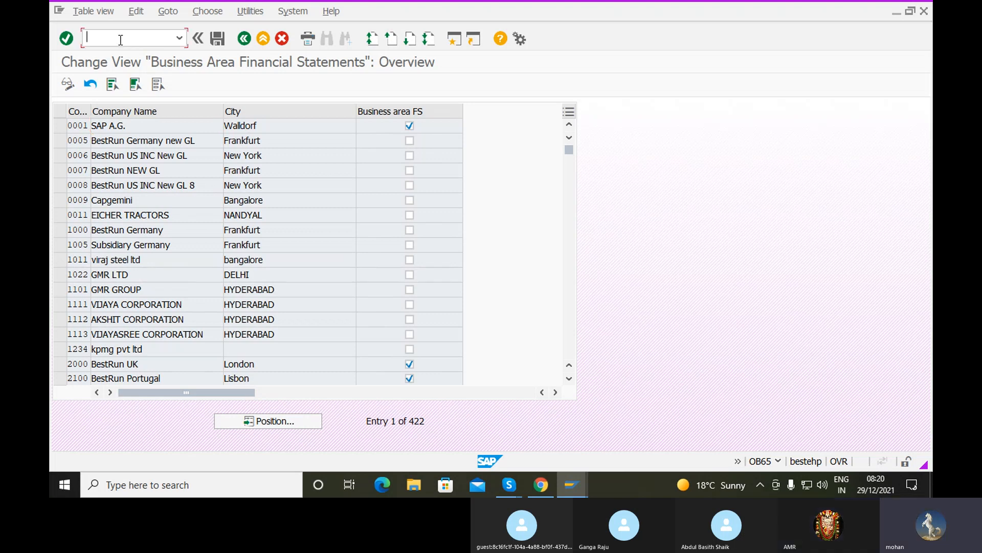
text(OB)
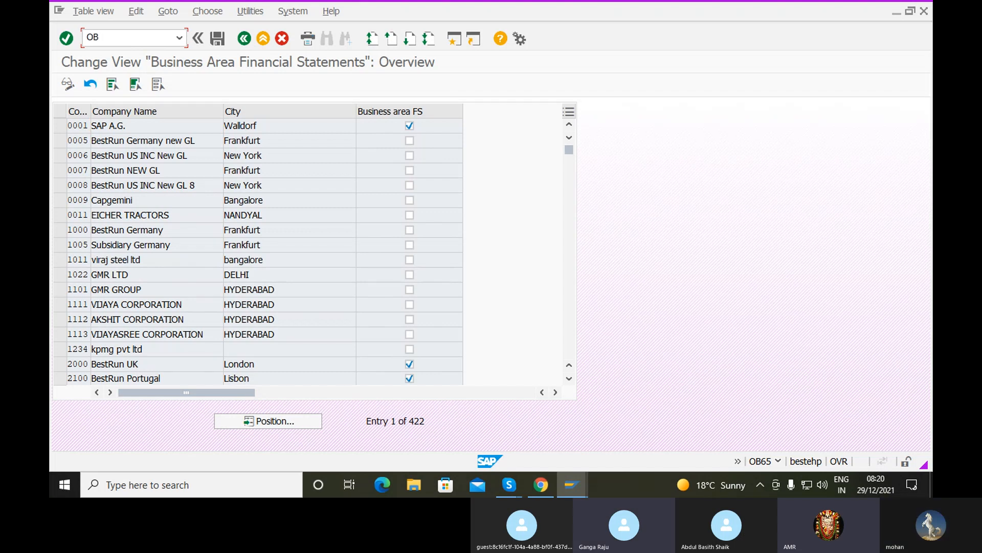
key(BackSpace)
key(BackSpace)
text(/N)
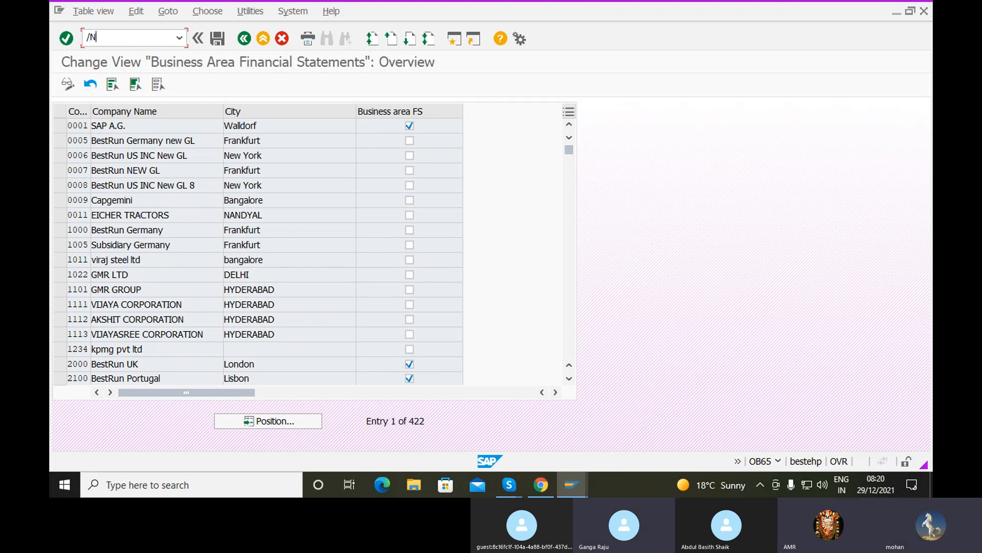
text(OB)
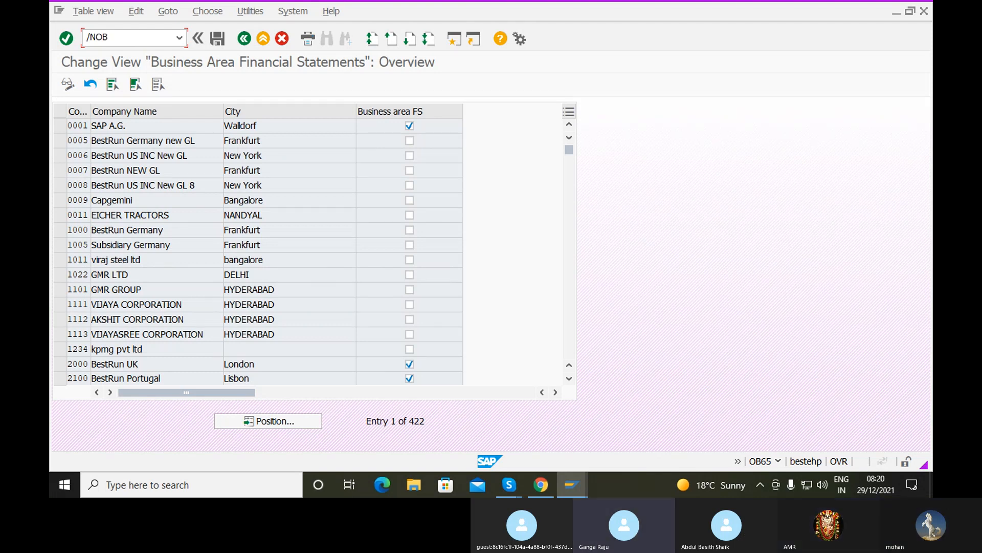
text(61)
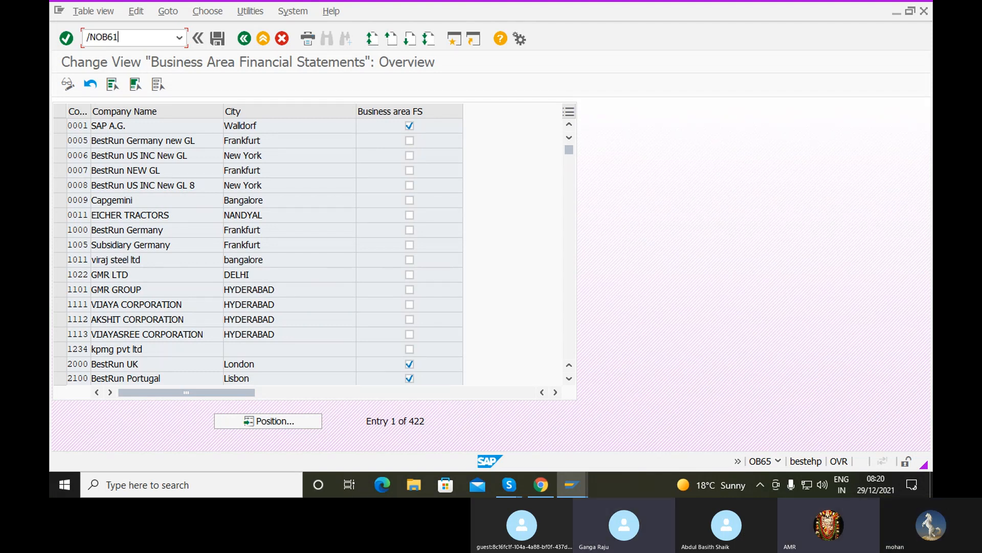
key(Return)
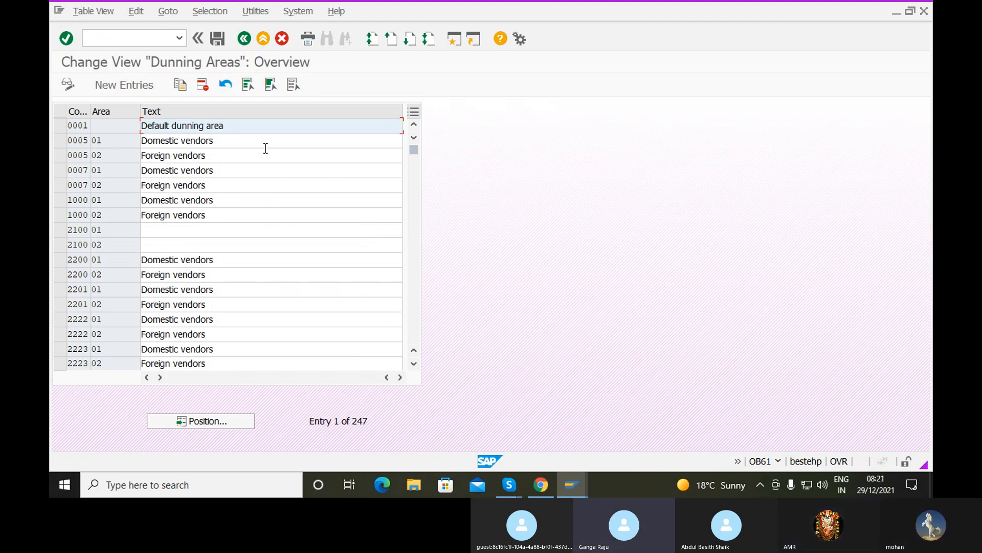
Step: Start a new dunning area entry with company code RAMA and area HY
click(141, 84)
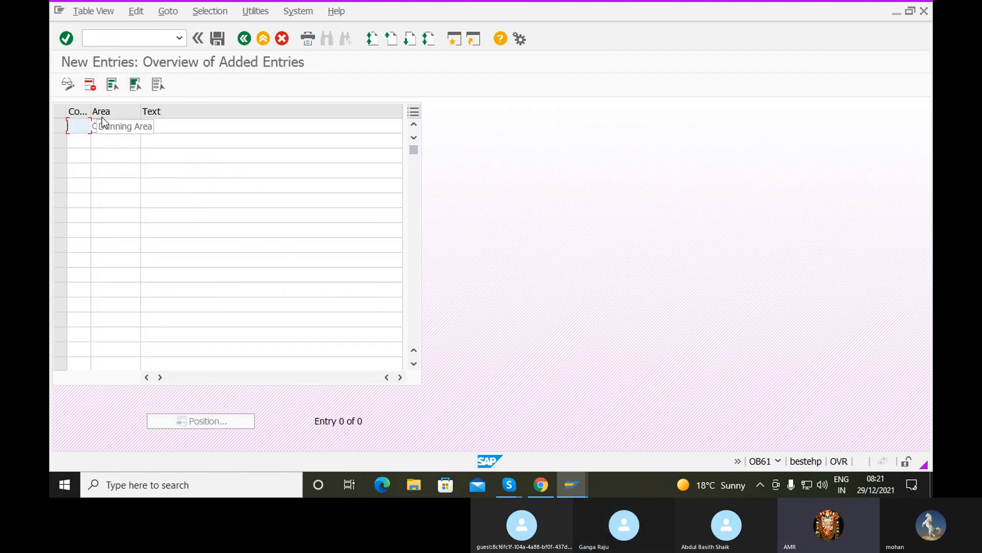
text(RAMA)
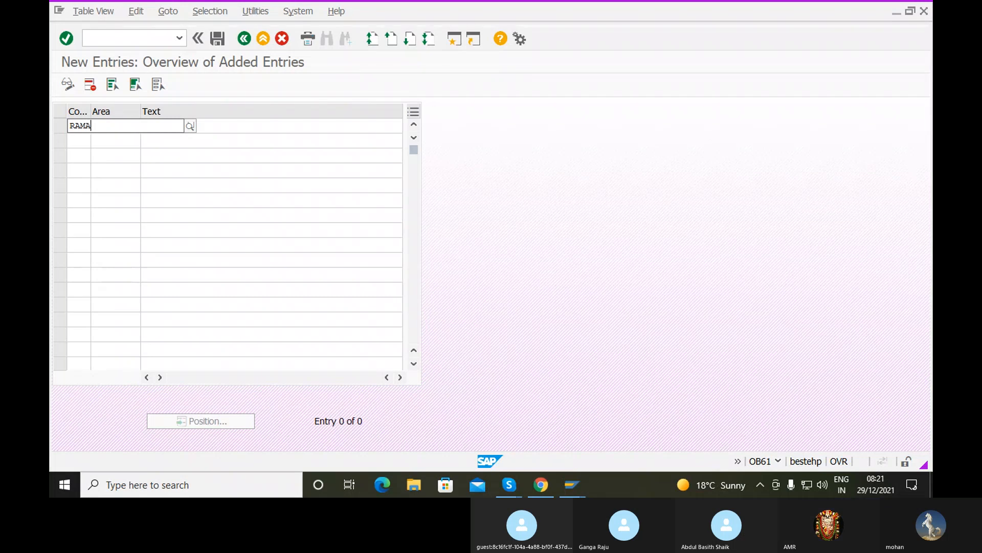
click(112, 156)
click(119, 131)
text(HY)
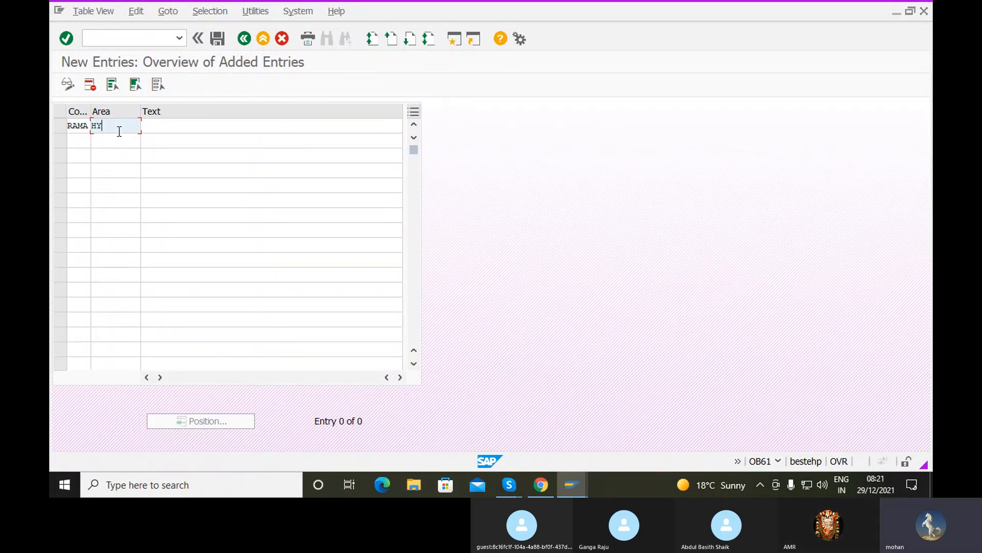
key(BackSpace)
key(BackSpace)
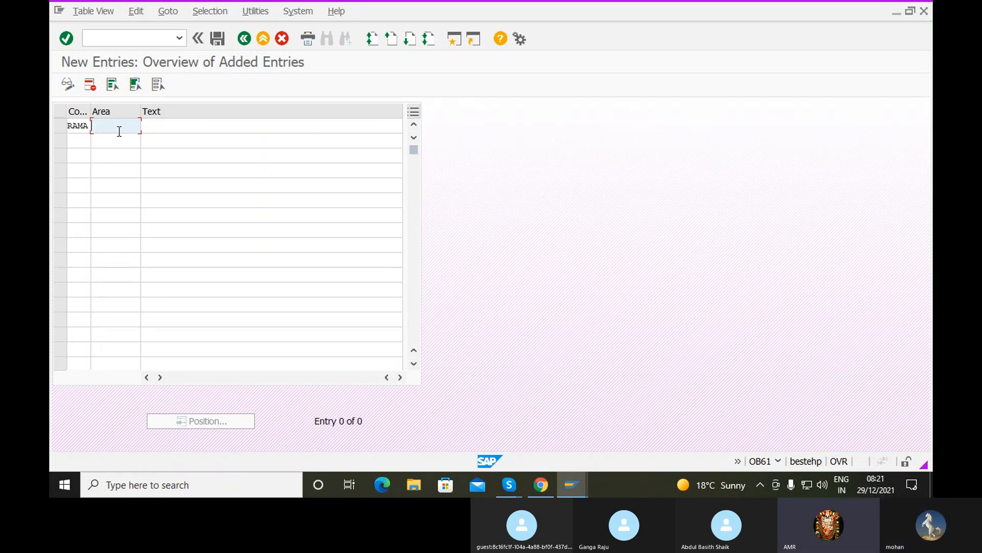
text(HY)
Step: Enter DUNNING AREA FOR RAMA as the entry's text and save the new dunning area
click(160, 128)
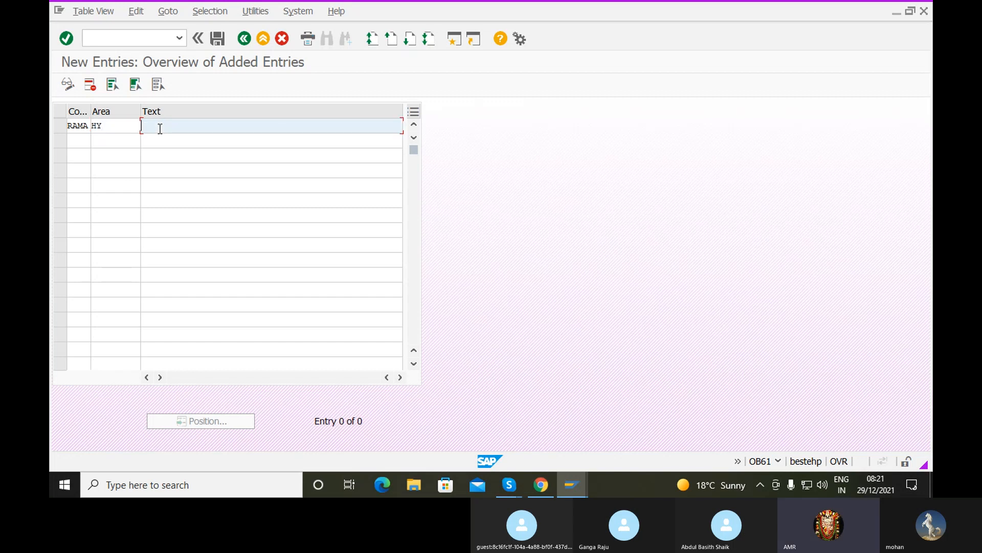
text(DUNNING AREA)
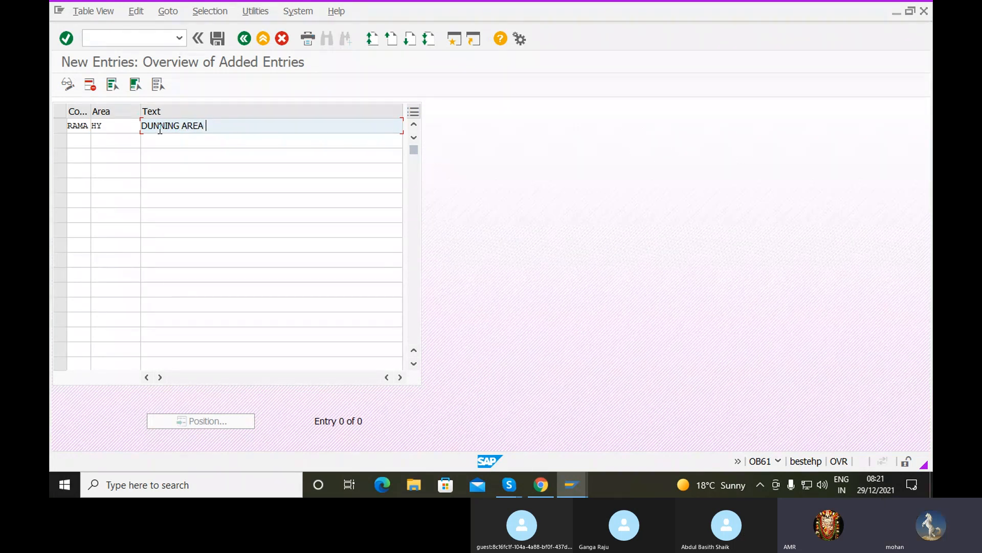
text( FOR RAMA)
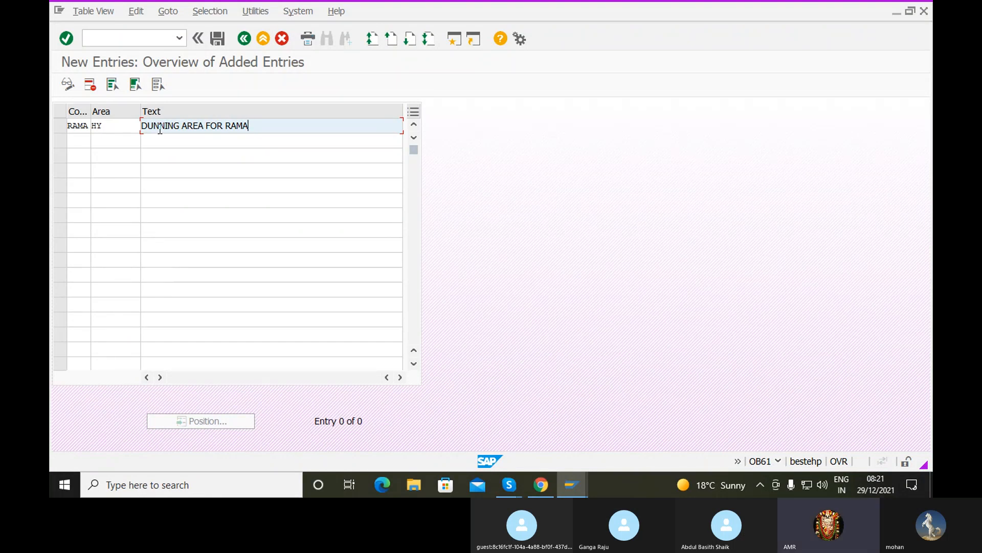
click(221, 44)
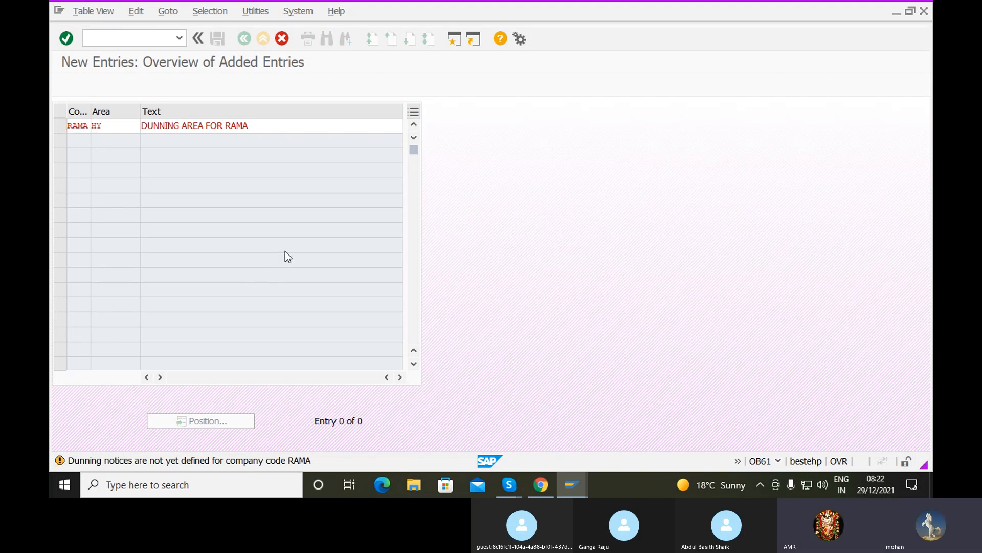
key(ctrl+s)
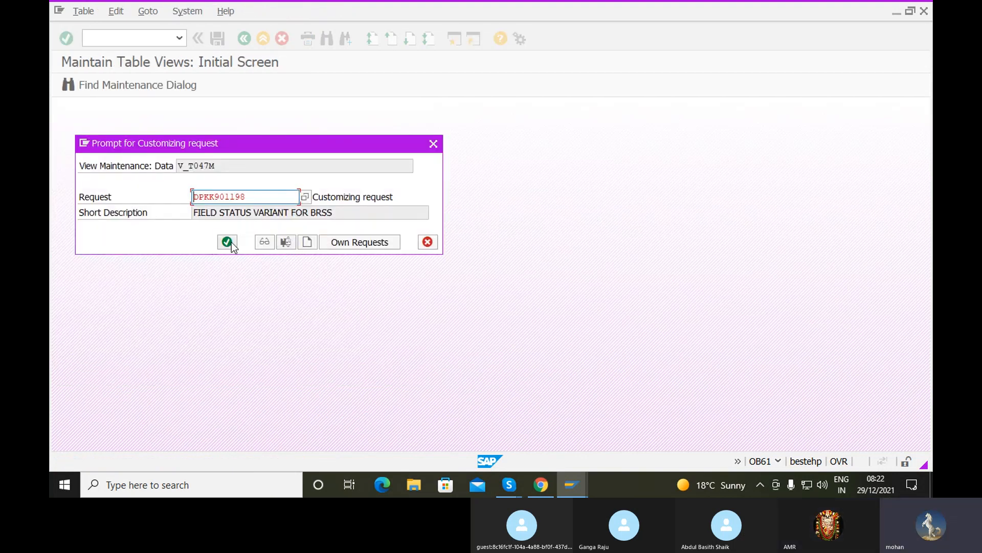
Step: Create a customizing request described as CREATED DUNNING AREA FOR RAMA and assign the saved entry to it
click(308, 241)
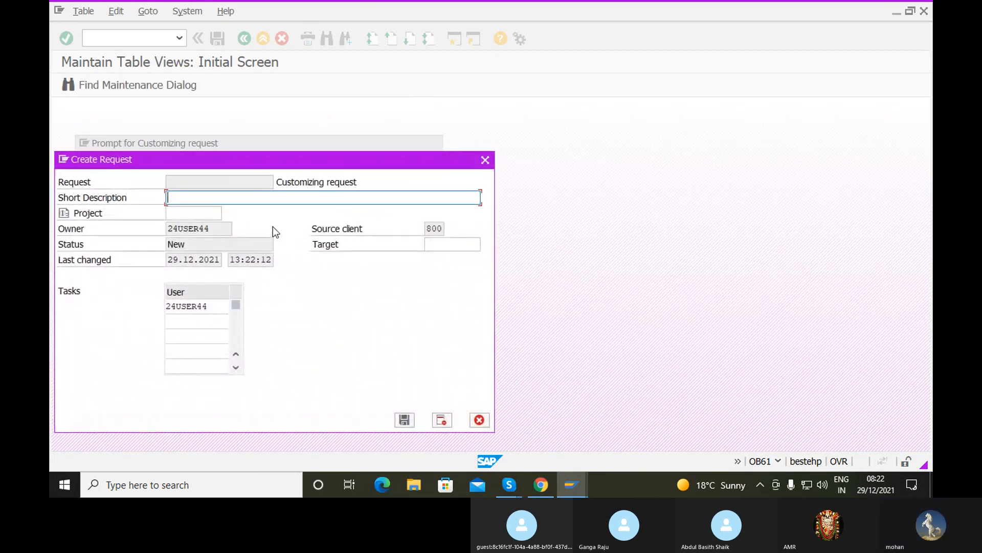
text(CR)
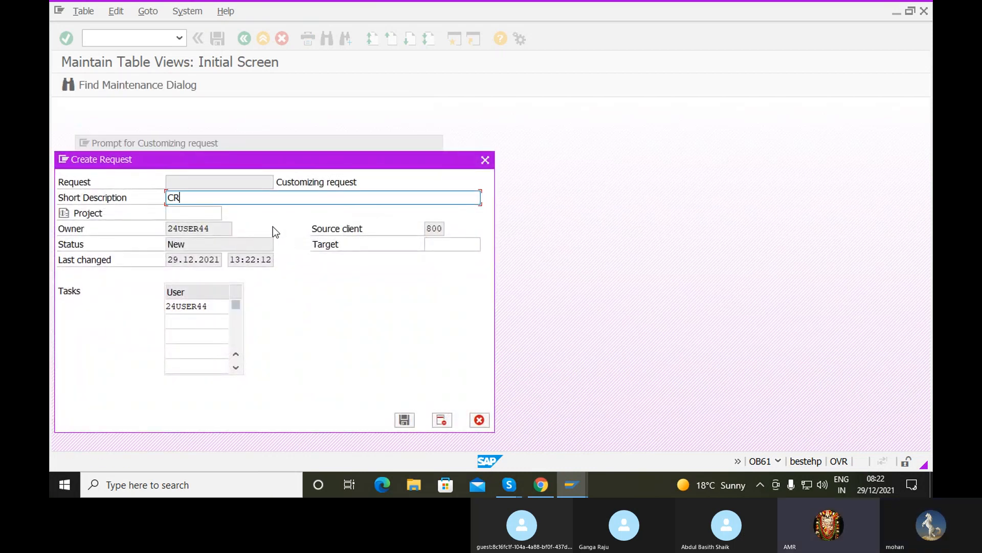
text(EATED)
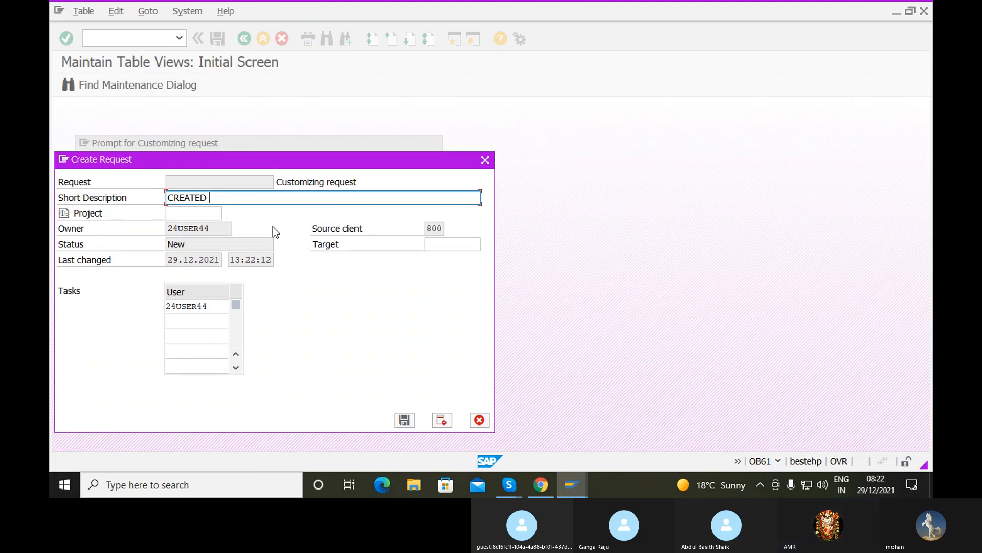
text( D)
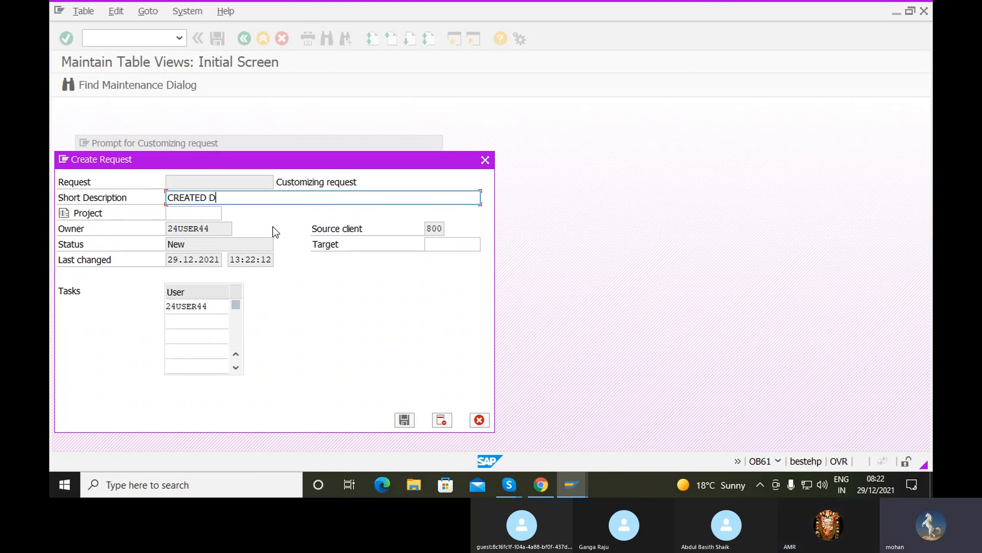
text(UNNING)
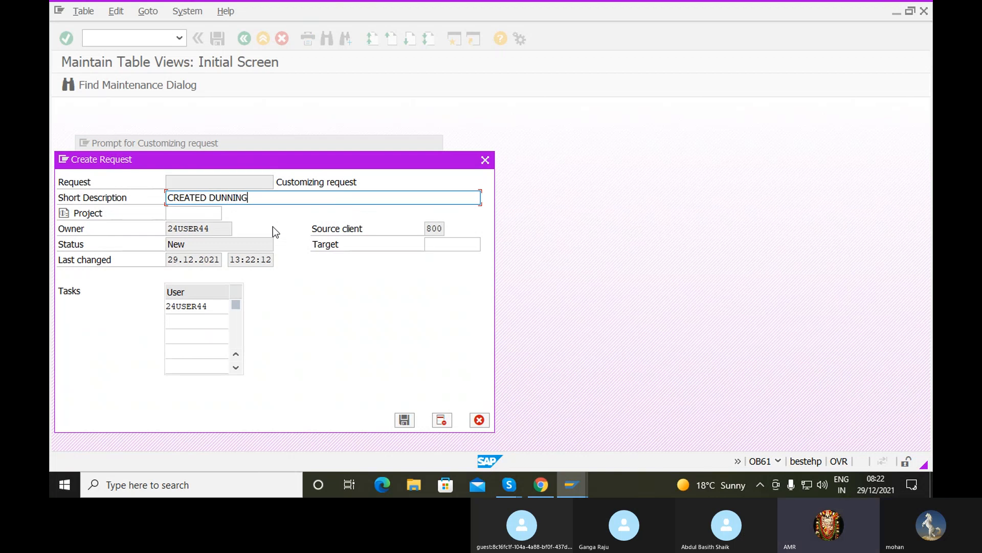
text( AREA )
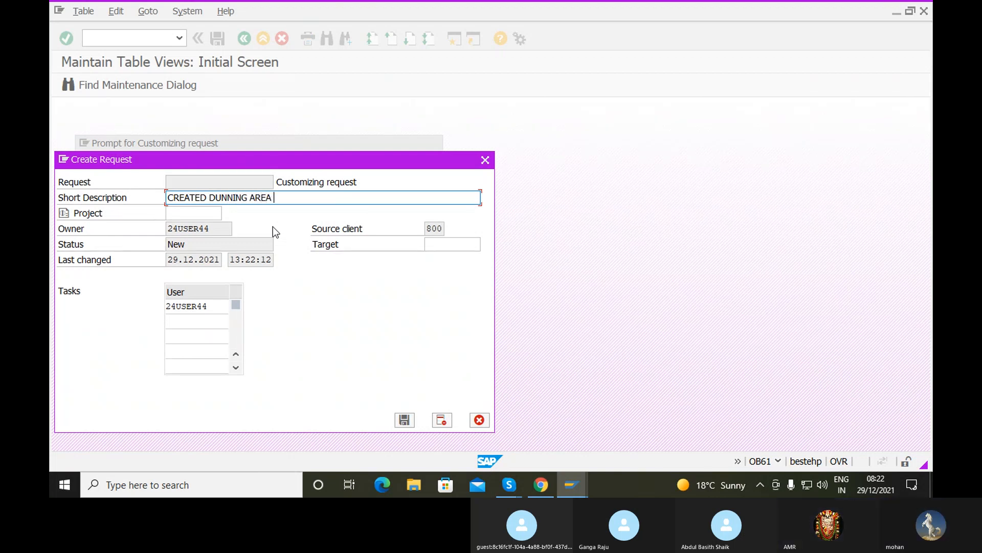
text(FOR RAMA)
key(Return)
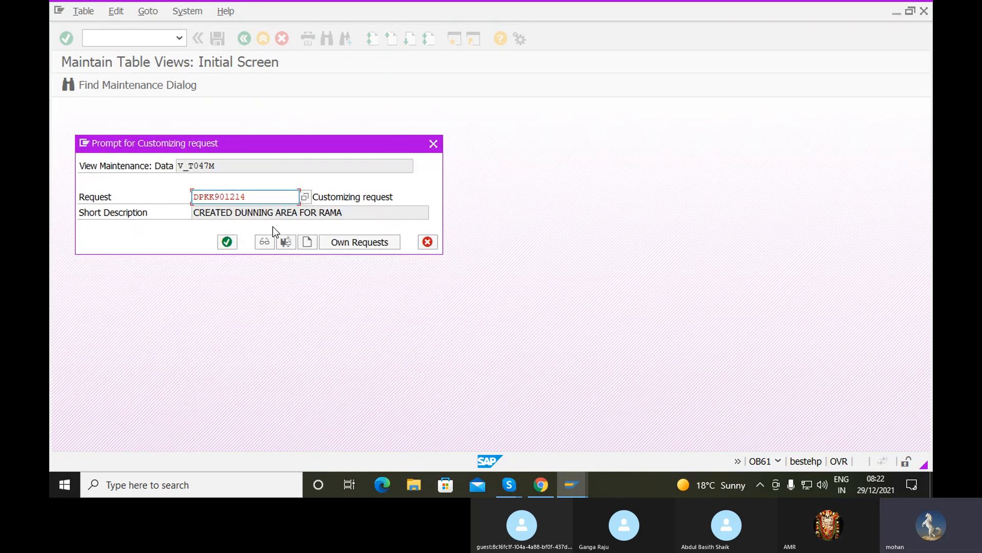
click(228, 242)
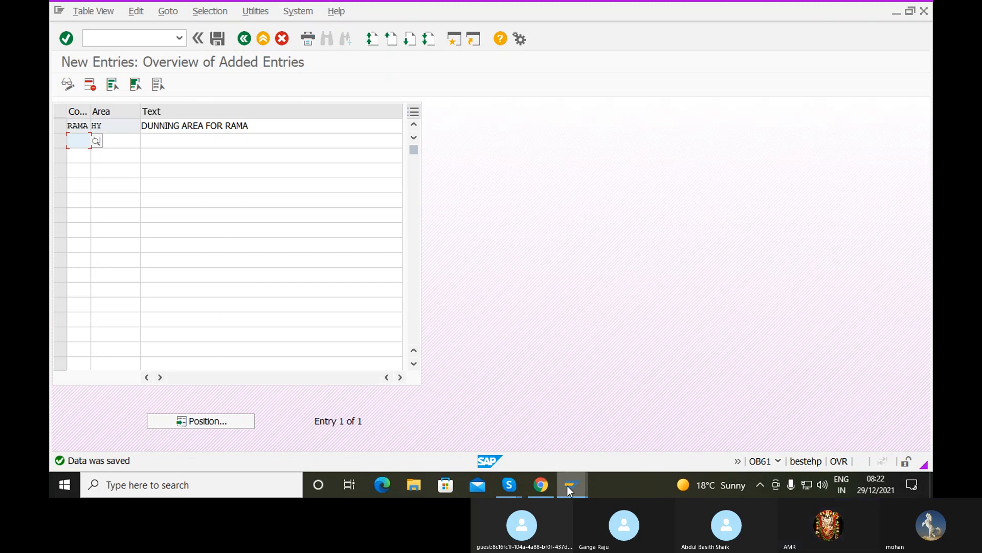
Step: Switch to Skype to check the dunning transaction codes on the shared slide, and return to the SAP session
mouse_move(510, 486)
click(471, 437)
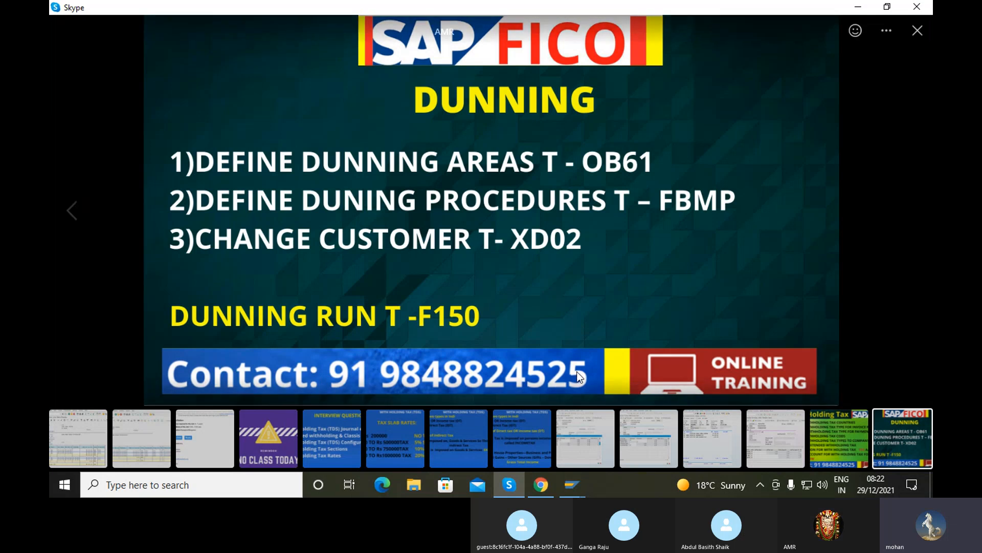
mouse_move(571, 486)
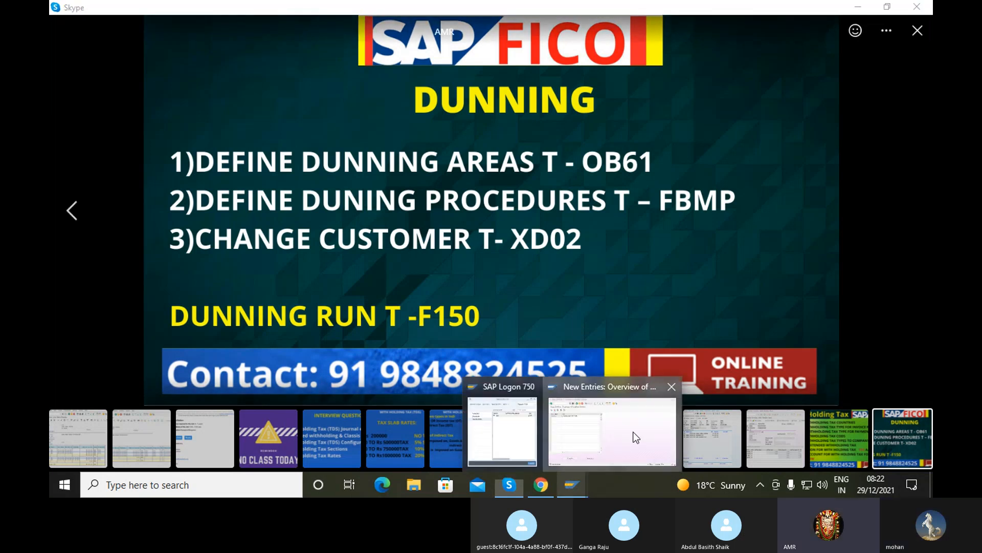
click(636, 438)
Step: Open the dunning procedure list with transaction code /NFBMP
click(148, 39)
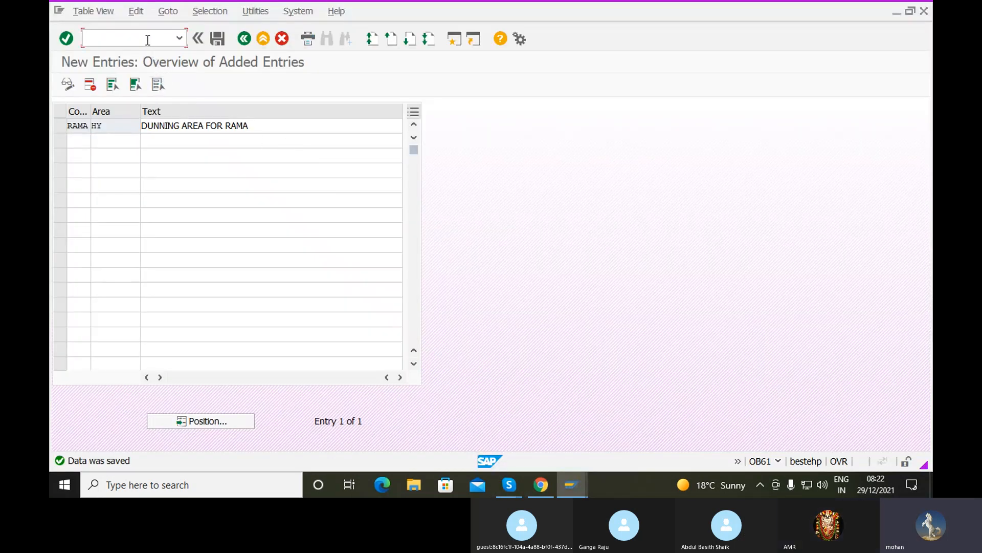
text(/N)
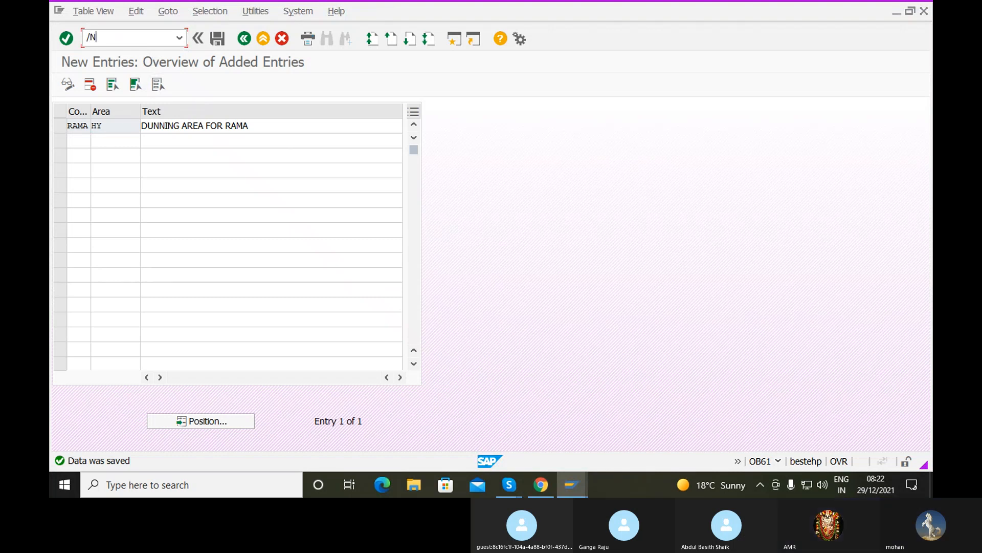
text(FBMP)
key(Return)
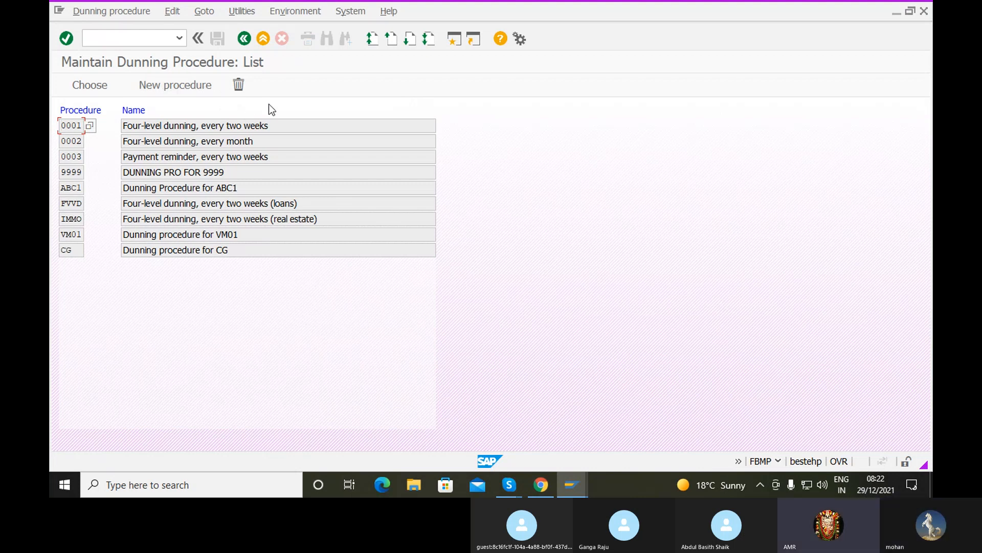
Step: Create a new dunning procedure with the key MOHA and the name DUNNING PROCESER FOR RAMA
click(186, 89)
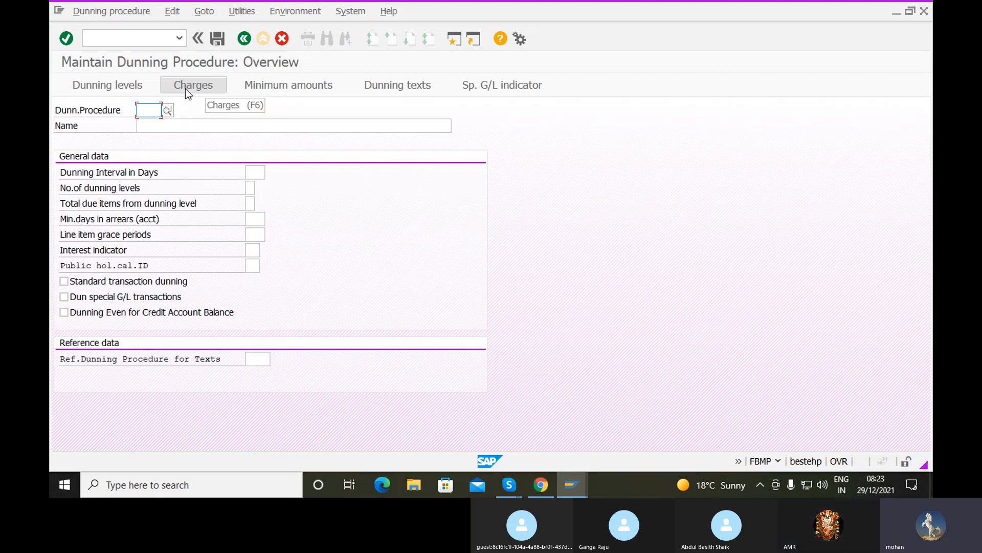
text(MOHAN)
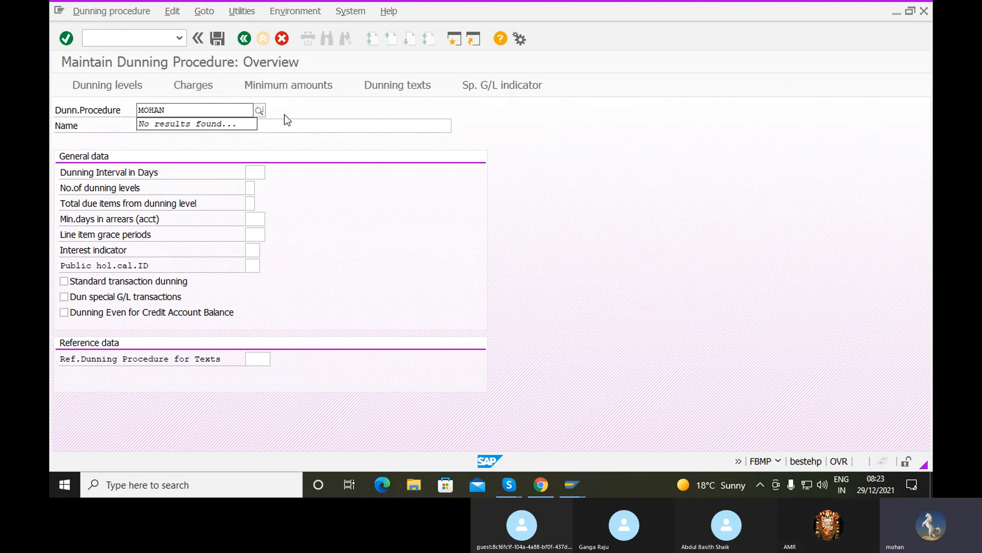
key(BackSpace)
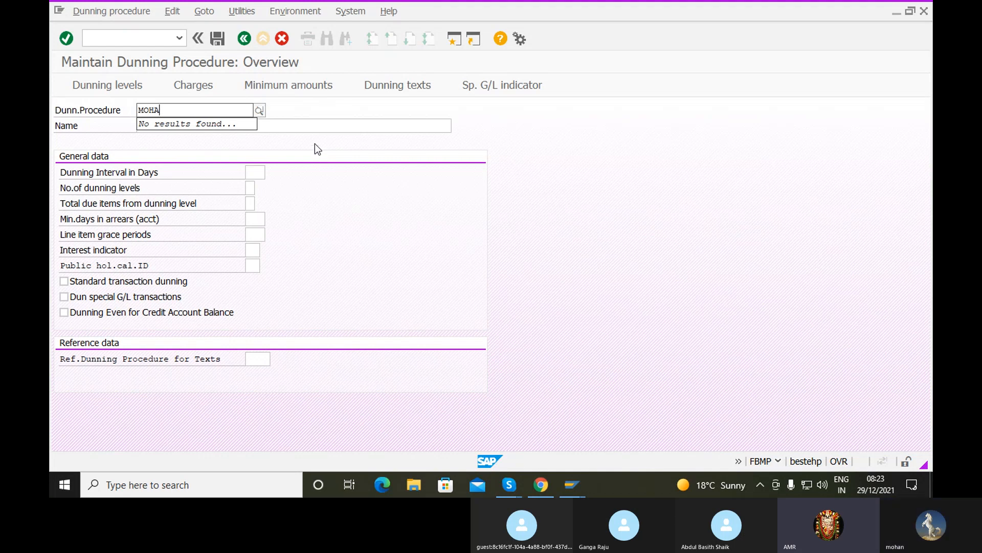
key(Return)
click(252, 126)
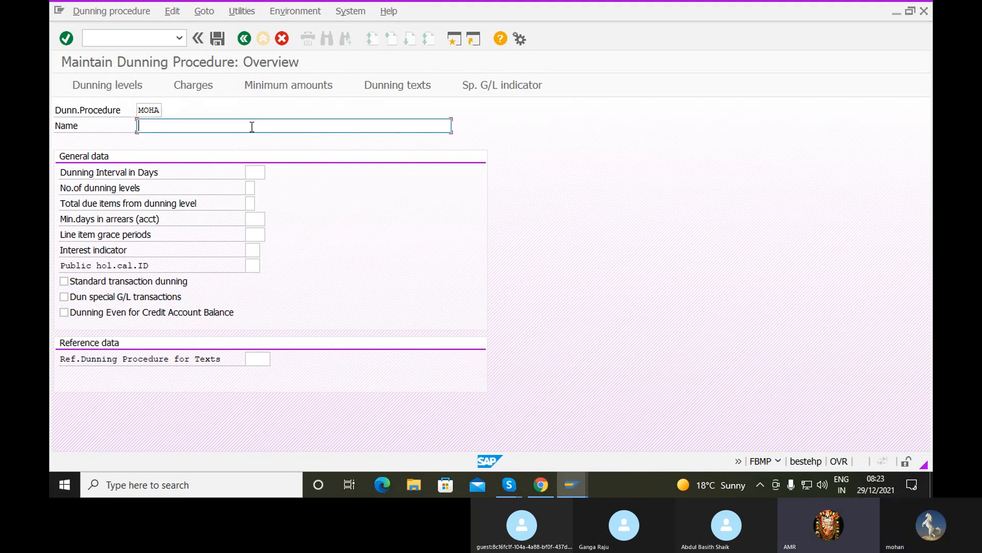
text(DUNN)
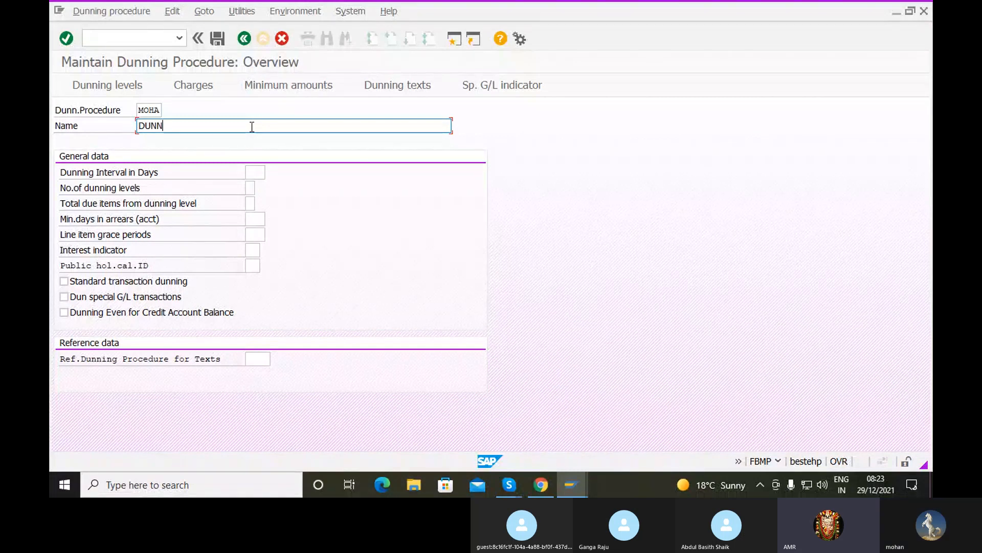
text(ING)
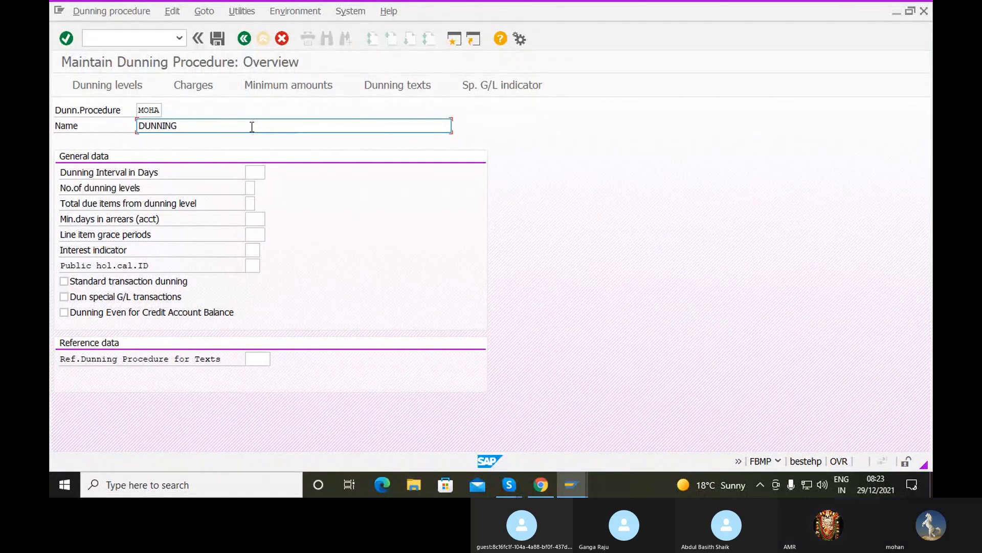
text(PROCE)
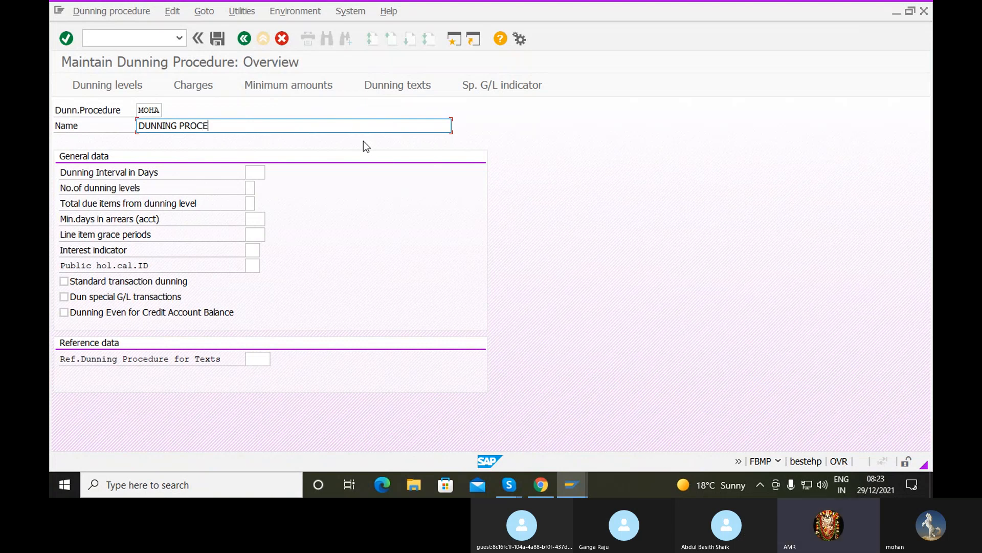
text(SER F)
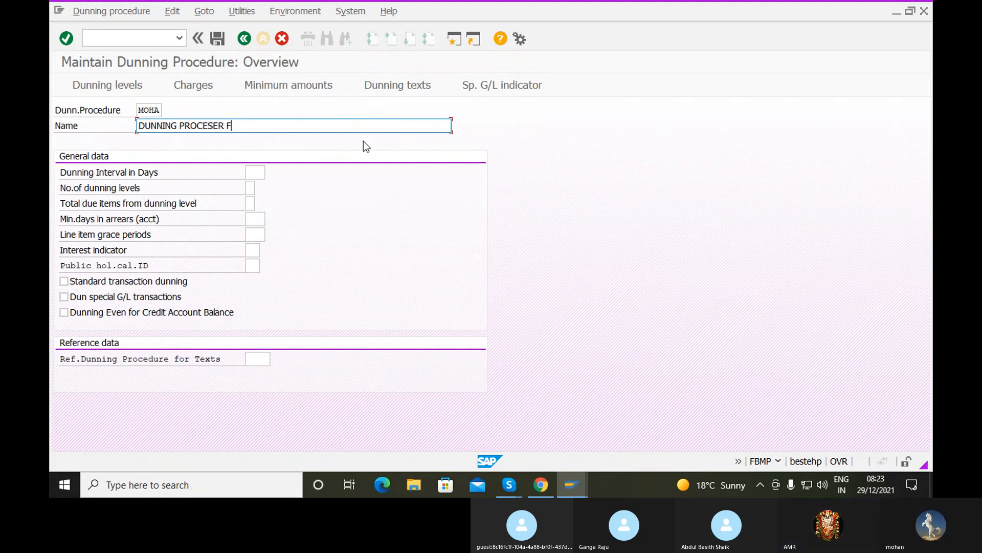
text(OR RAMA)
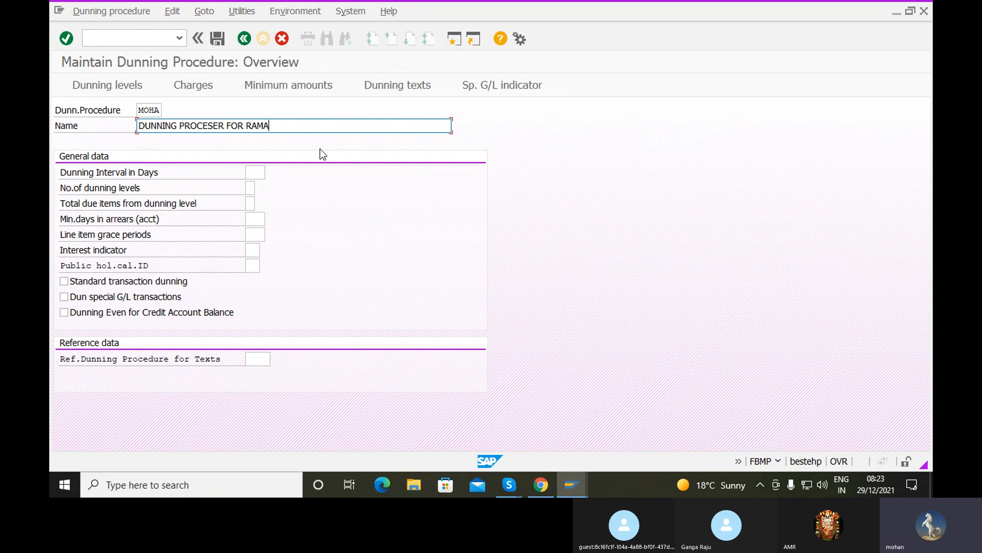
Step: Set a 10-day dunning interval, 4 dunning levels and a line item grace period of 3, and enable standard transaction dunning
click(251, 174)
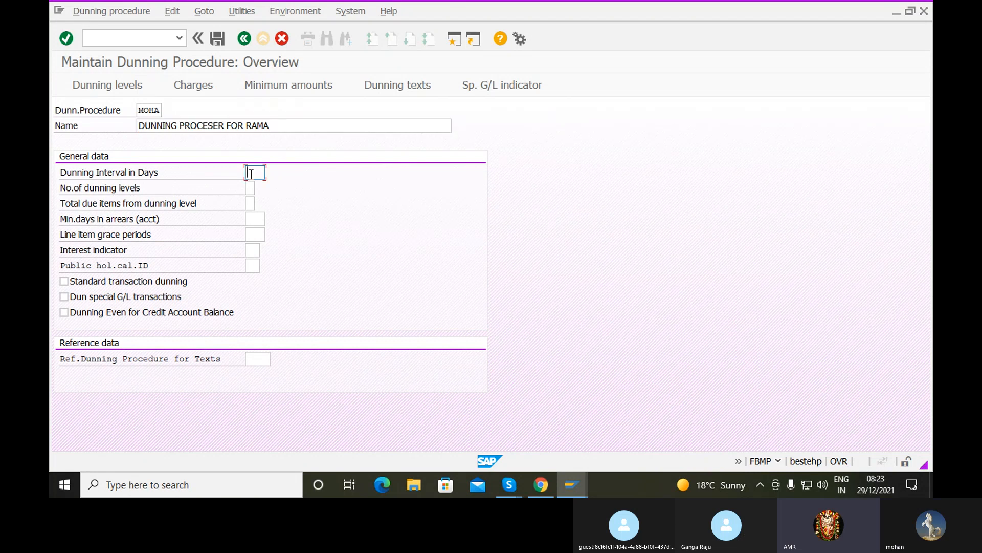
text(10)
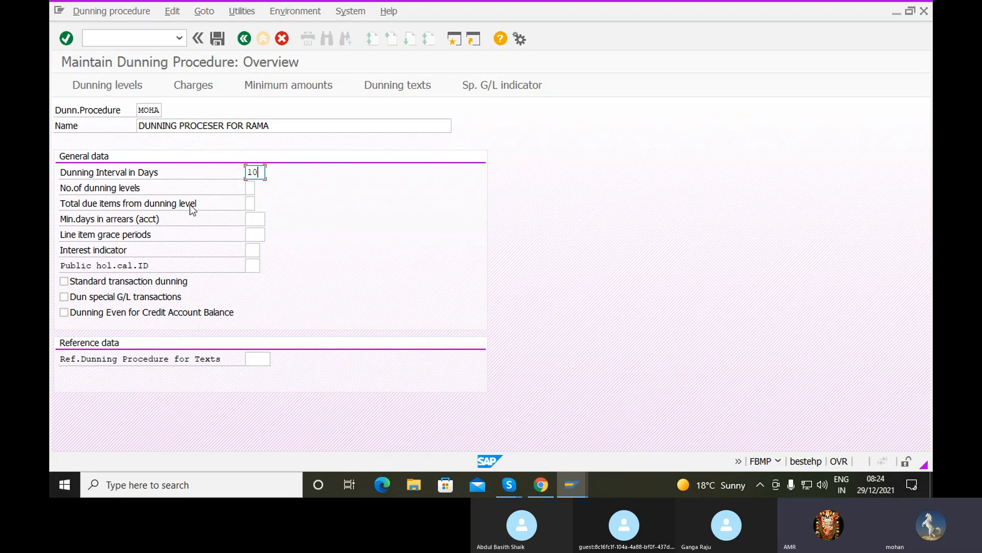
click(251, 189)
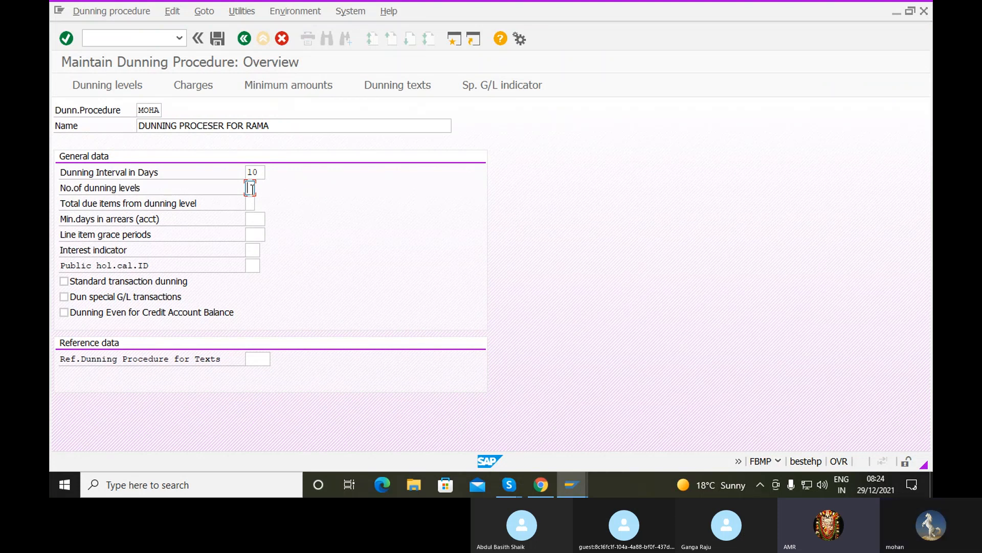
text(4)
click(250, 204)
click(252, 233)
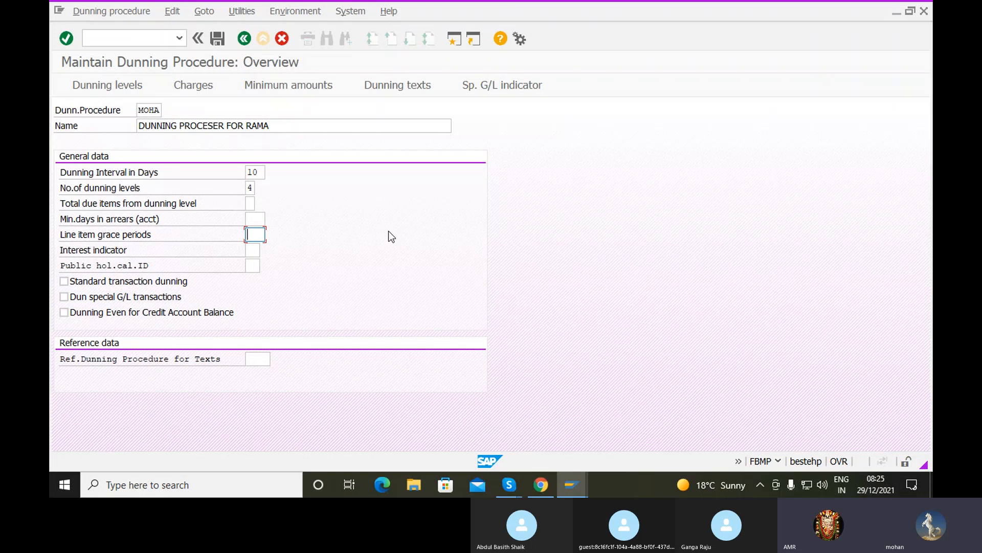
text(3)
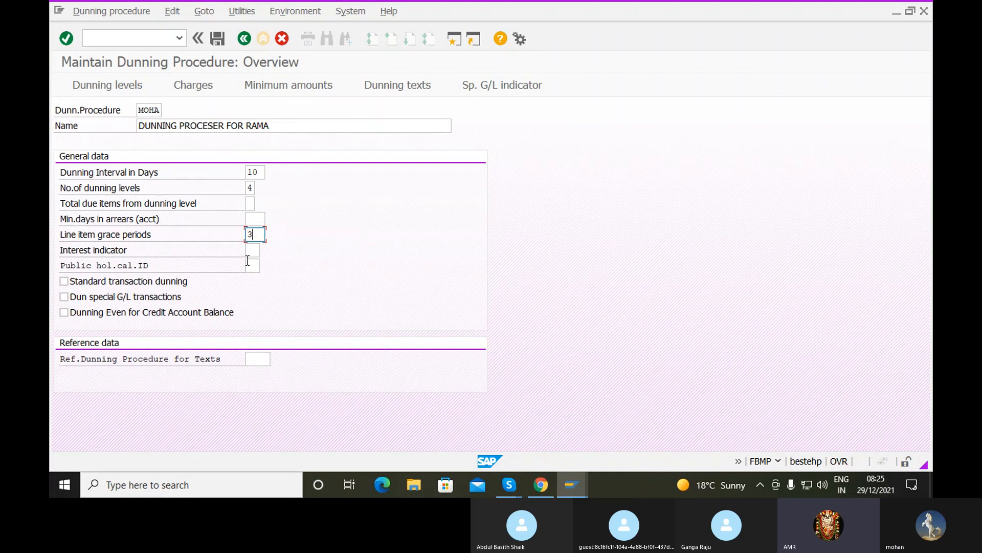
click(104, 285)
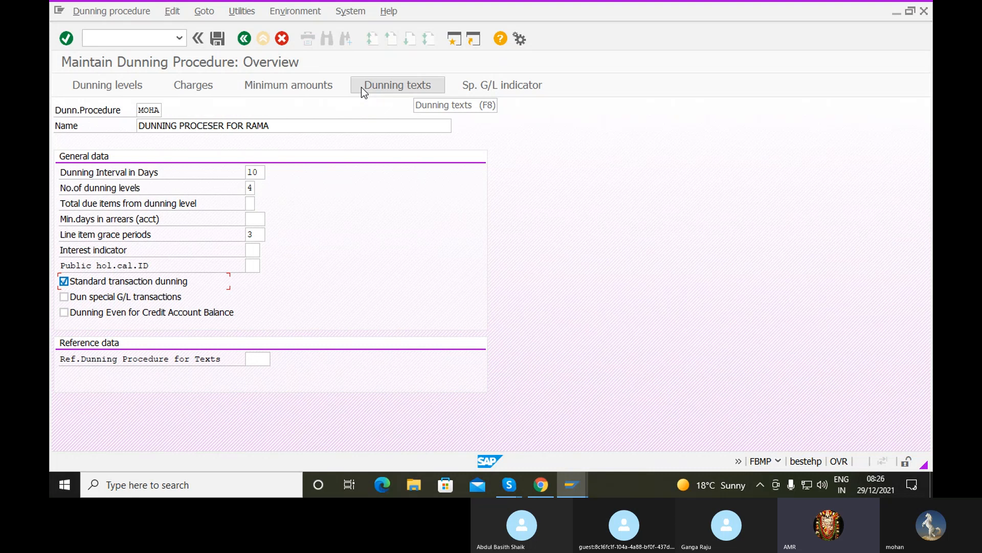
Step: Request the procedure's dunning texts for company code RAMA with account type Customer
click(381, 85)
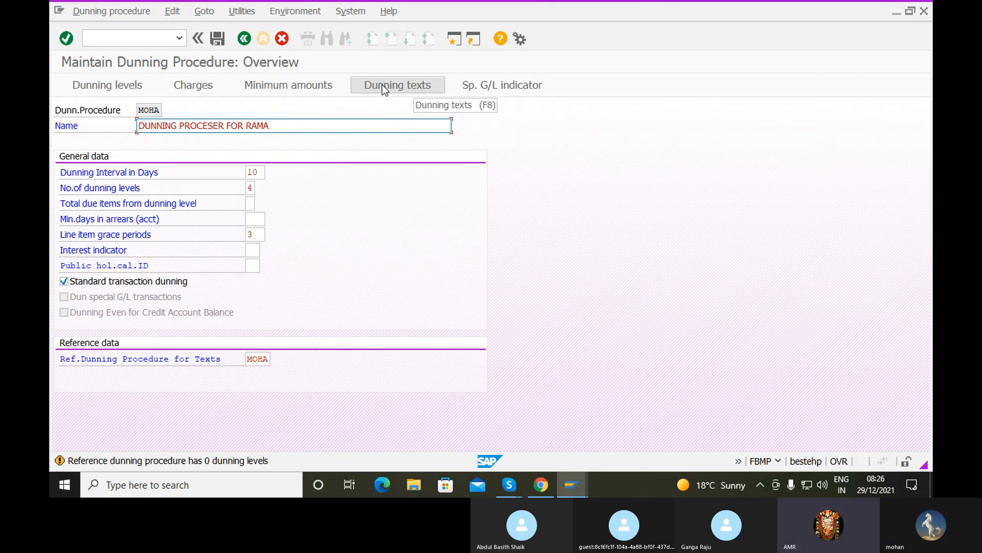
click(382, 86)
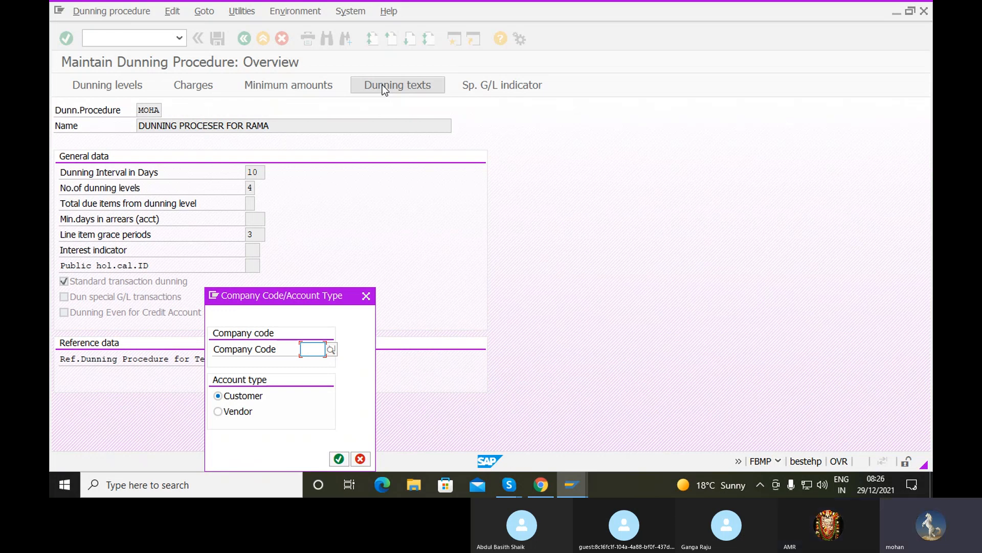
text(RA)
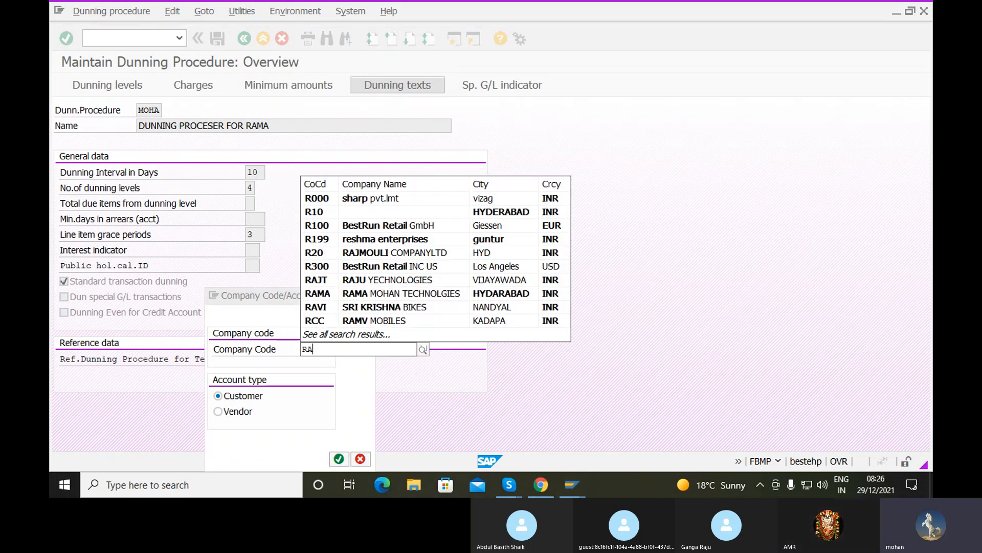
text(MA)
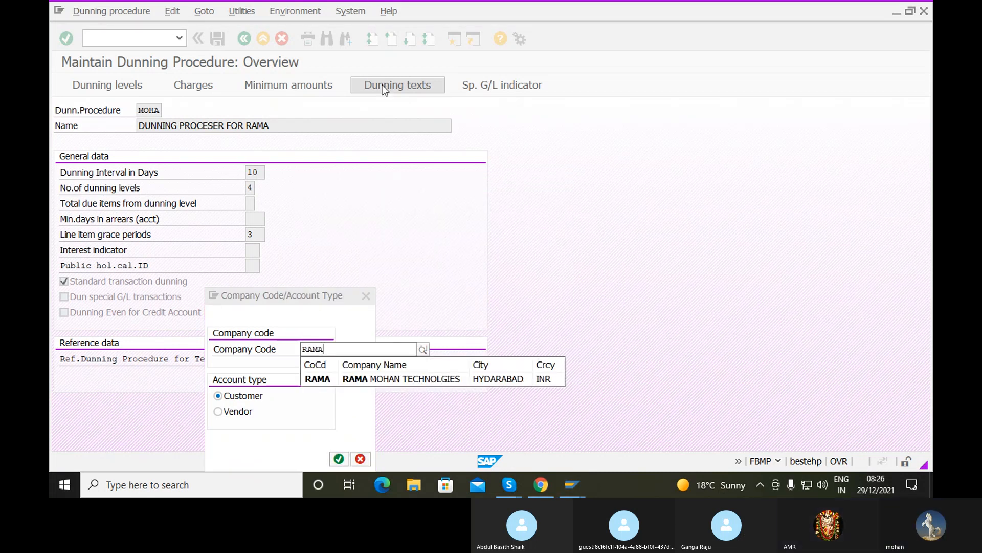
click(441, 377)
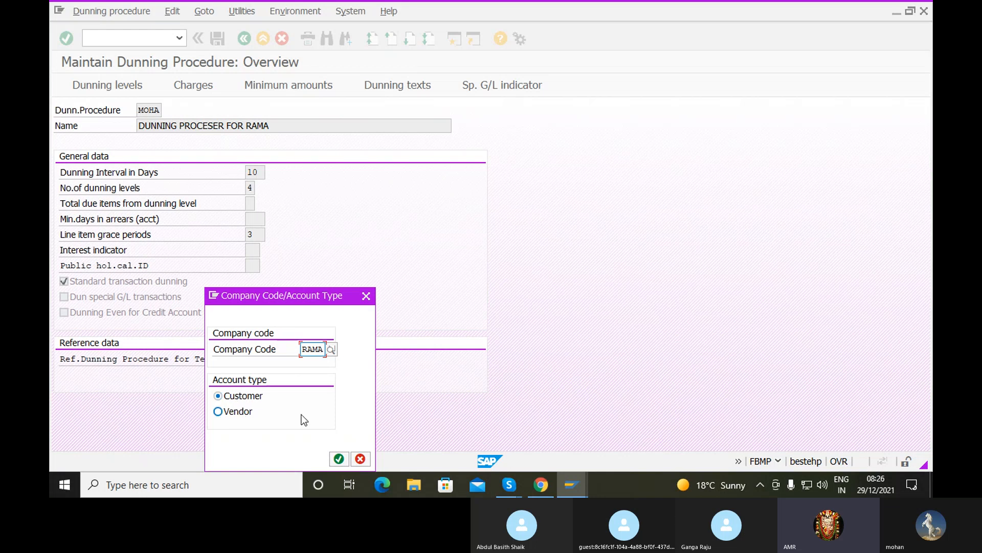
click(338, 458)
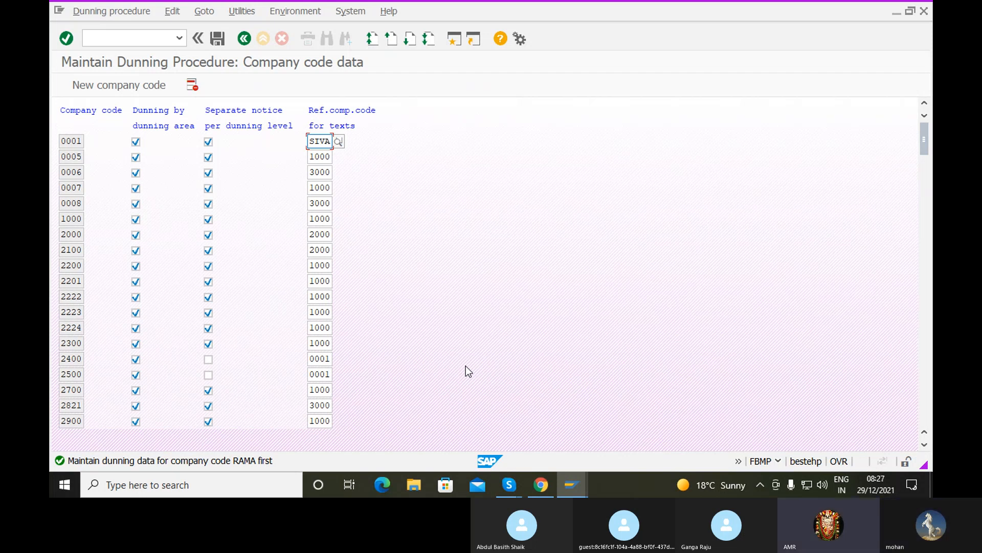
Step: Add company code RAMA with a separate notice per dunning level, and save it to the CREATED DUNNING AREA FOR RAMA customizing request
click(112, 85)
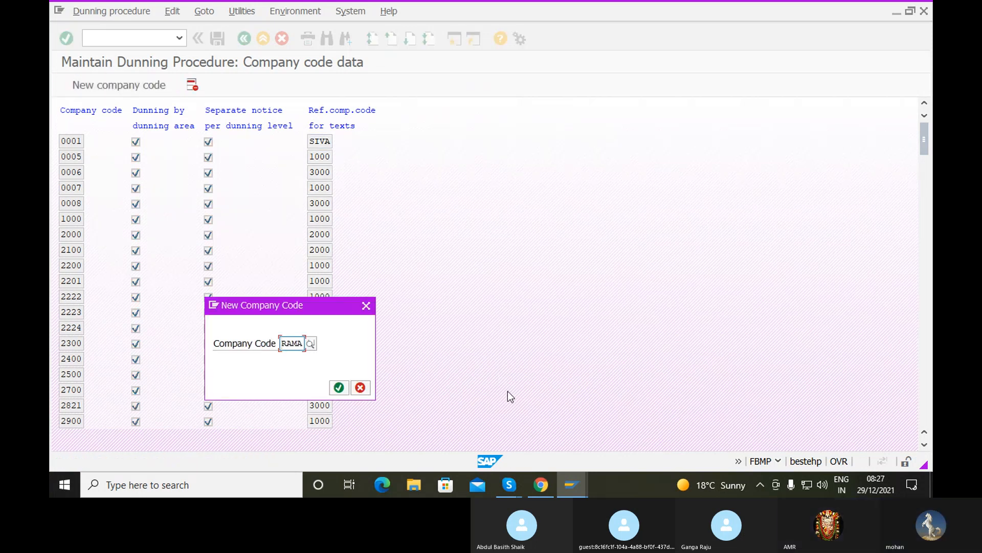
click(338, 388)
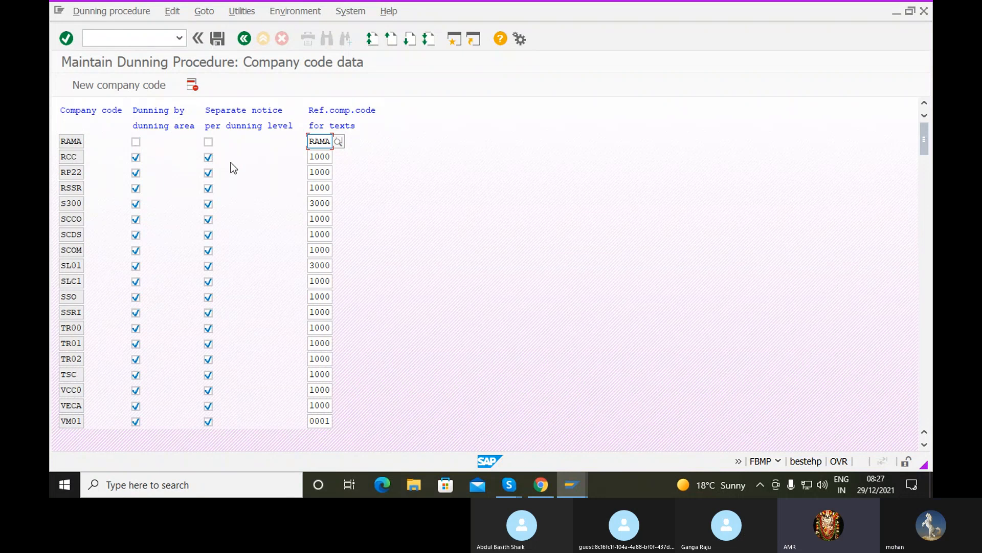
click(209, 142)
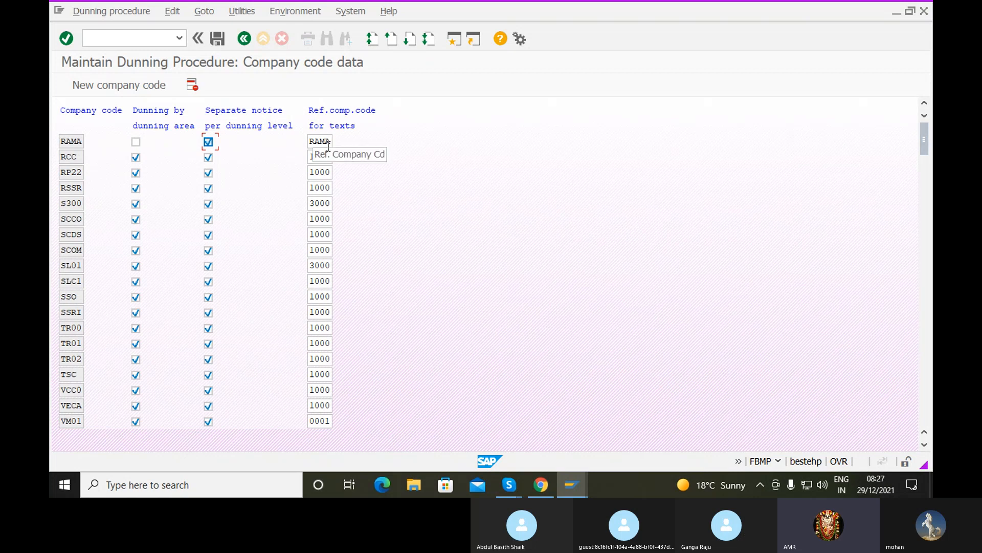
click(214, 39)
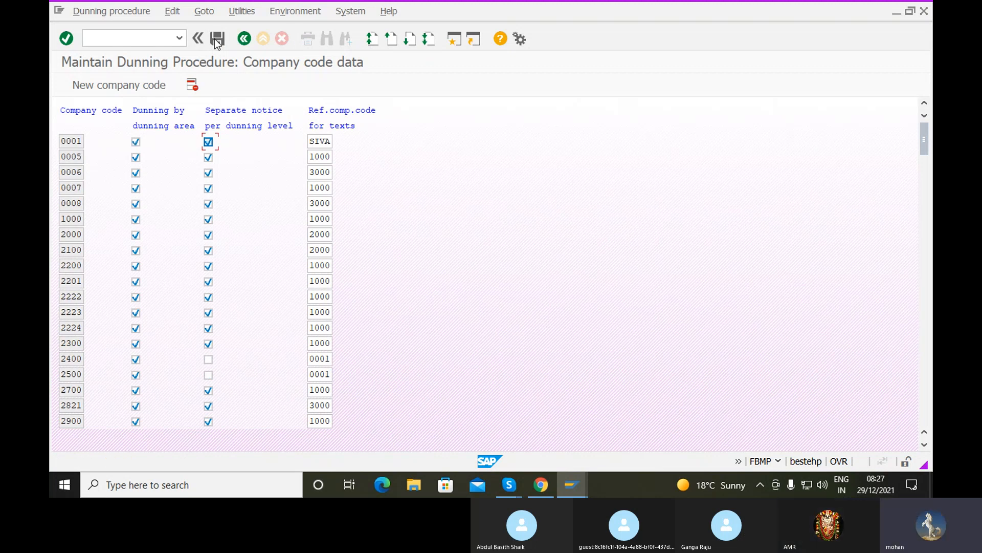
click(215, 39)
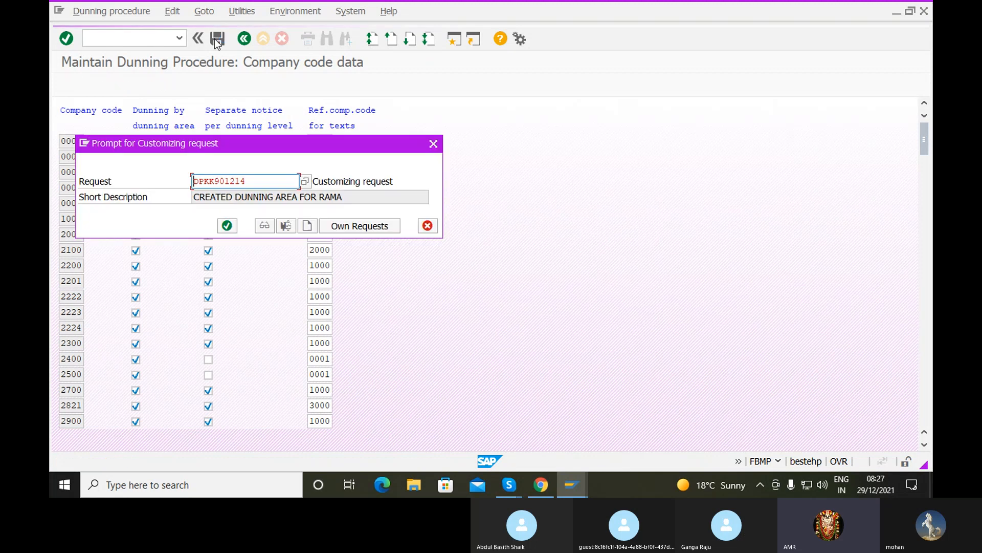
click(227, 225)
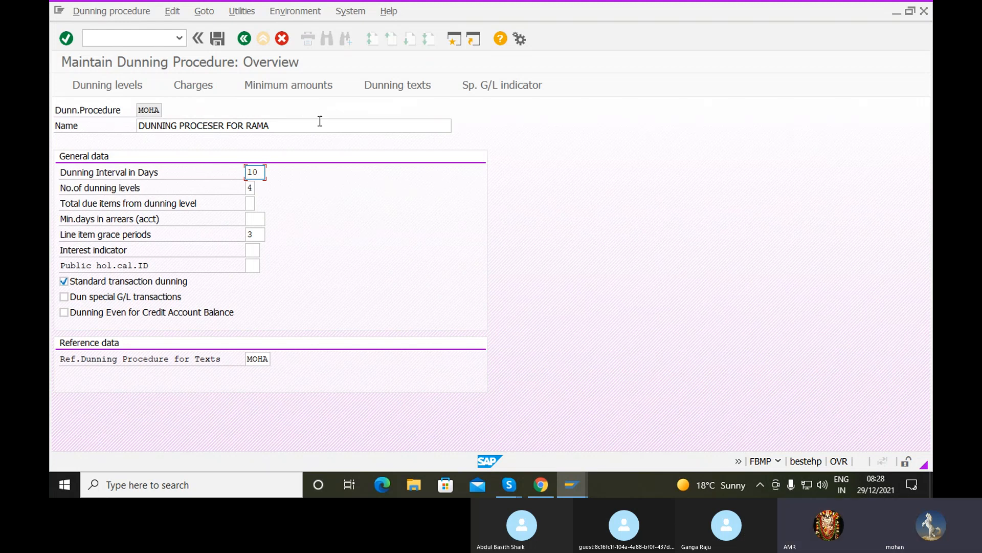
Step: Open the customer dunning texts for company code RAMA and enter dunning levels 1 to 4 under the normal dunning procedure
click(390, 89)
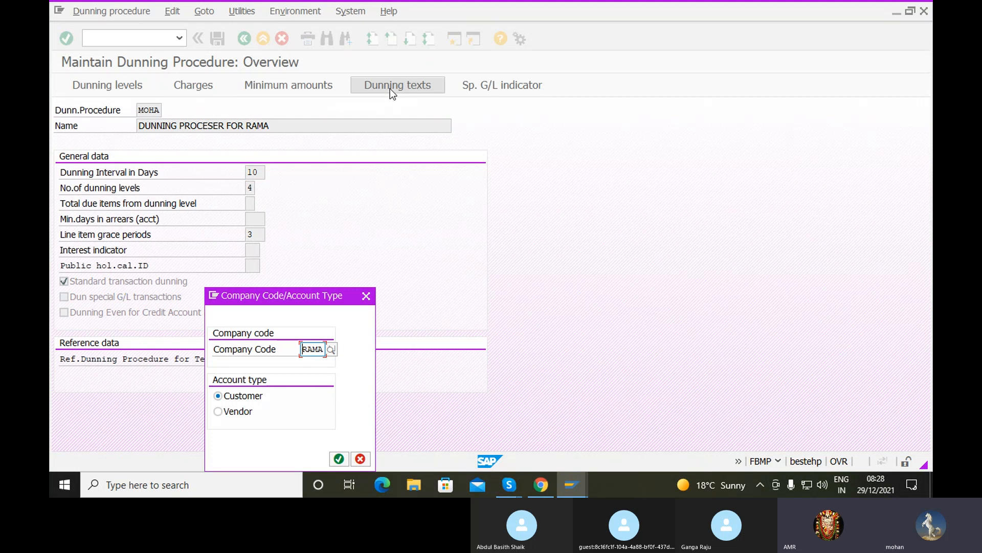
click(339, 461)
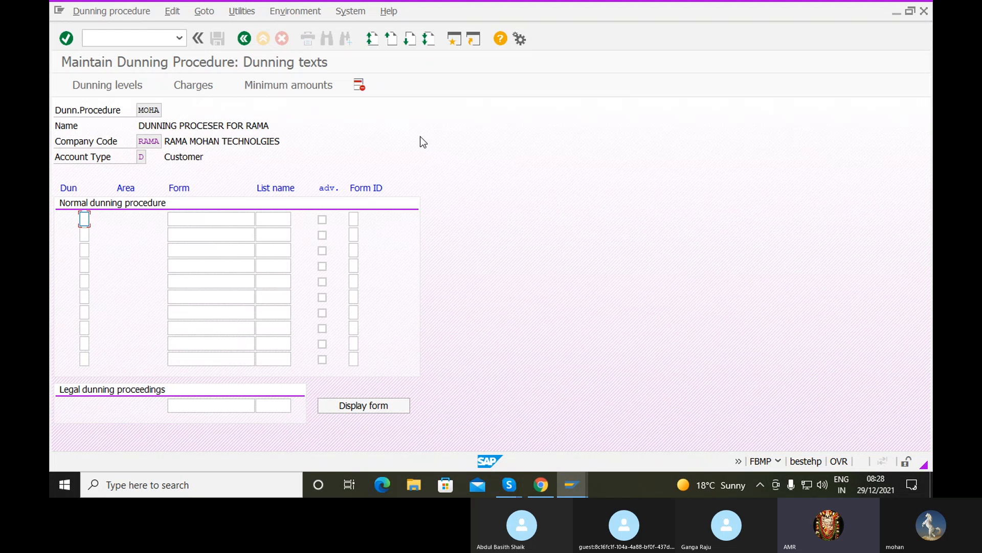
text(1)
key(Down)
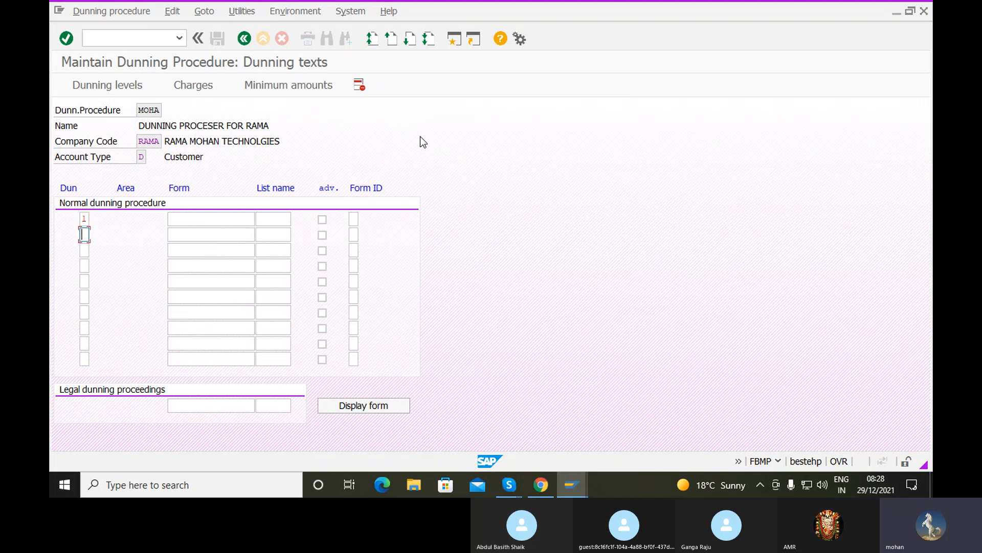
text(2)
key(Down)
text(3)
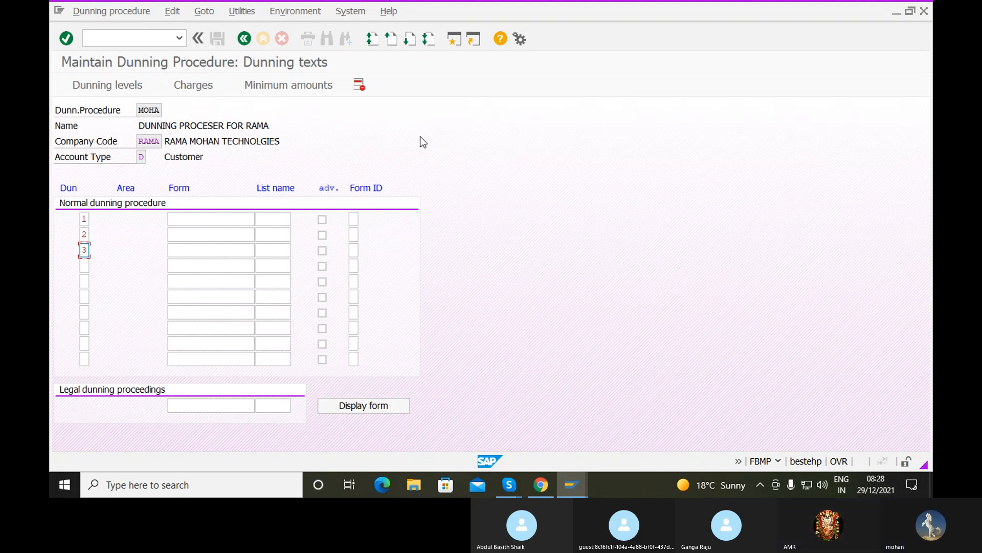
key(Down)
text(4)
key(Down)
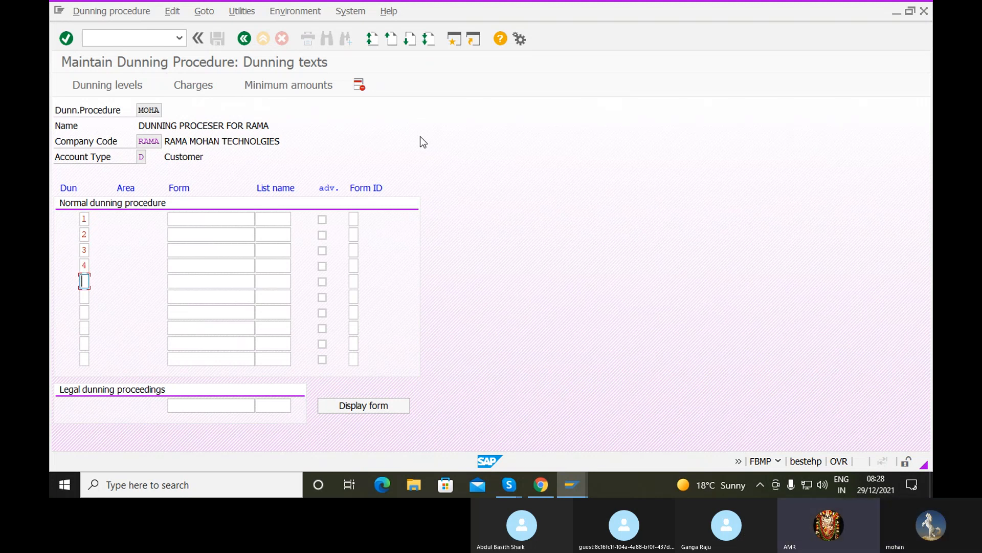
Step: Assign form F150_DUNN_01 to dunning level 1 in the normal dunning procedure
key(Up)
key(Up)
key(Up)
key(Up)
click(194, 214)
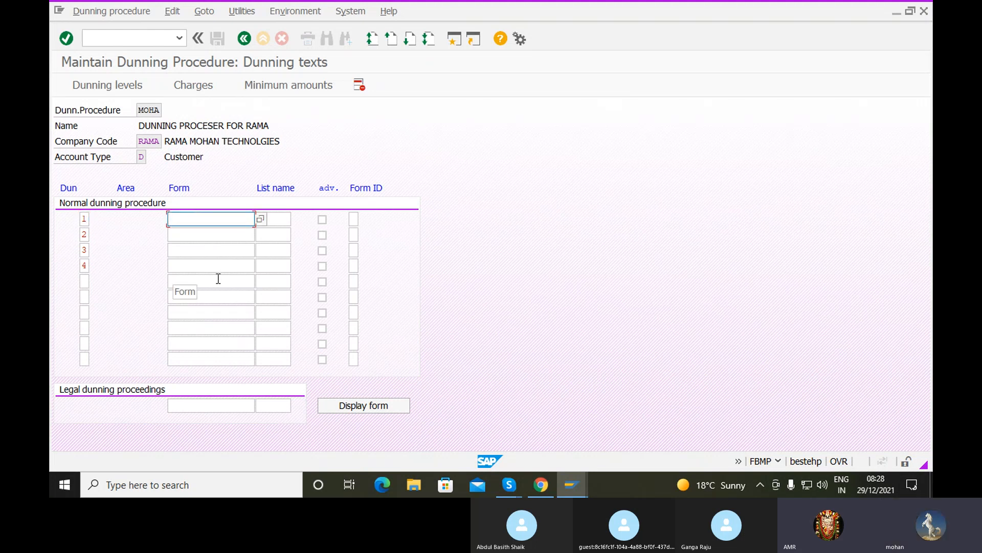
text(F)
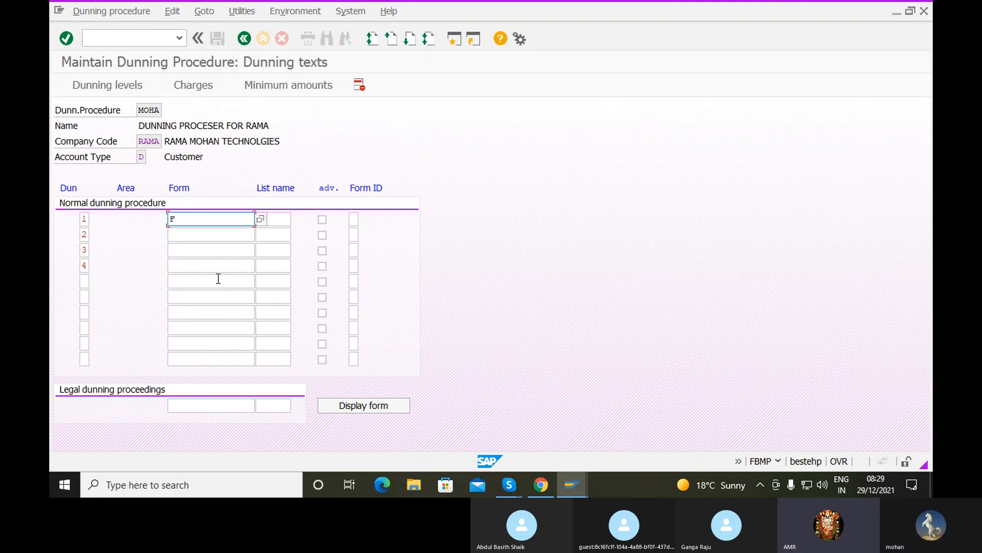
text(150)
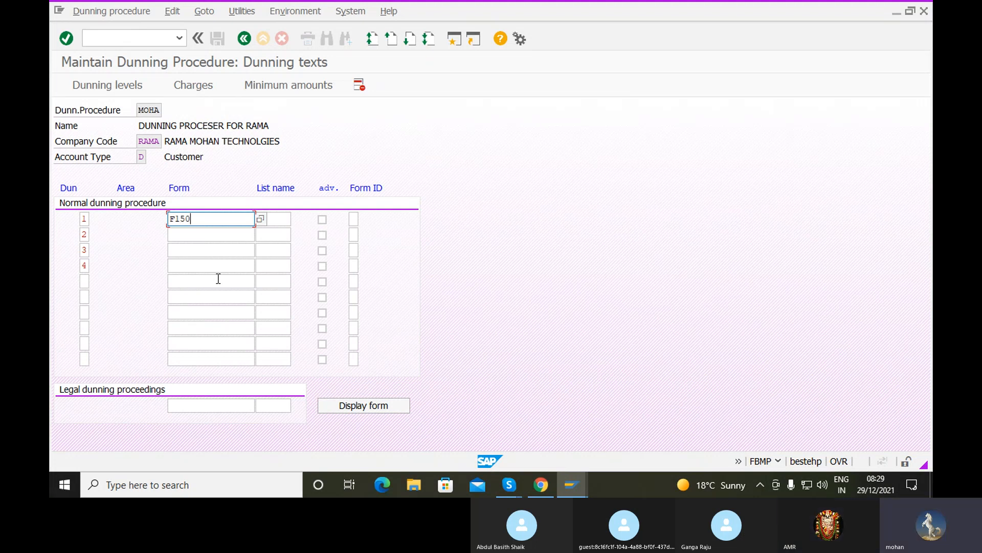
text(_DUNN)
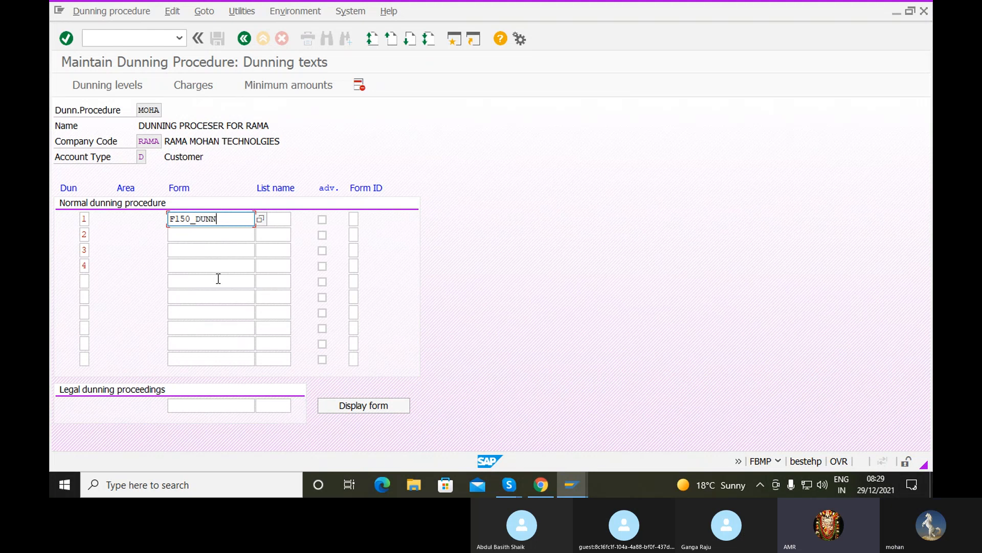
text(_)
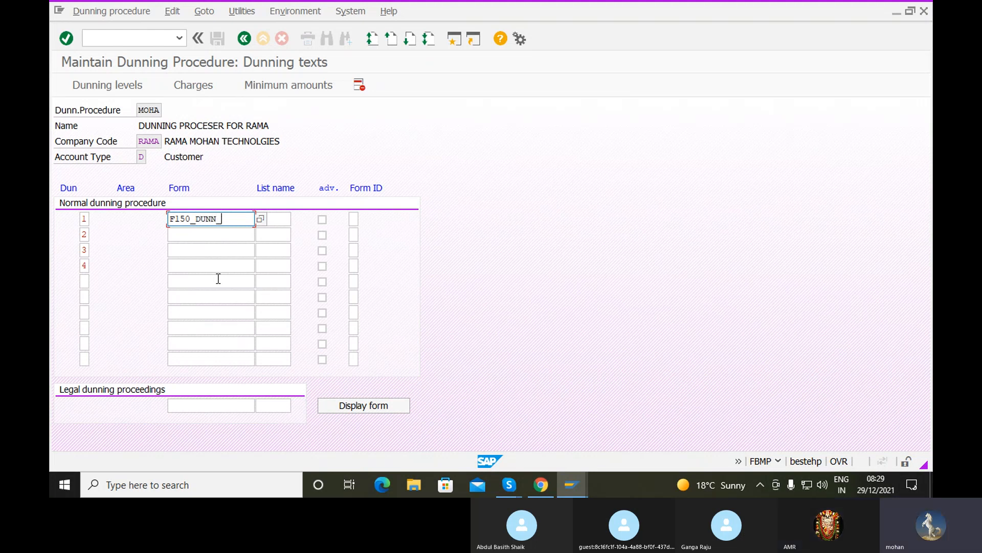
text(01)
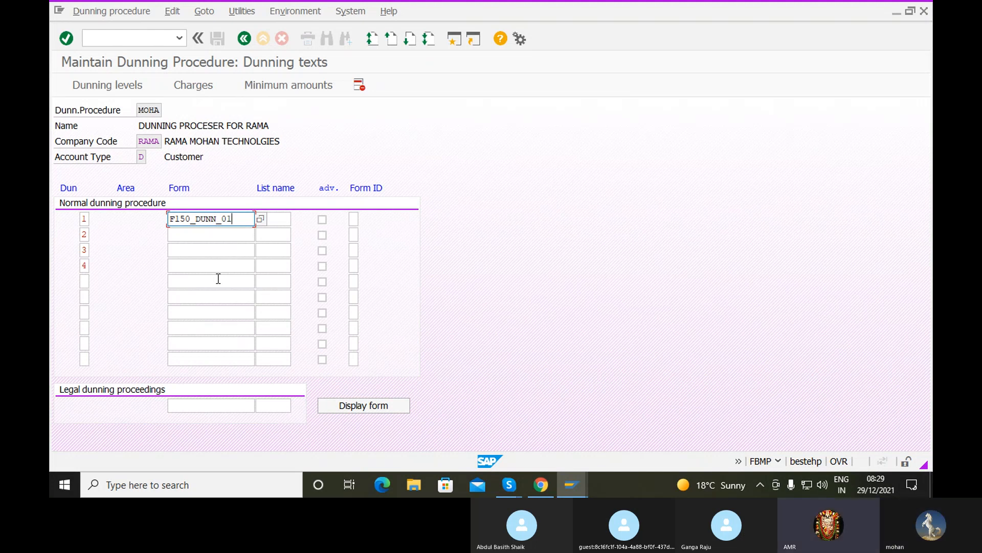
Step: Assign form F150_DUNN_01 to dunning level 2 as well
click(175, 235)
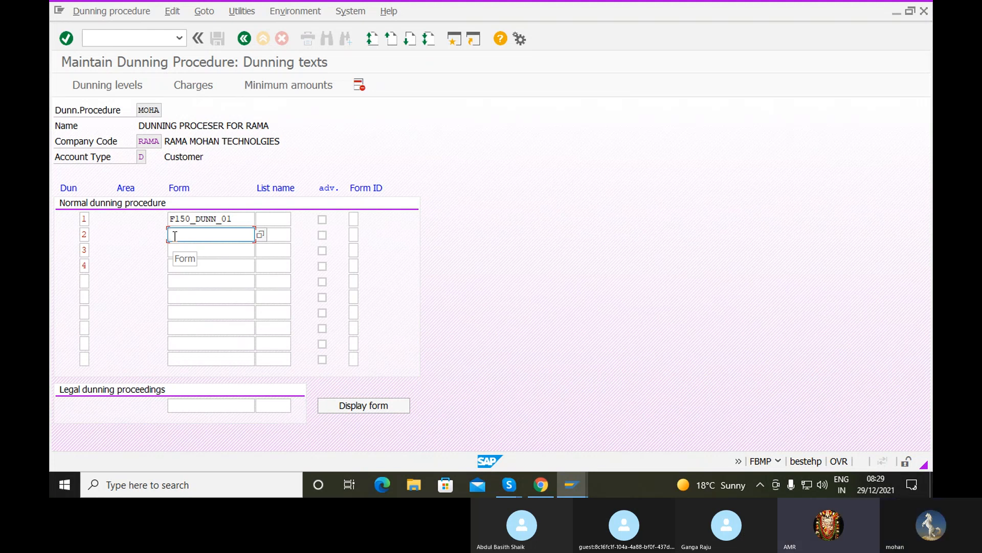
text(F150_)
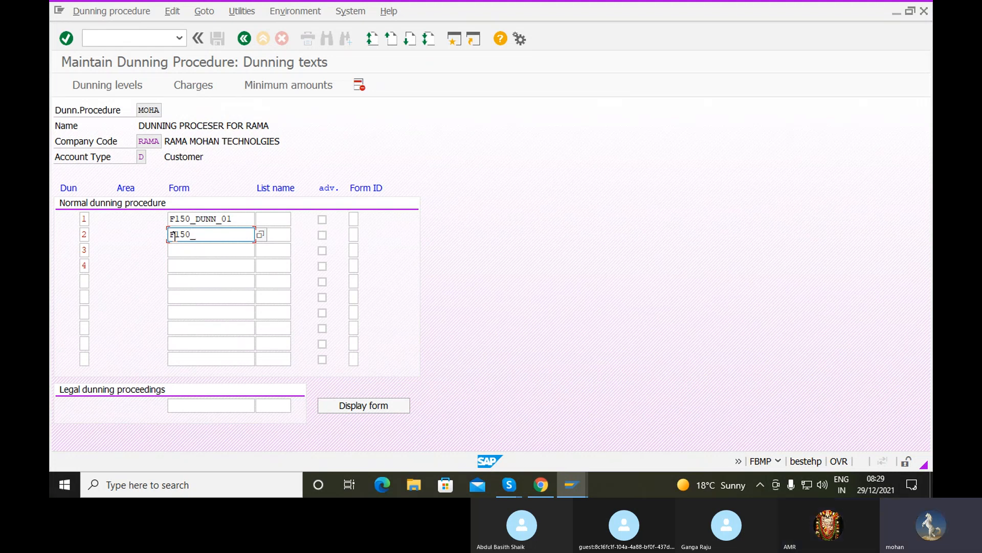
text(DUNN)
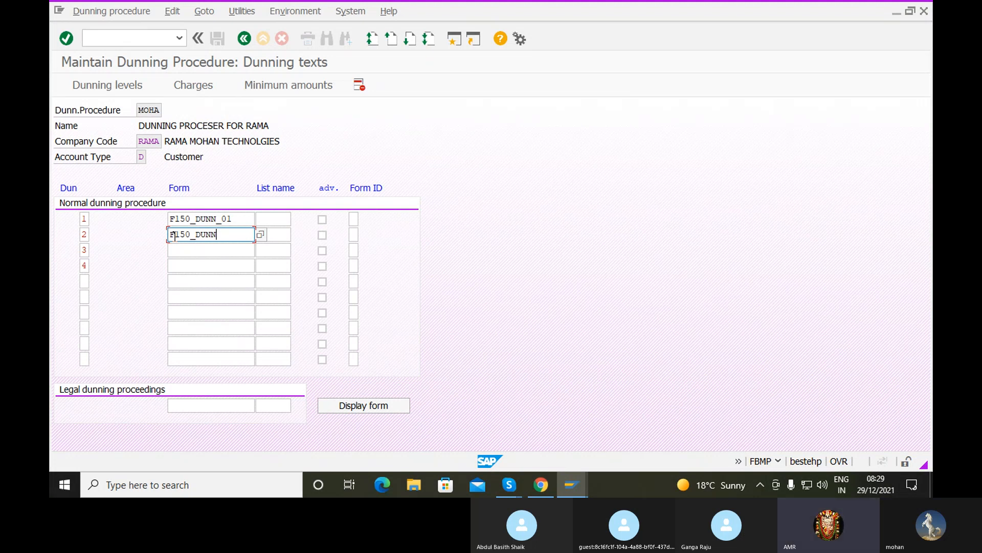
text(_)
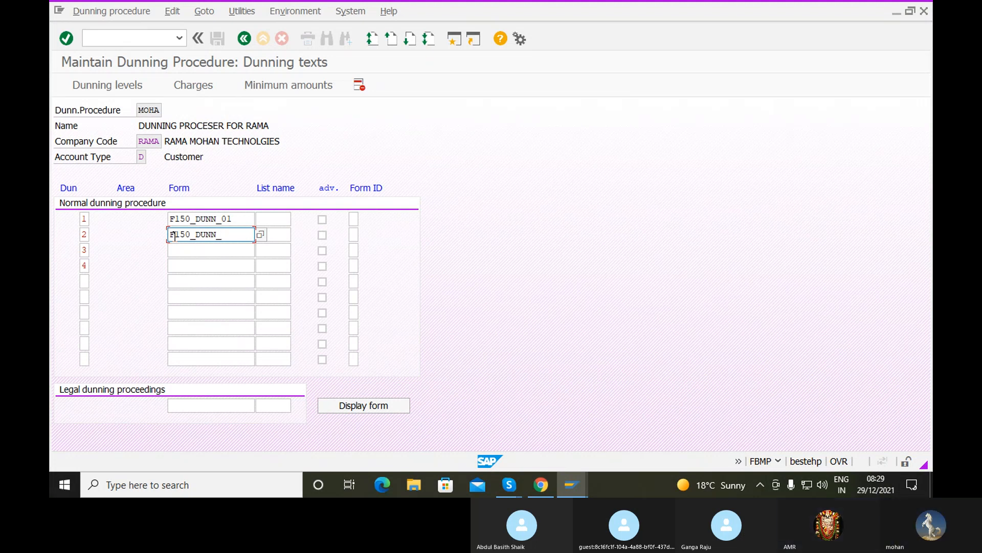
text(02)
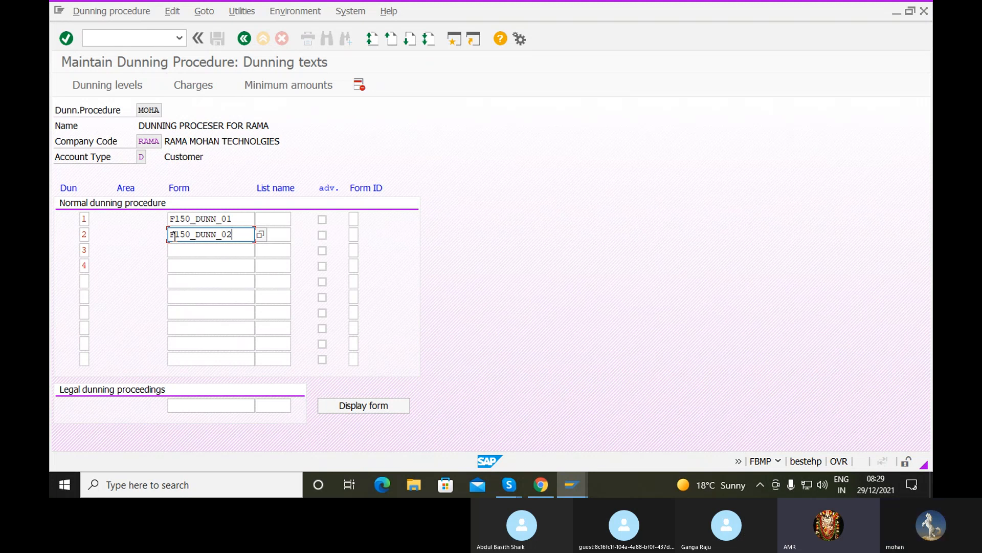
key(BackSpace)
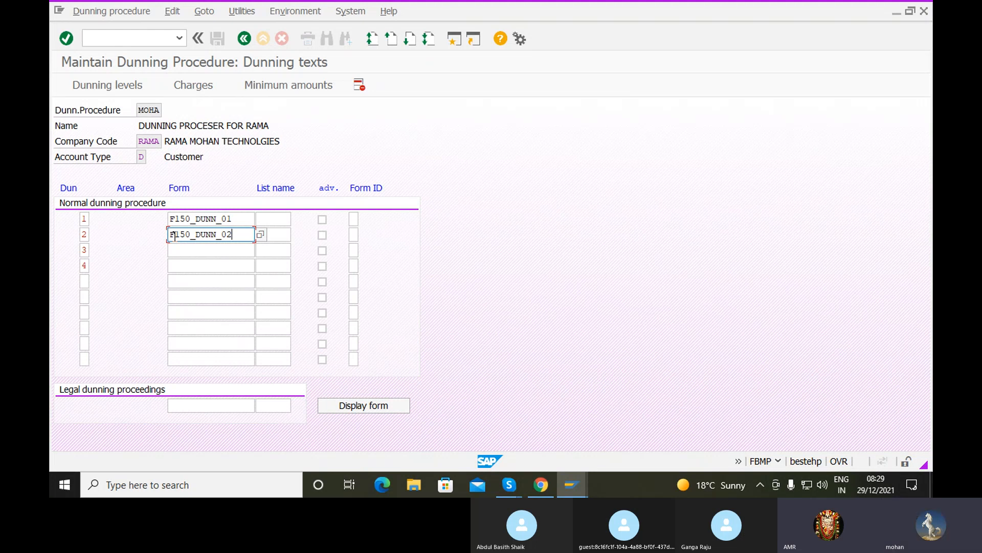
text(1)
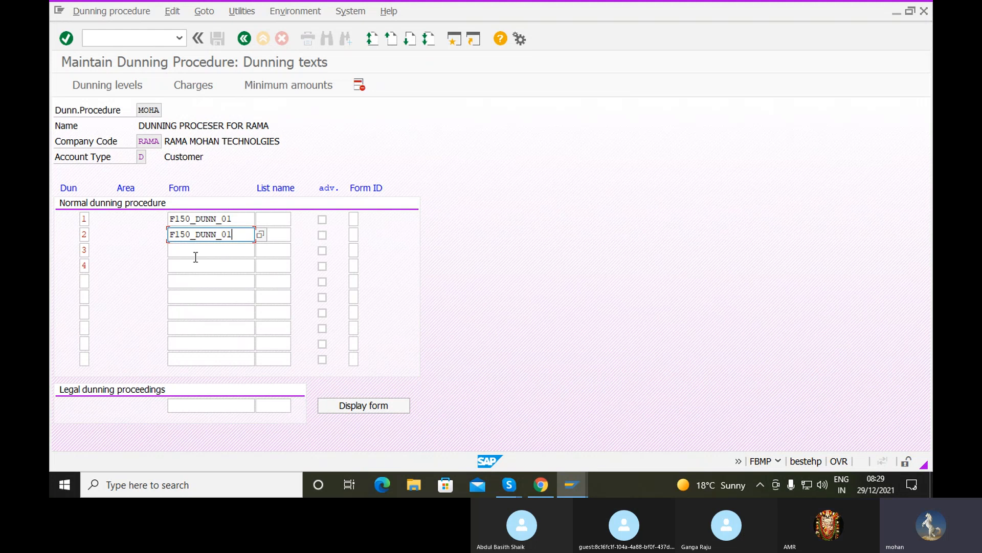
Step: Copy the level 2 form name to dunning level 3, and assign form F150_DUNN_02 to level 4
drag(232, 234, 168, 236)
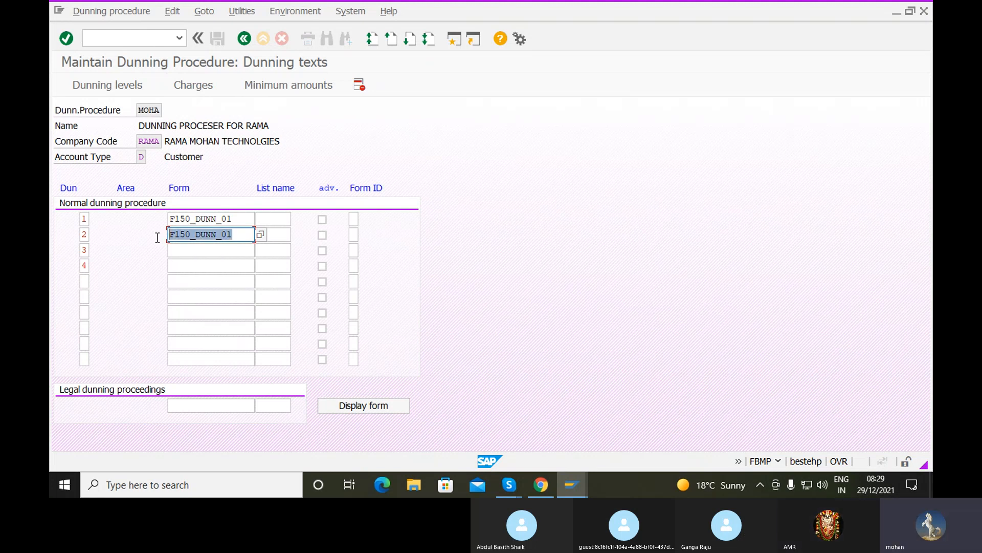
key(ctrl+c)
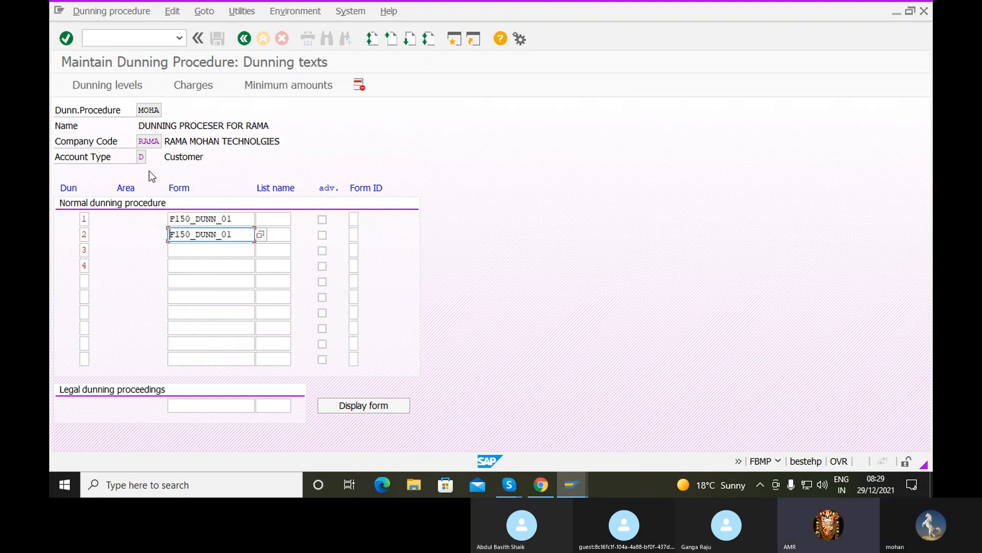
click(183, 251)
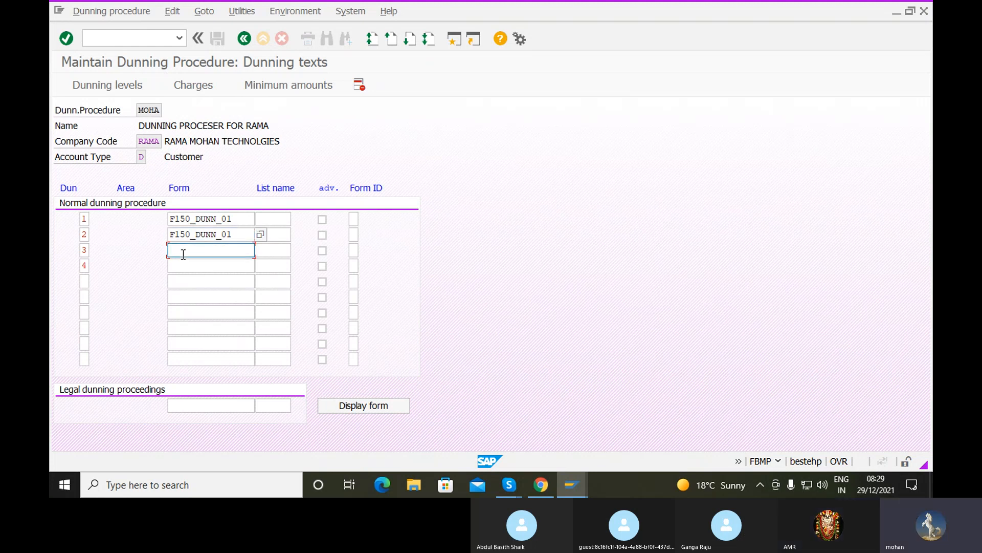
key(ctrl+v)
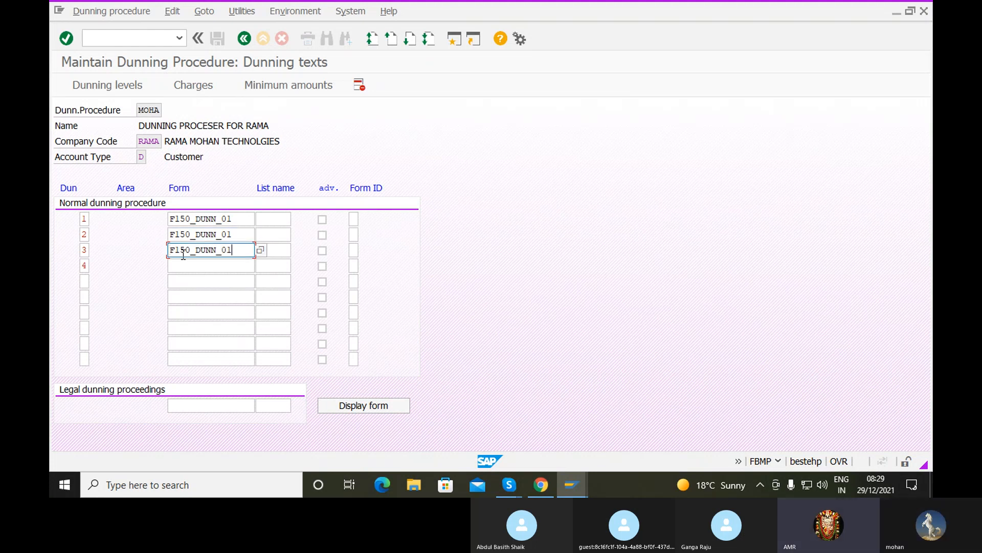
click(185, 265)
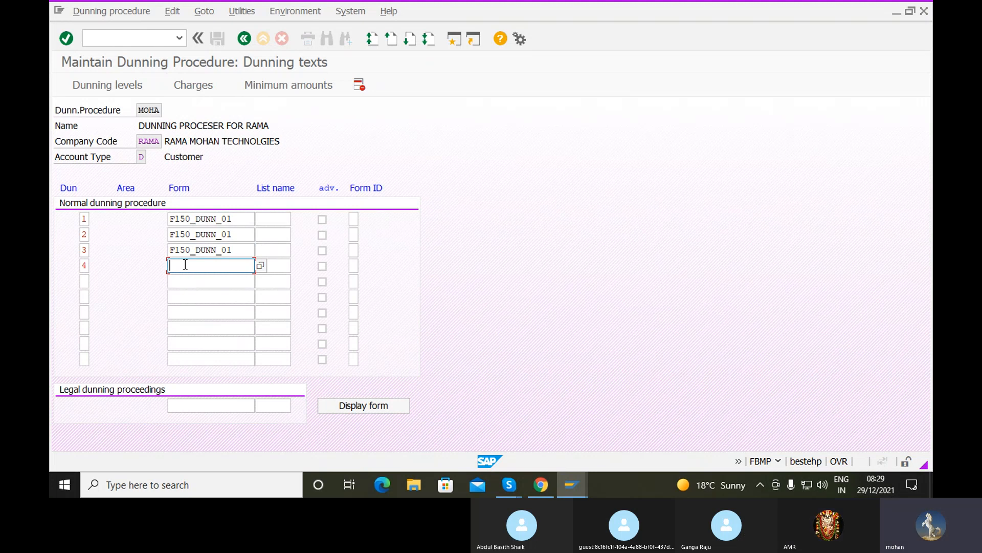
key(ctrl+v)
key(BackSpace)
text(2)
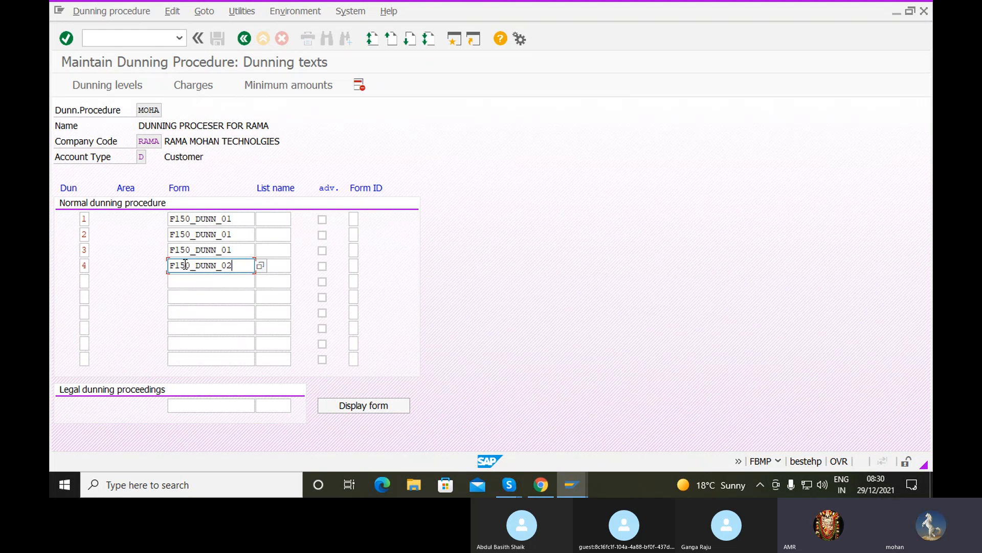
Step: Open the procedure's dunning levels and enable Always dun for levels 1 to 4
click(97, 87)
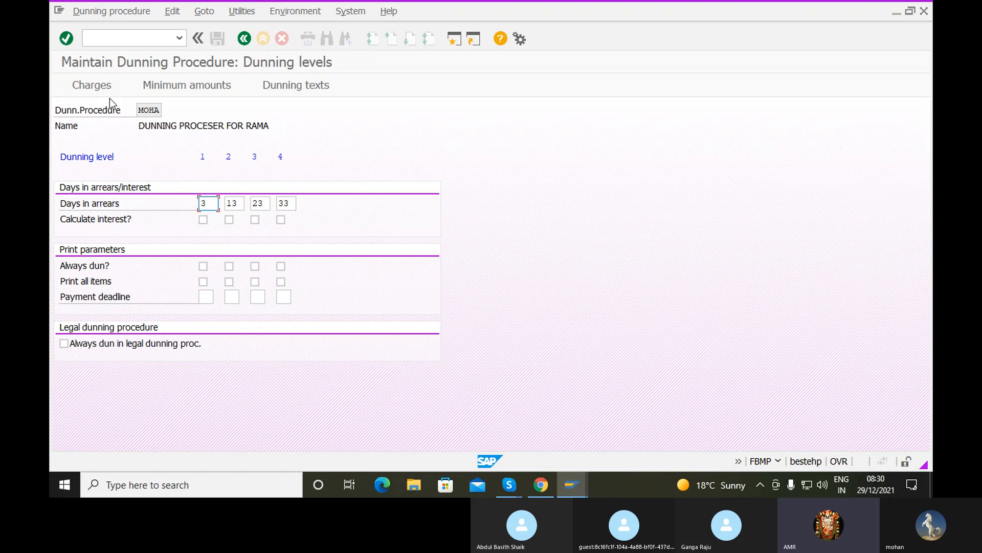
click(203, 266)
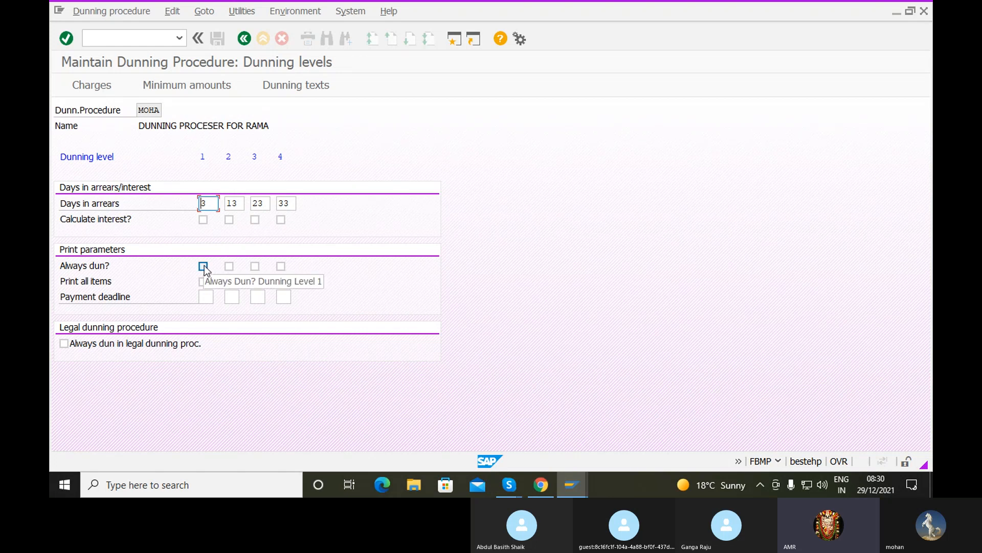
click(229, 266)
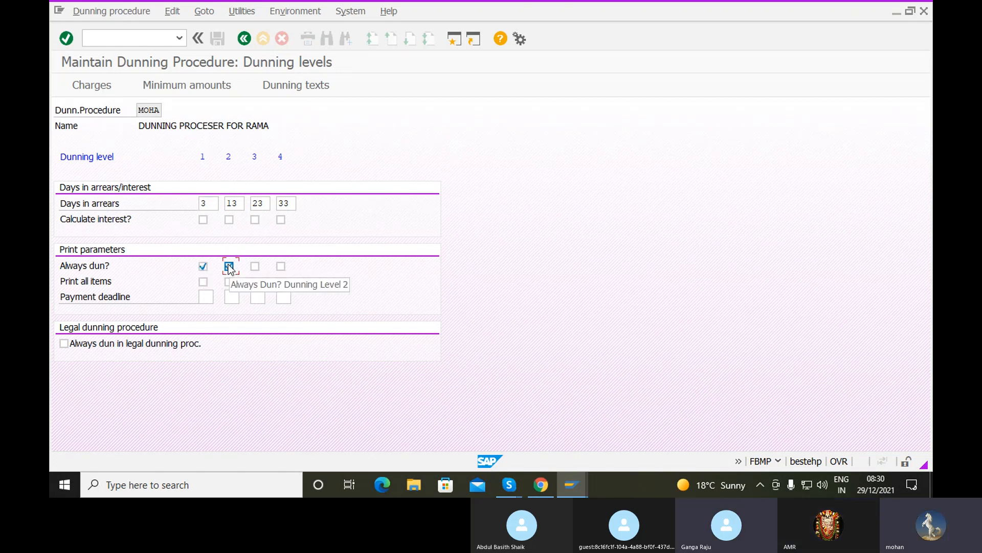
click(254, 266)
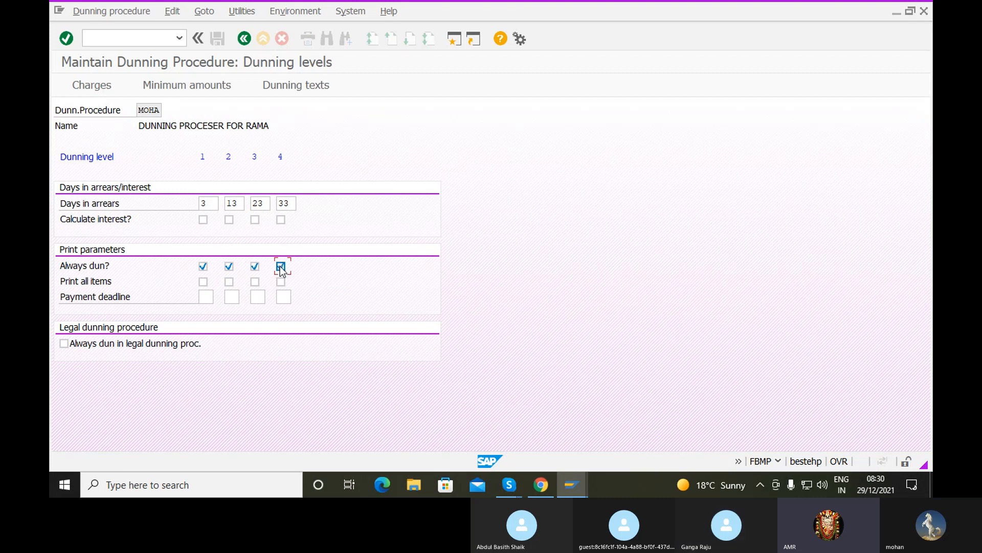
Step: Enable Print all items for dunning levels 1 to 4, and turn on always dunning in the legal dunning procedure
click(204, 282)
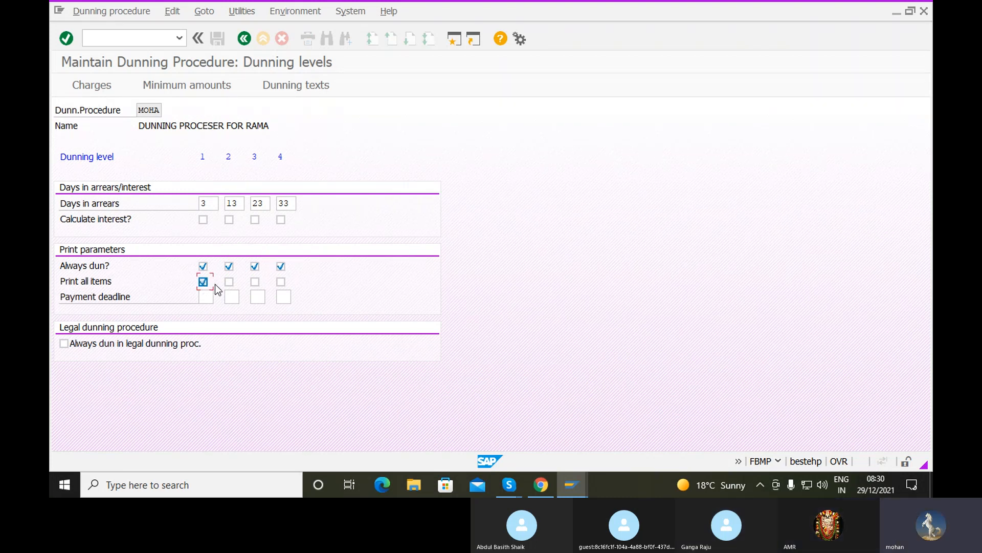
click(229, 283)
click(254, 283)
click(280, 282)
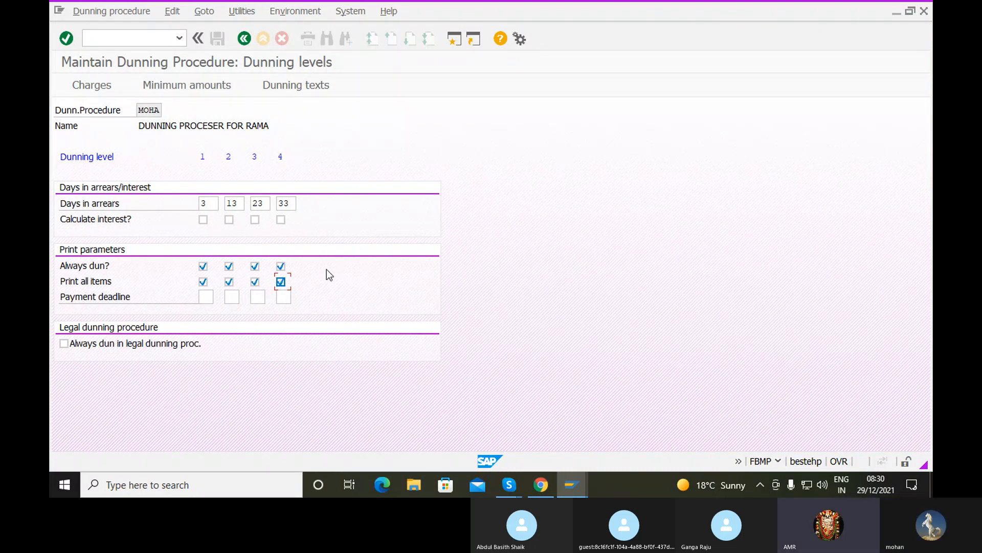
click(70, 344)
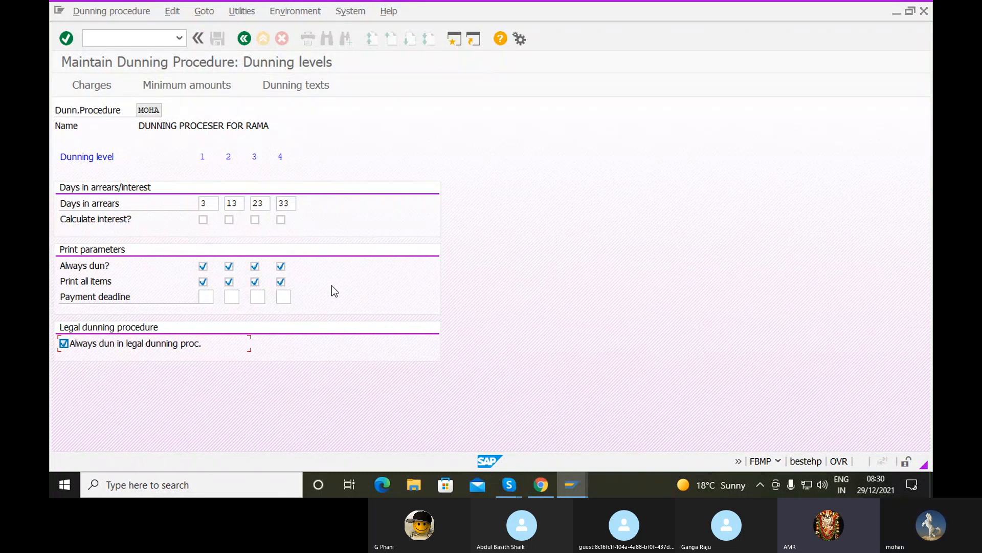
Step: Open the procedure's dunning charges for currency INR
click(94, 86)
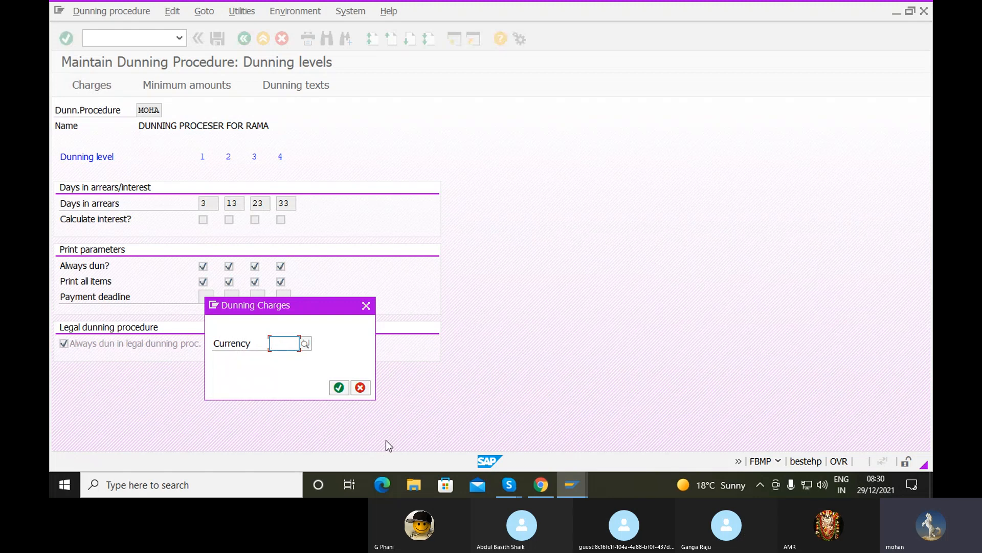
text(IN)
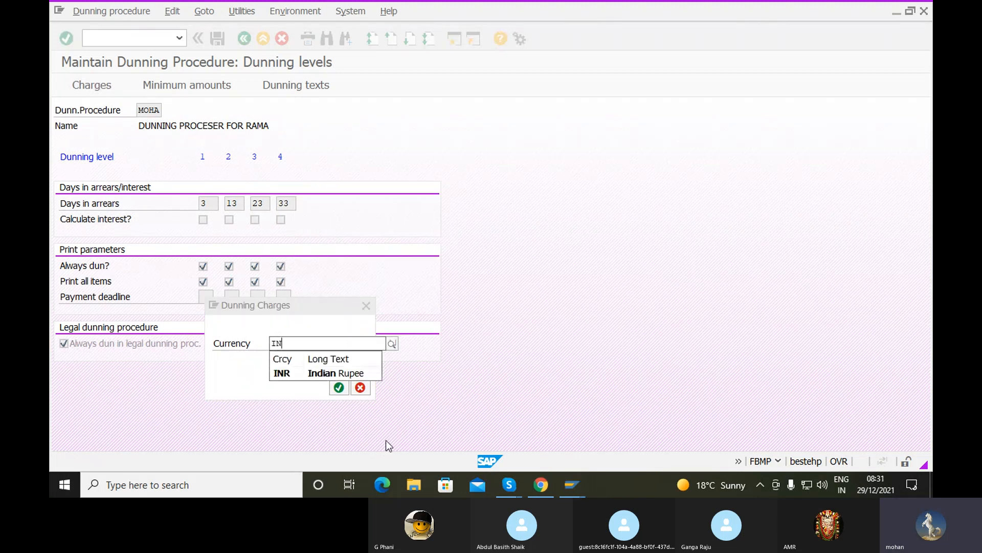
click(278, 373)
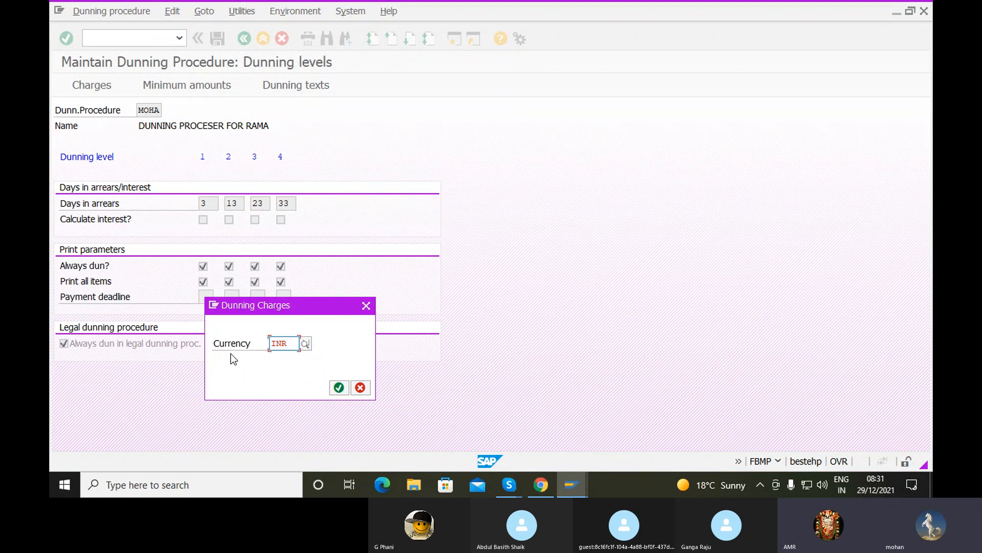
click(339, 388)
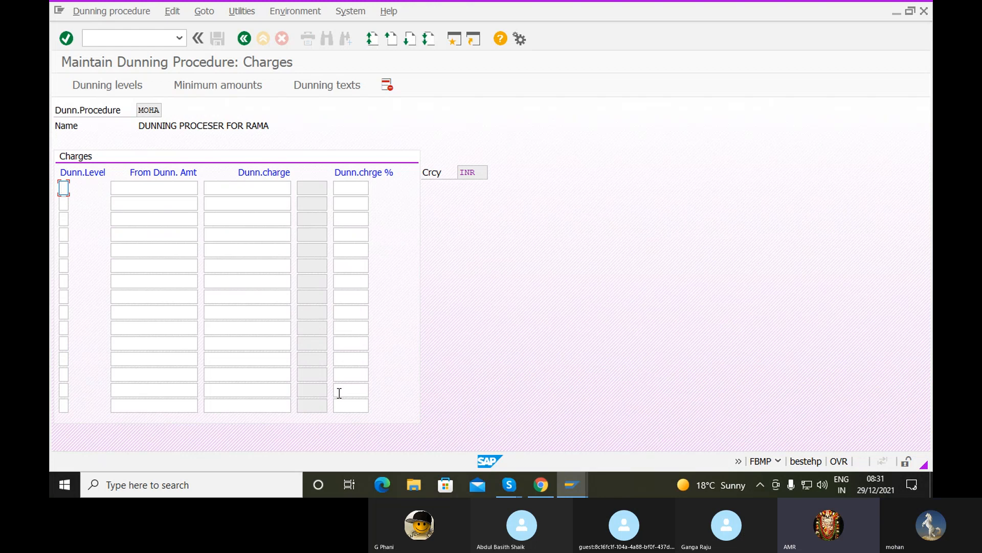
Step: Enter dunning levels 1 to 4 in the first four rows of the charges table
text(1)
key(Down)
text(2)
key(Down)
text(3)
key(Down)
text(4)
Step: Enter dunning charges of 200, 400, 600 and 800 for dunning levels 1 to 4 respectively
click(145, 187)
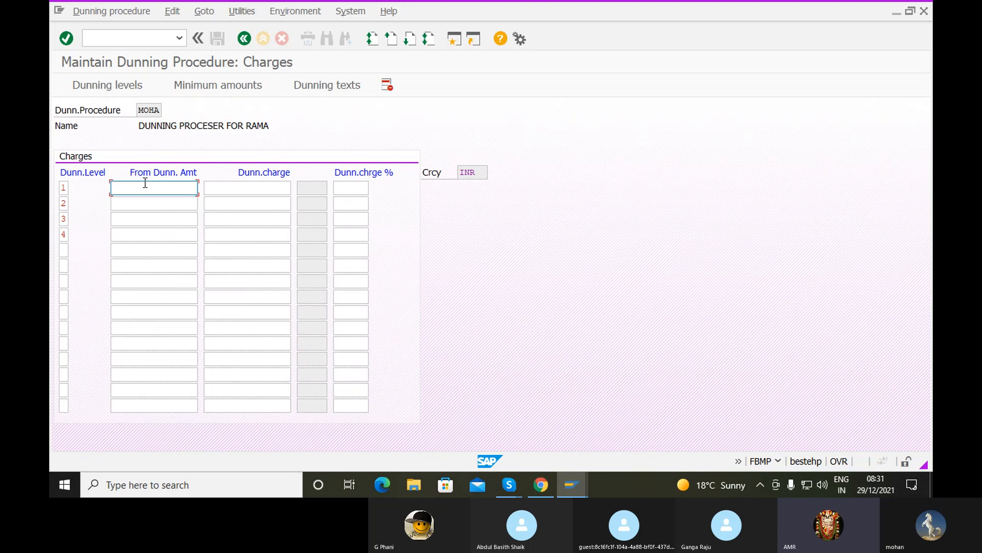
click(251, 189)
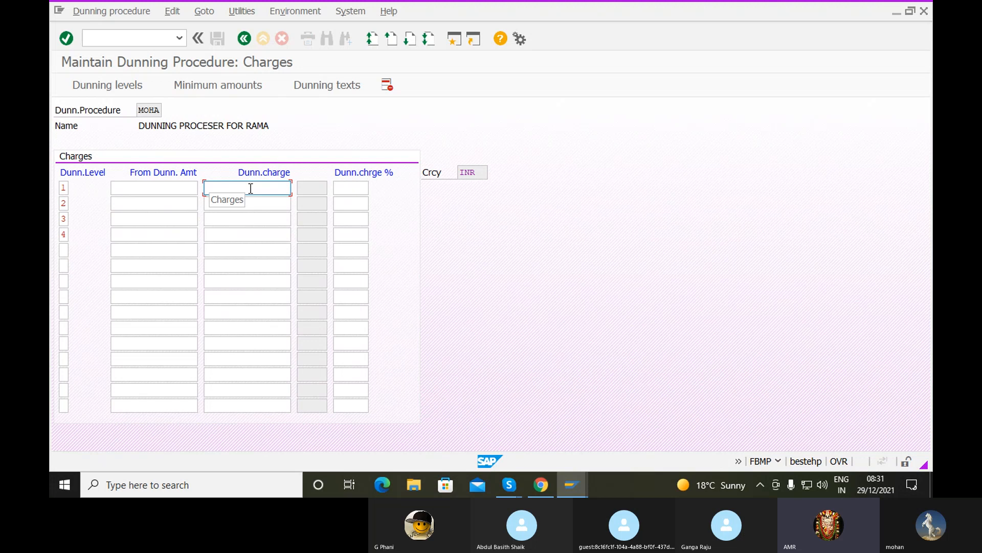
text(200)
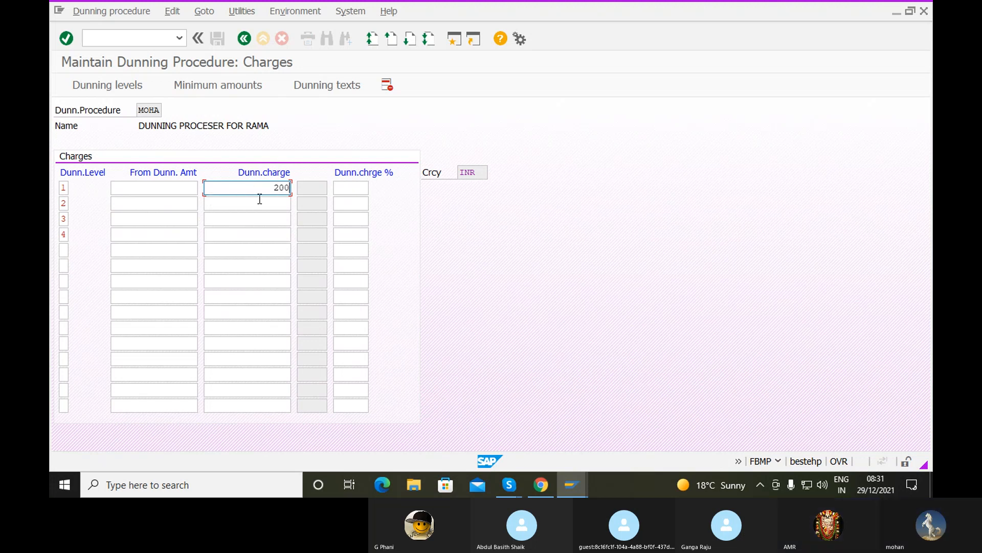
click(261, 203)
text(400)
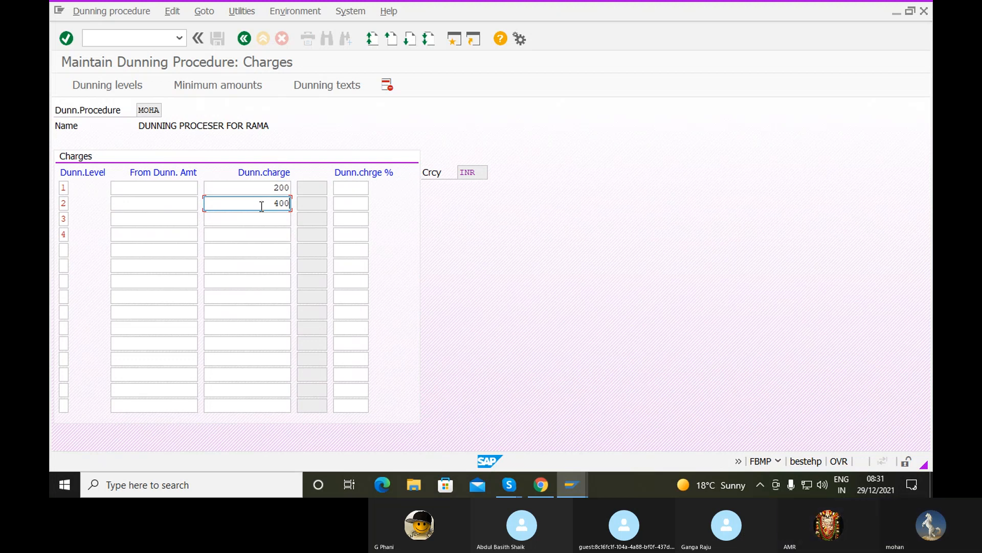
click(266, 220)
text(600)
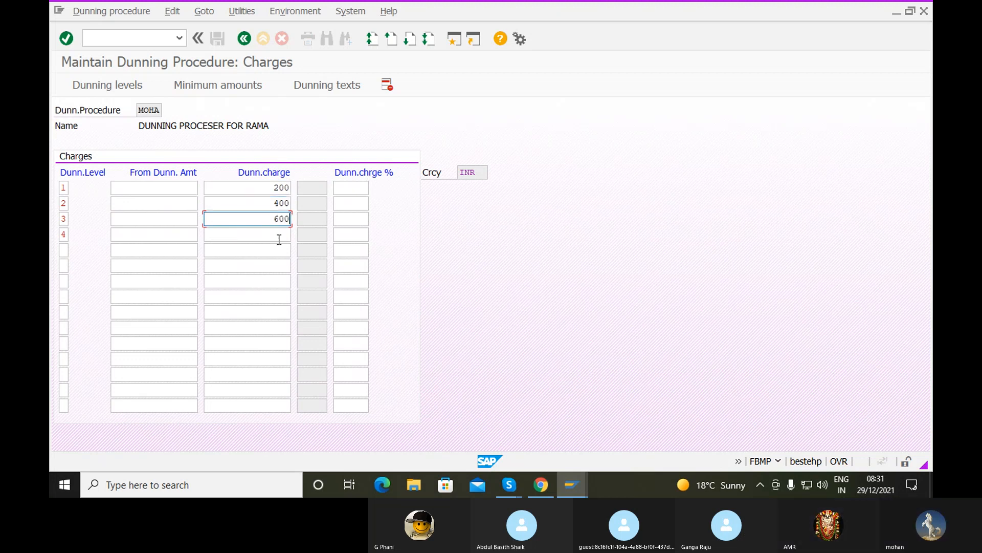
click(279, 238)
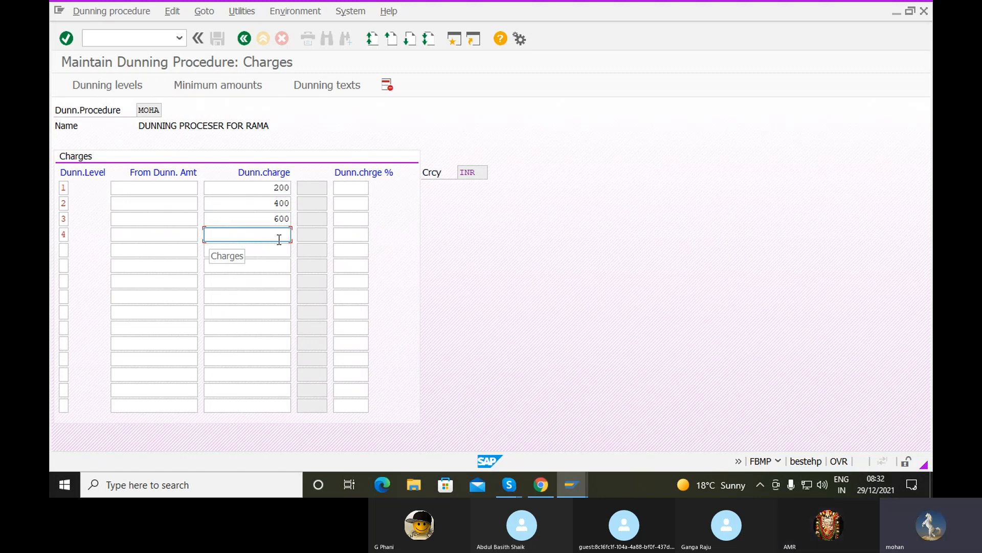
text(800)
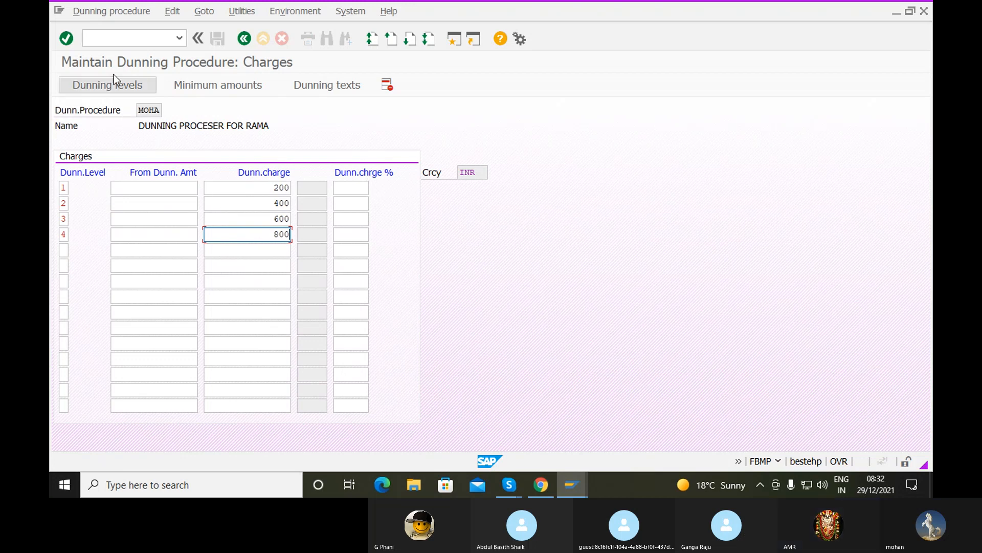
Step: Open the procedure's minimum amounts for currency INR and enter dunning levels 1 to 4 in the first four rows
click(212, 84)
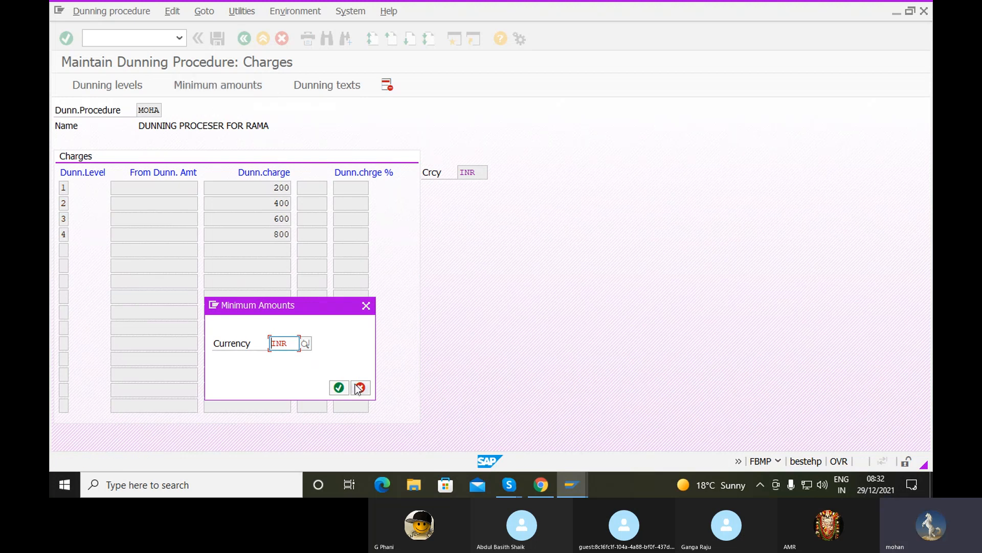
click(342, 386)
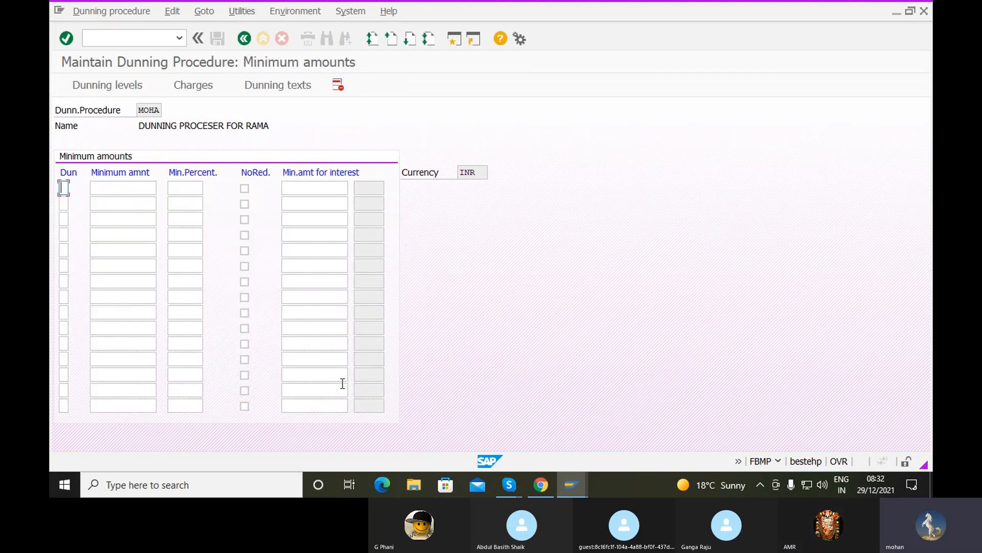
text(1)
key(Down)
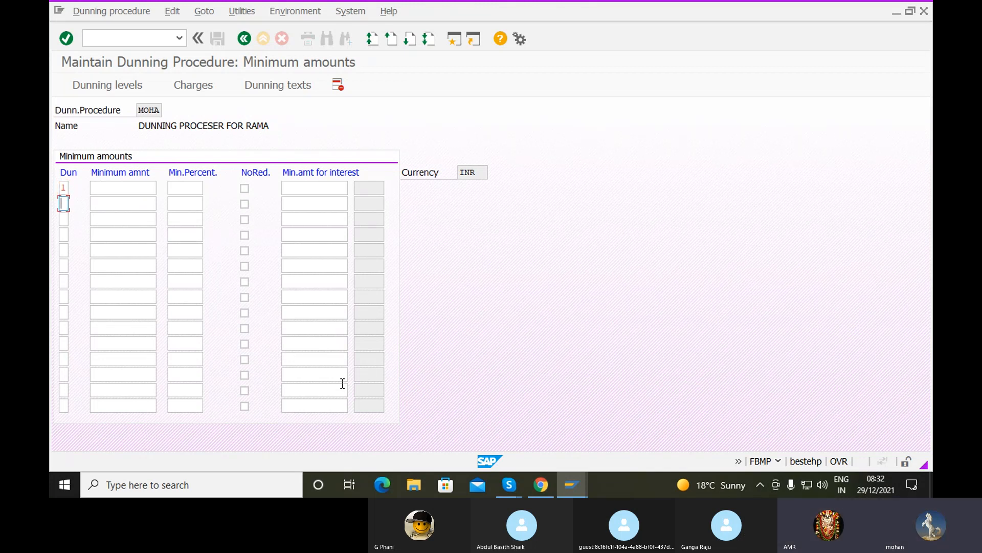
text(2)
key(Down)
text(3)
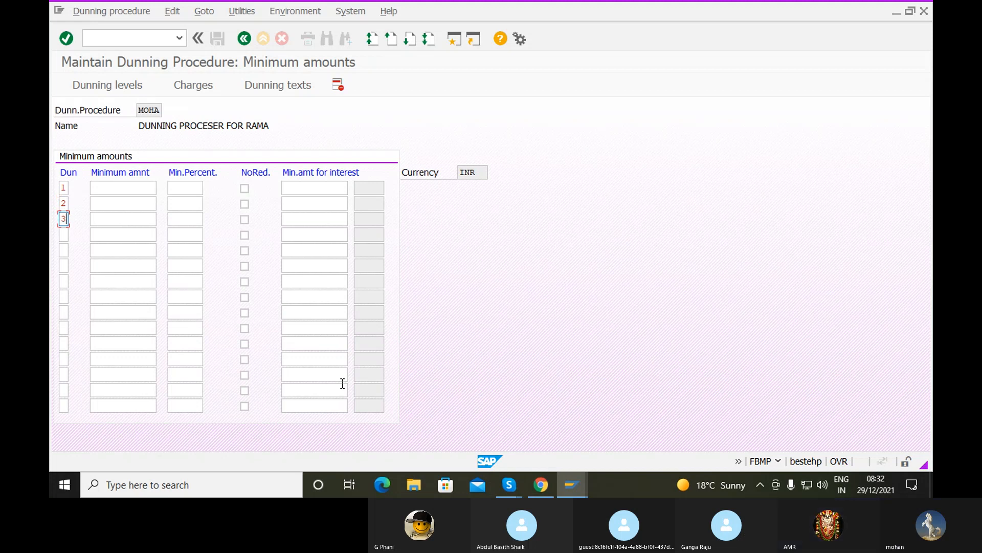
key(Down)
text(4)
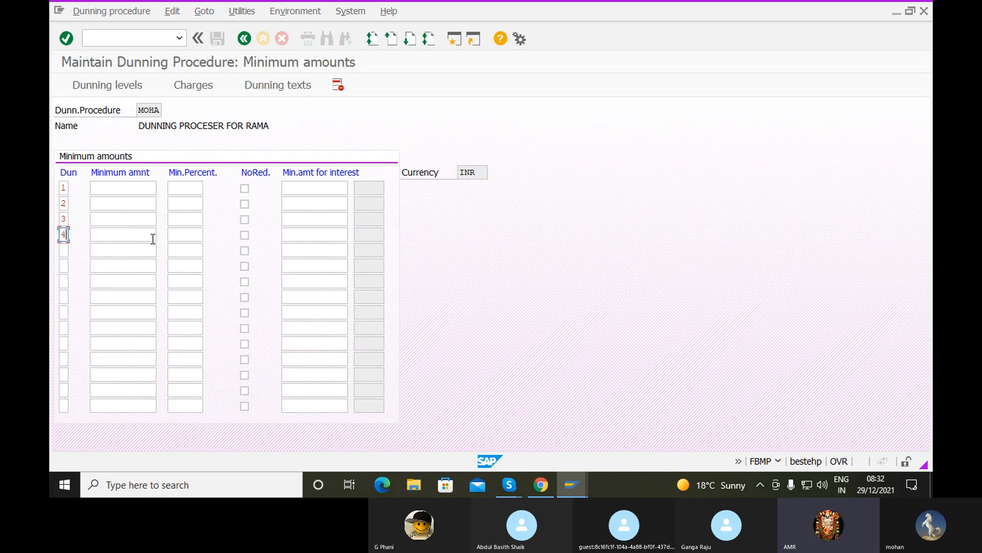
Step: Set the minimum amount to 1000 for each of dunning levels 1 to 4
click(135, 189)
text(1000)
click(130, 204)
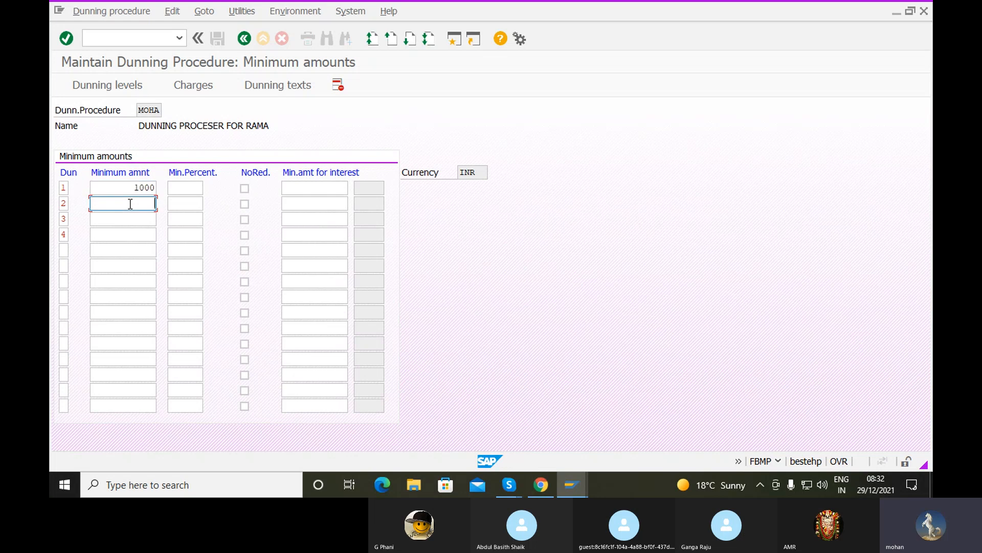
text(1000)
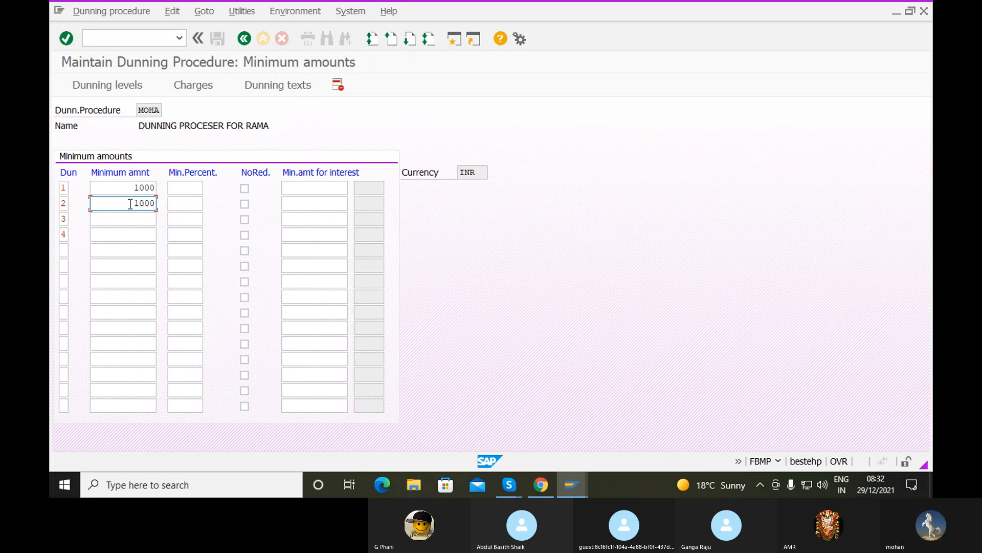
click(104, 217)
text(1000)
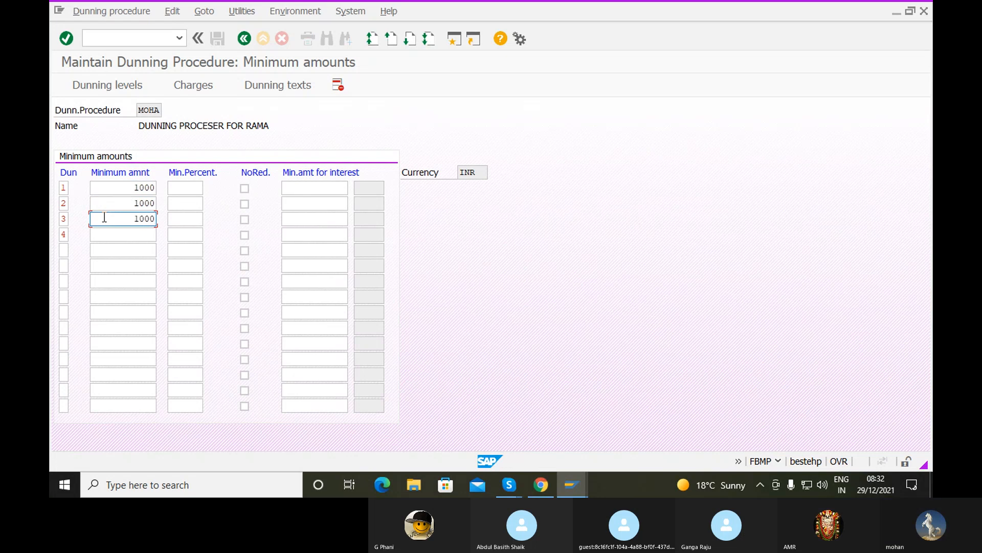
click(112, 234)
text(10000)
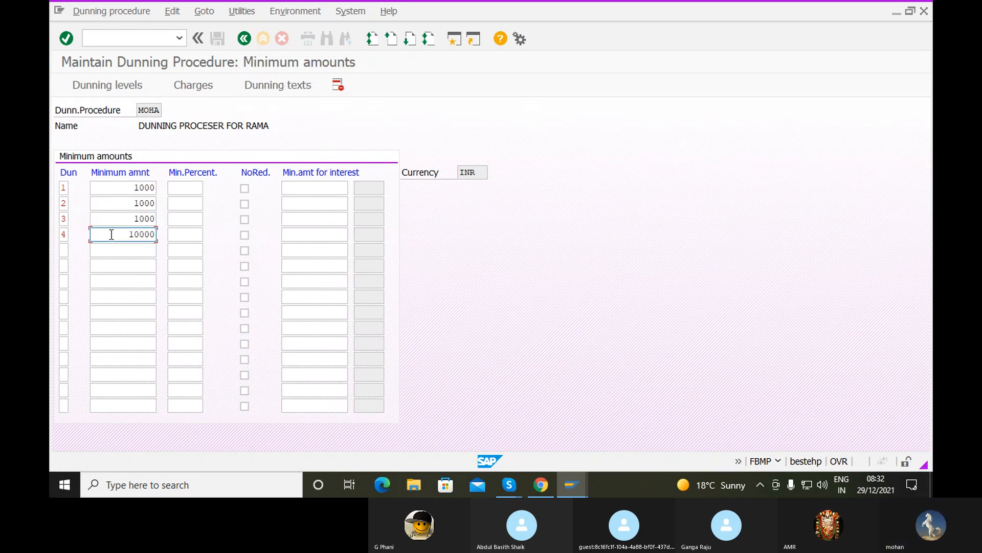
key(BackSpace)
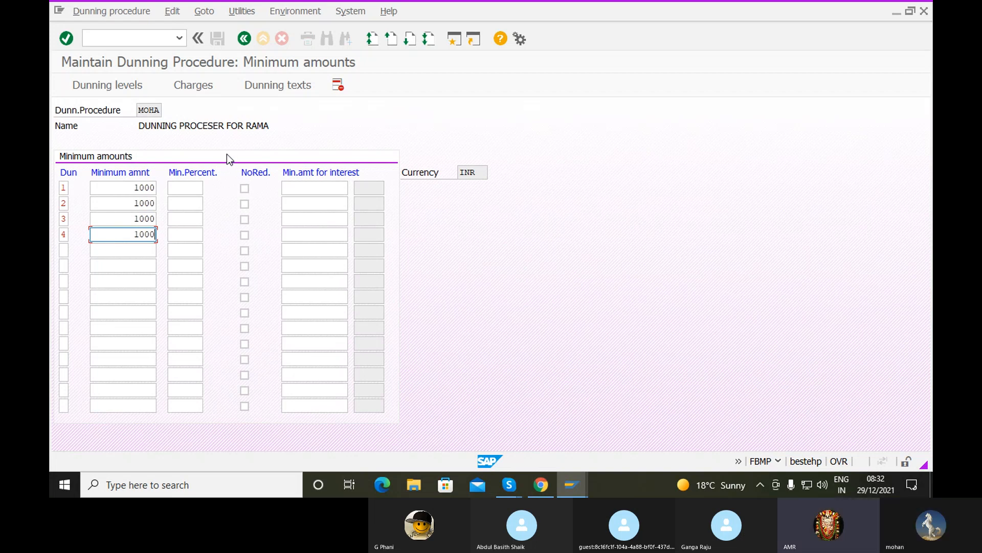
click(192, 188)
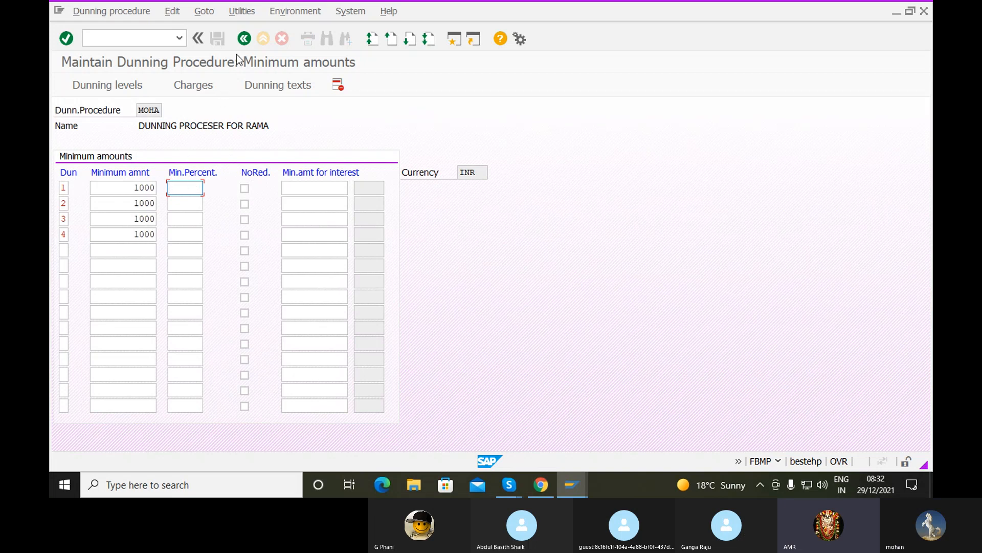
Step: Return to the procedure overview and save MOHA under the customizing request described as CREATED DUNNING AREA FOR RAMA
click(243, 39)
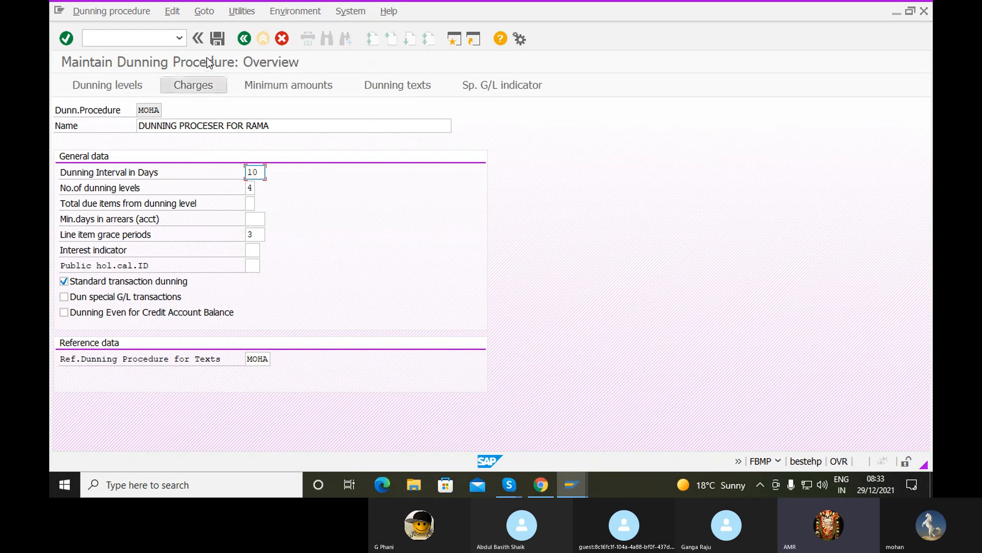
click(219, 41)
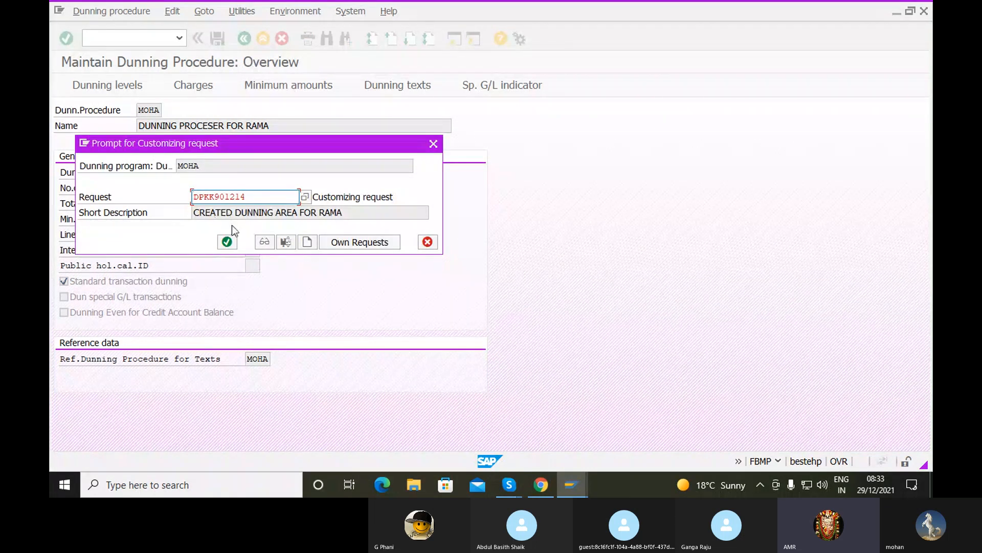
click(226, 242)
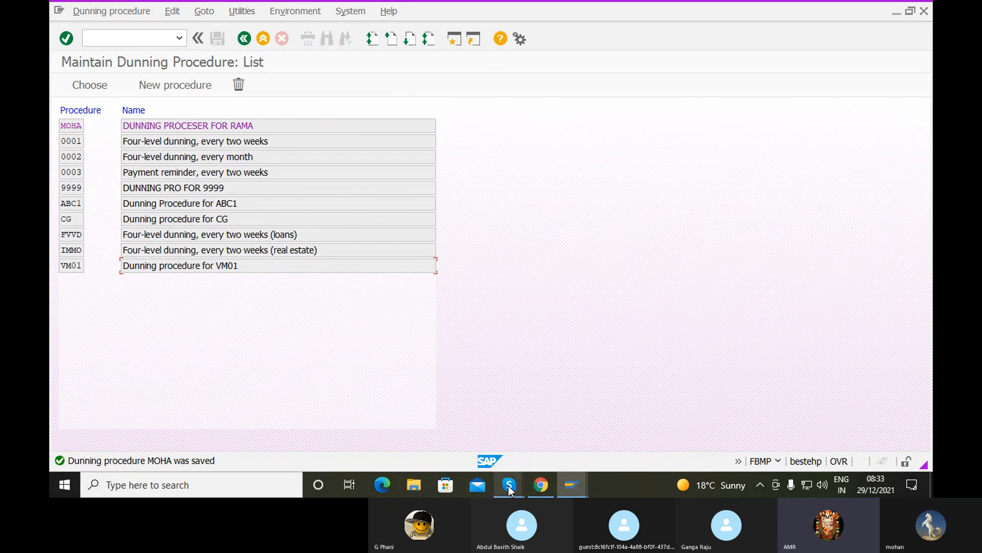
Step: Switch to Skype to check the dunning slide for the customer change transaction code, and return to SAP
mouse_move(509, 485)
click(453, 403)
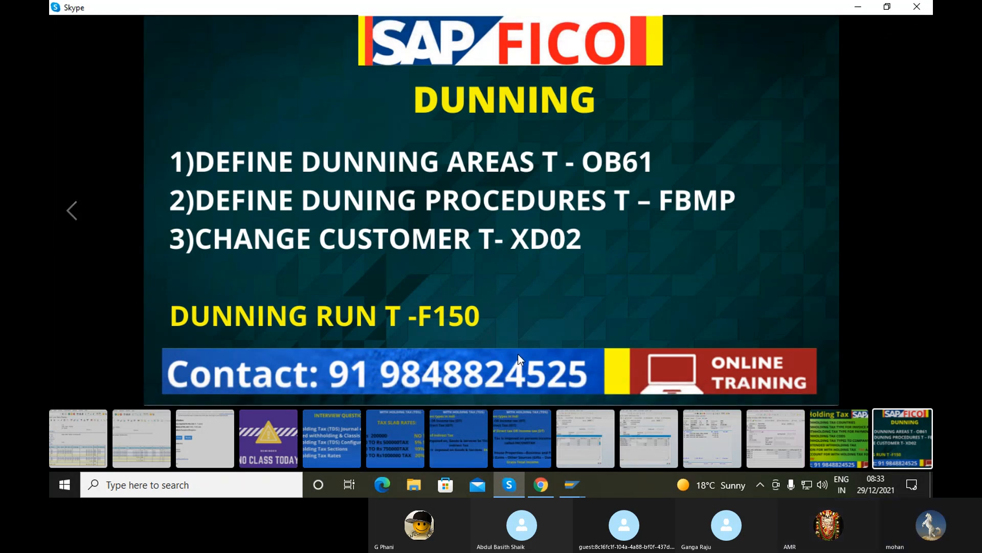
mouse_move(518, 490)
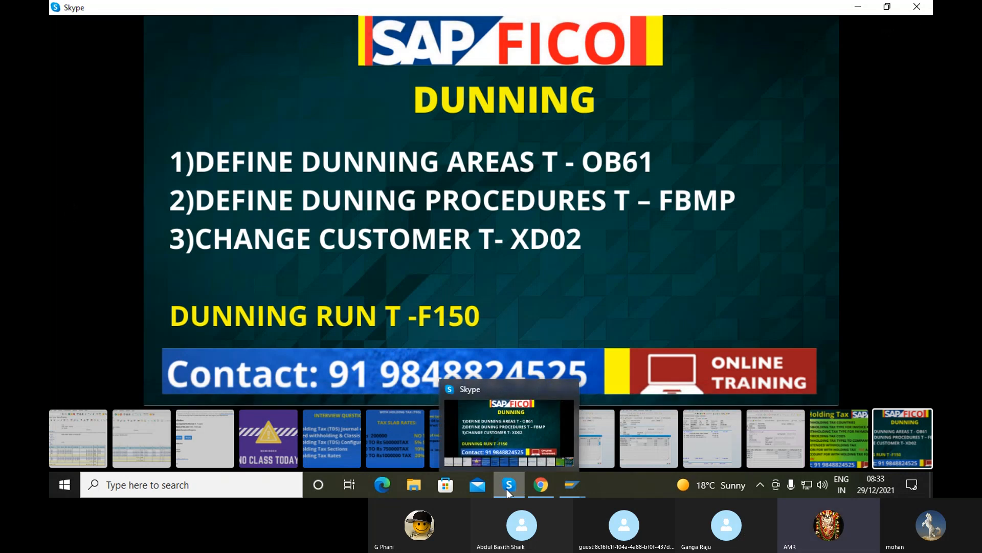
click(508, 491)
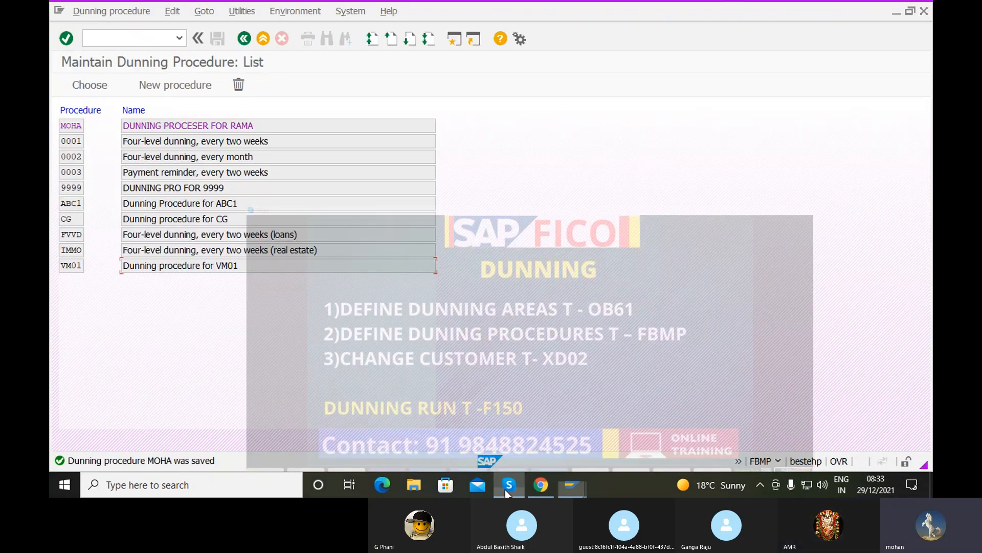
Step: Start the customer change transaction with the command /NXD02
click(138, 39)
text(/)
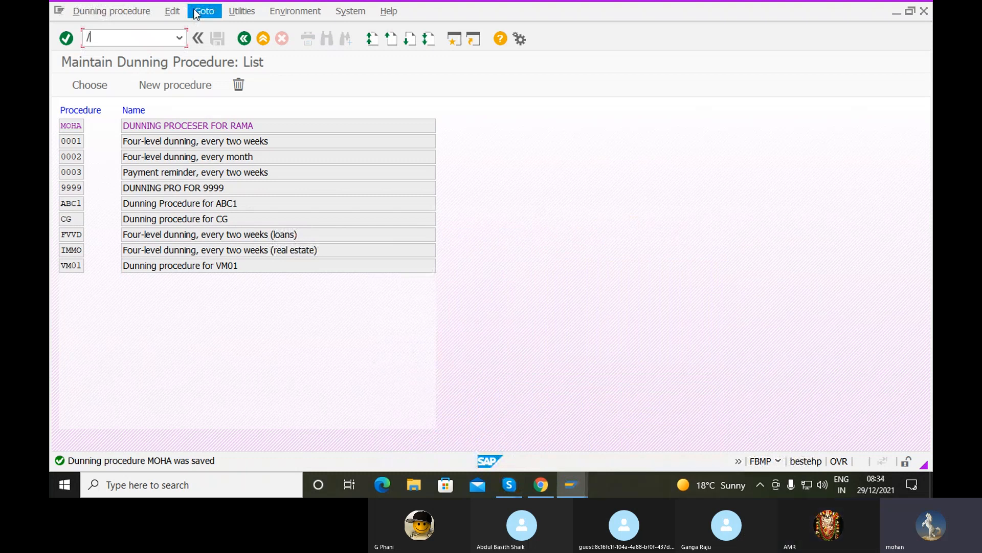
text(N)
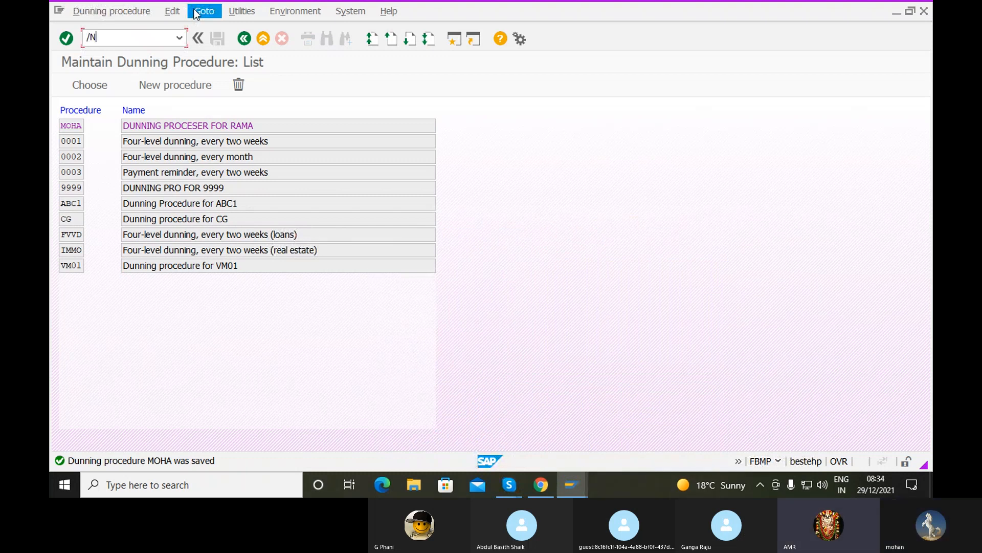
text(XD)
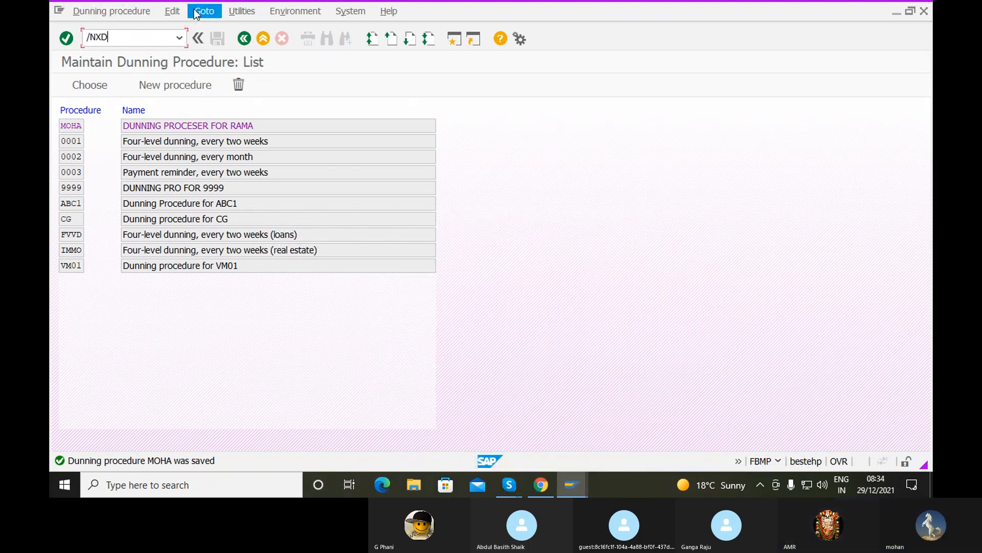
text(02)
key(Return)
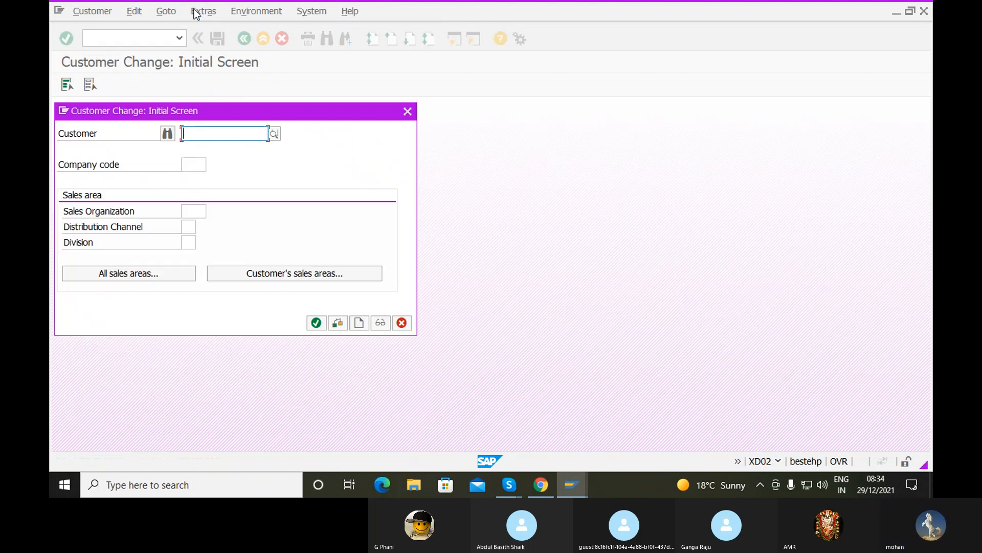
Step: Search for customers by company code RAMA and pick the second listed customer for the change
click(275, 134)
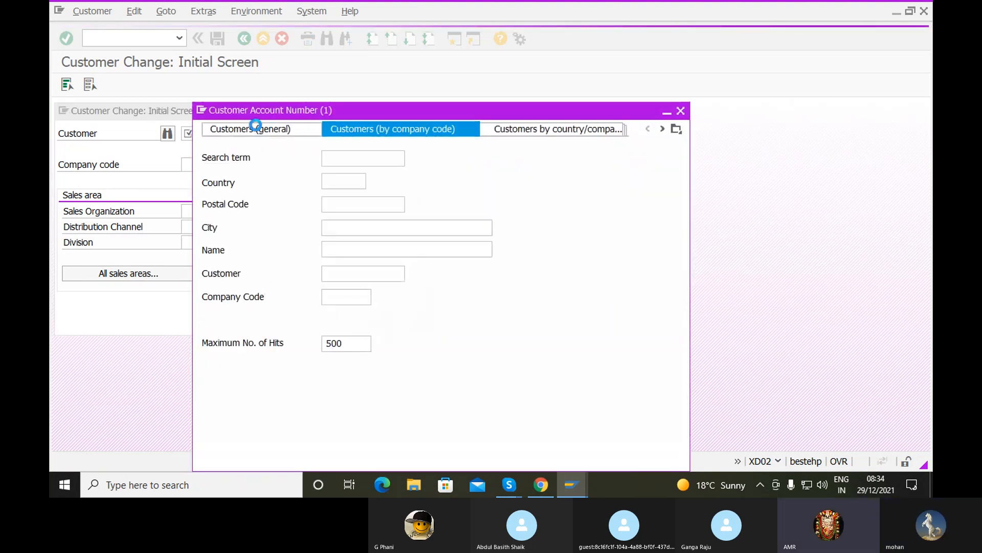
click(340, 301)
text(R)
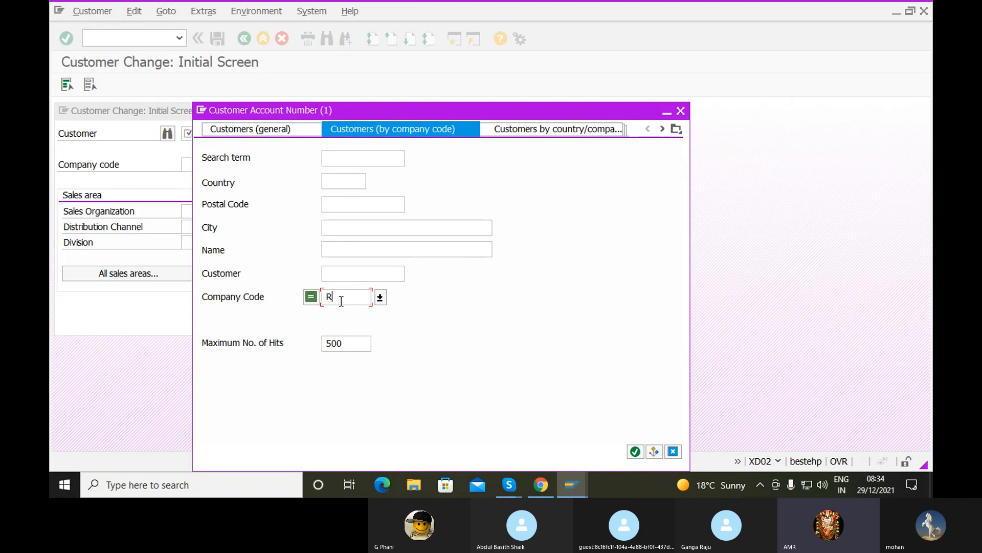
text(AMA)
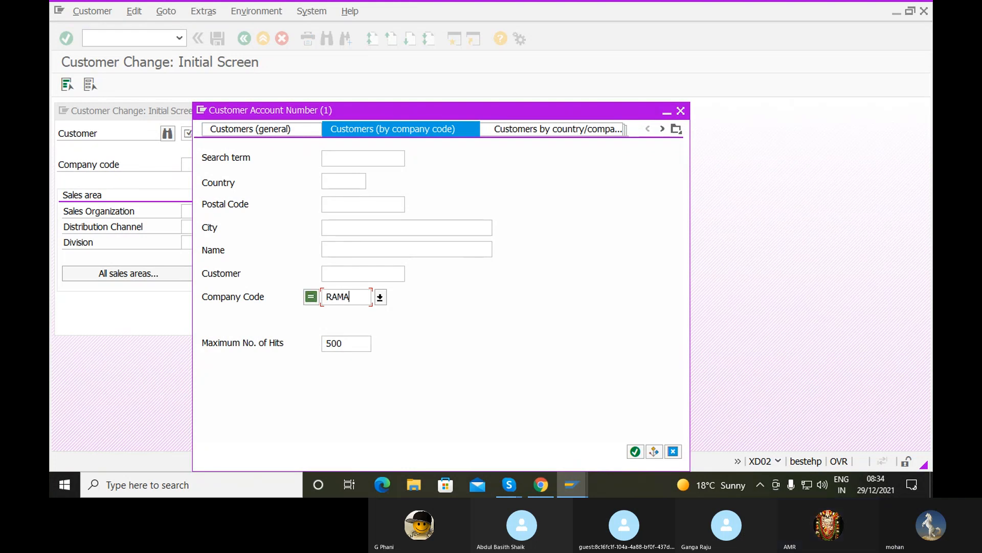
key(Return)
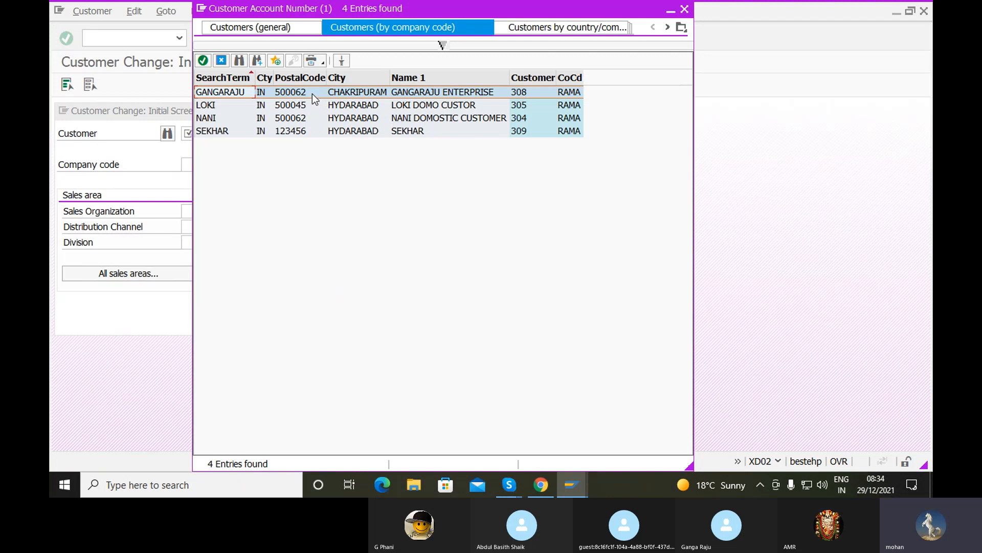
click(326, 106)
double_click(326, 107)
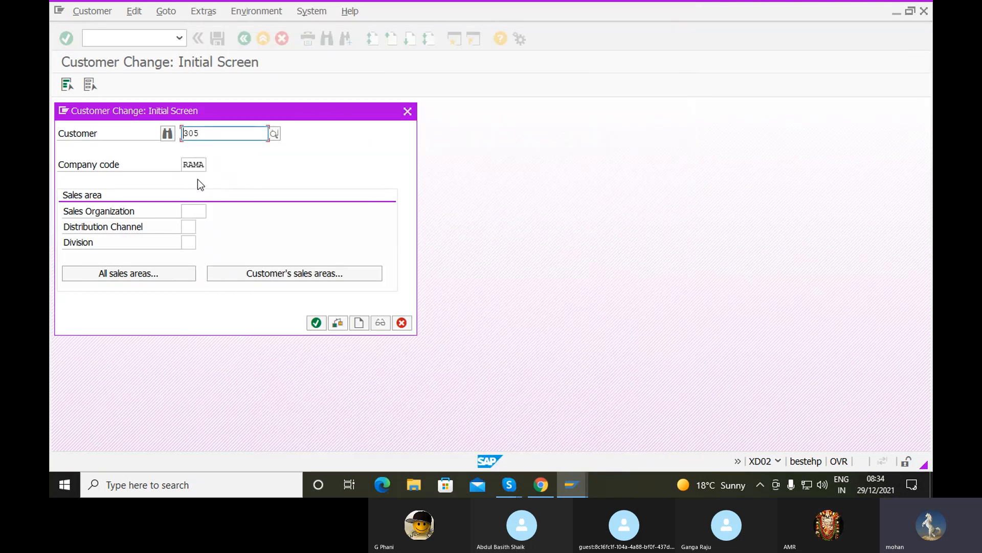
Step: Assign dunning procedure MOHA in the correspondence section of the selected customer's company code data and save the customer
click(316, 324)
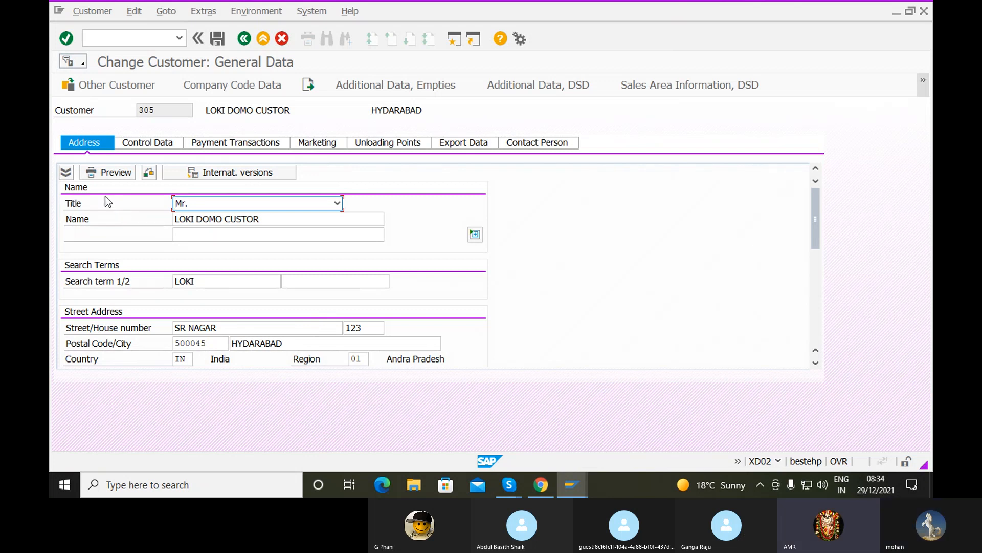
click(259, 141)
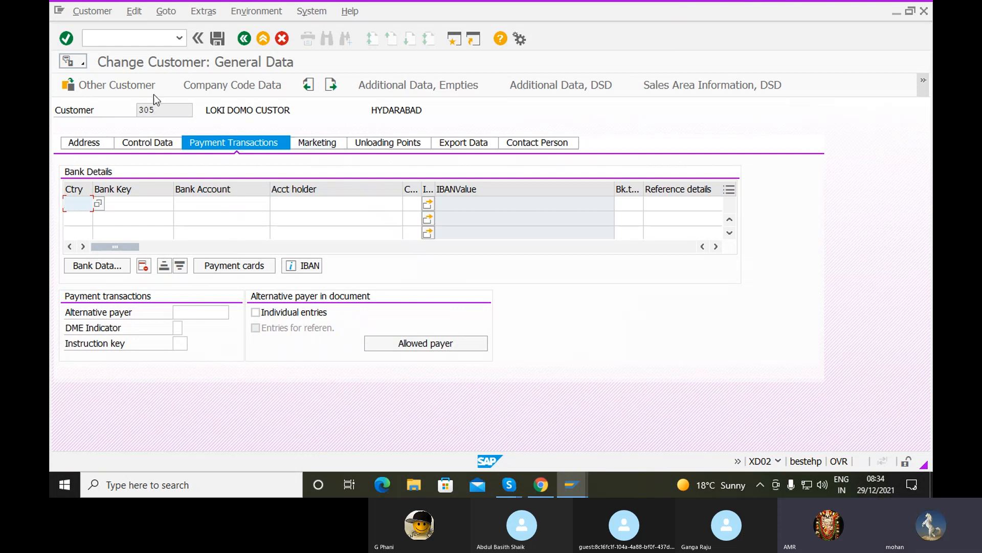
click(215, 88)
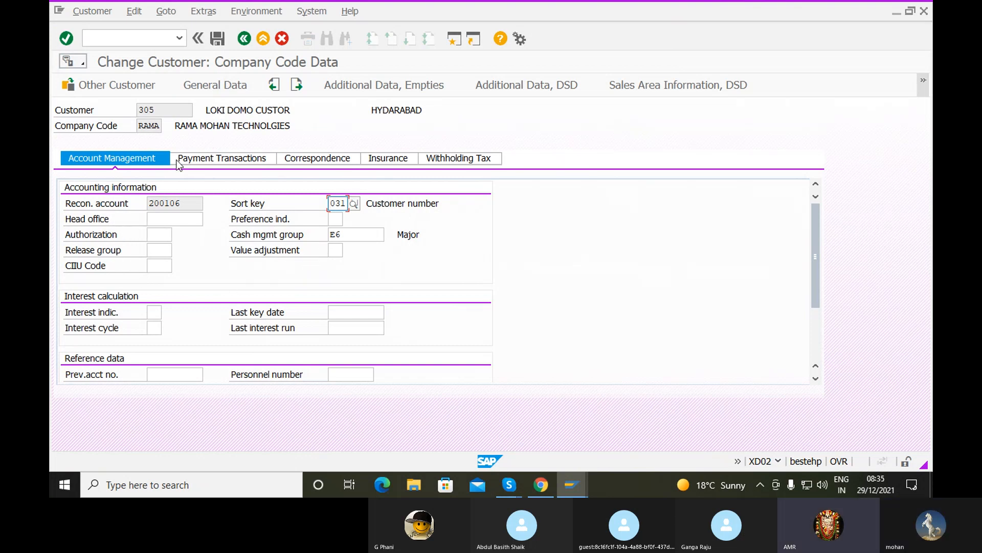
click(243, 159)
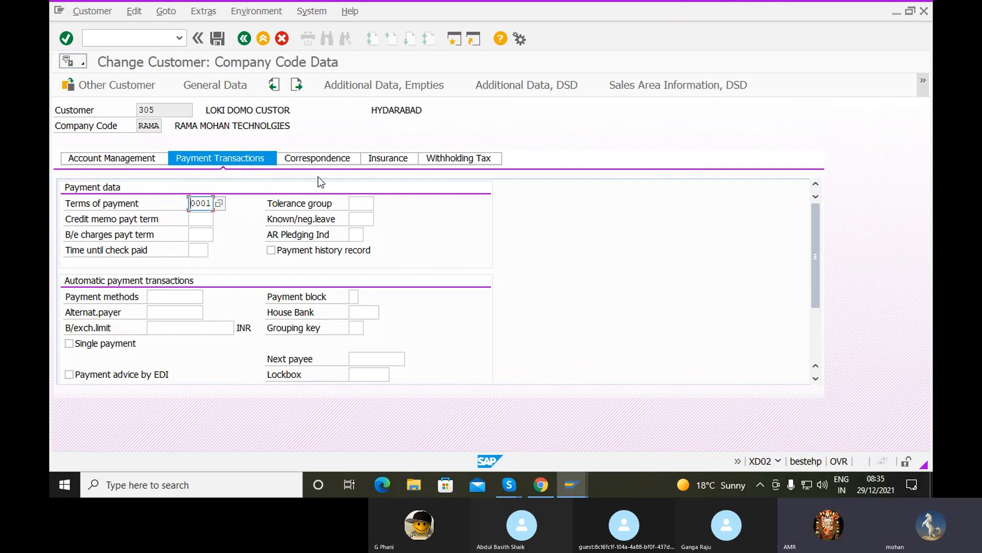
click(317, 162)
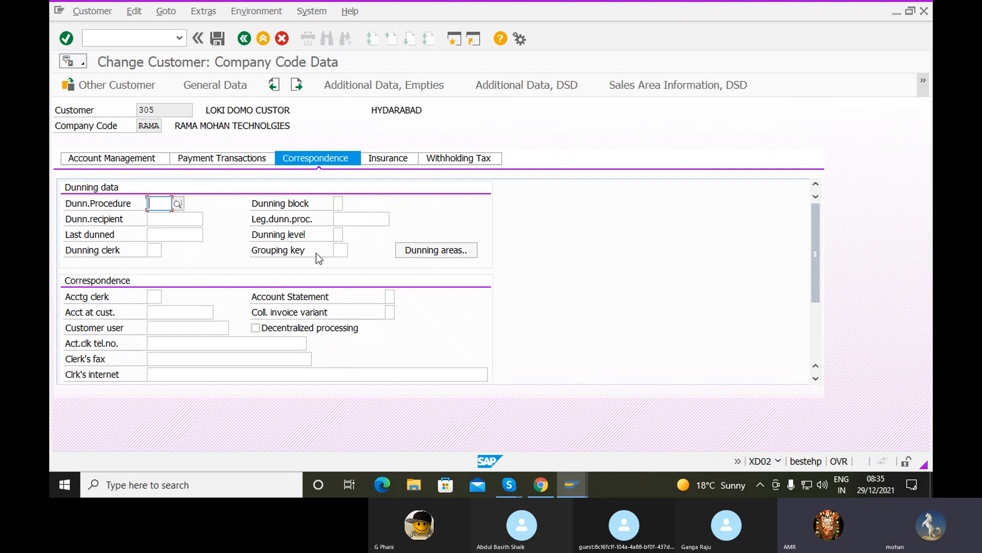
text(MOHA)
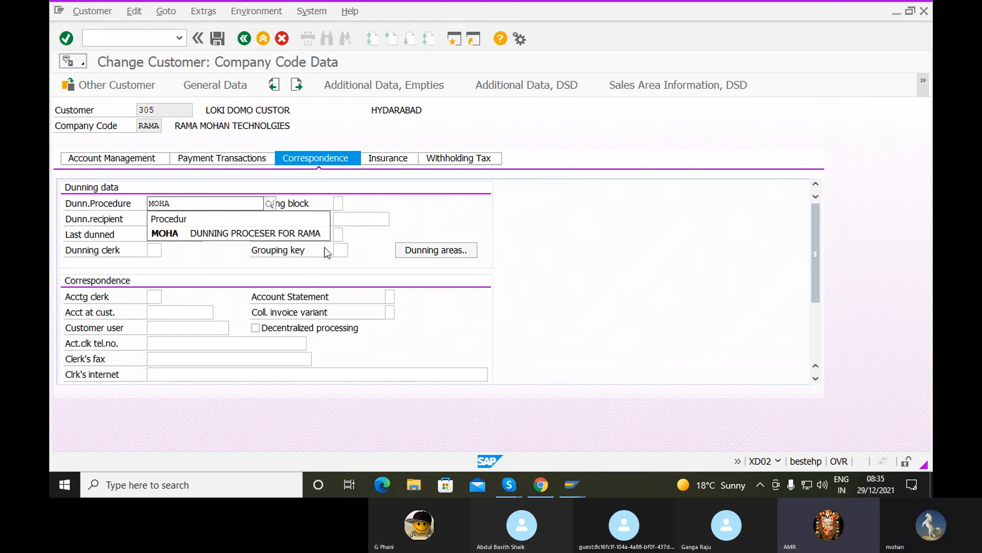
click(263, 236)
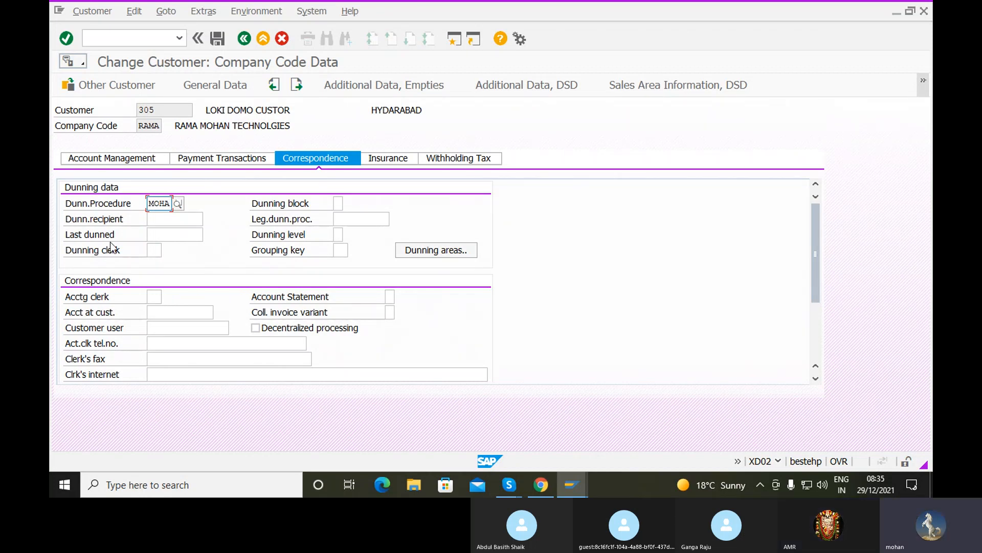
click(217, 38)
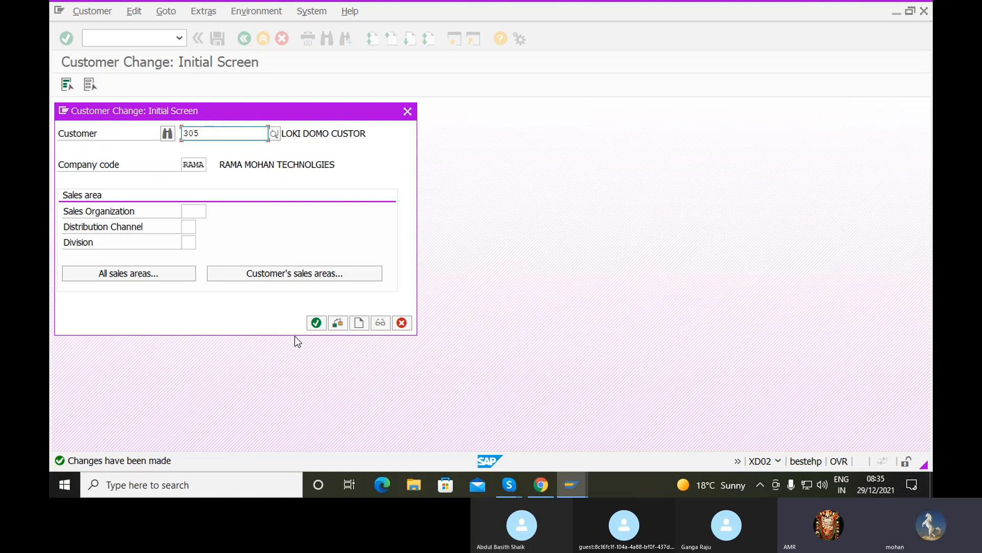
Step: Reopen the customer to check its dunning procedure, and start customer invoice entry with the command /NF-22
click(315, 322)
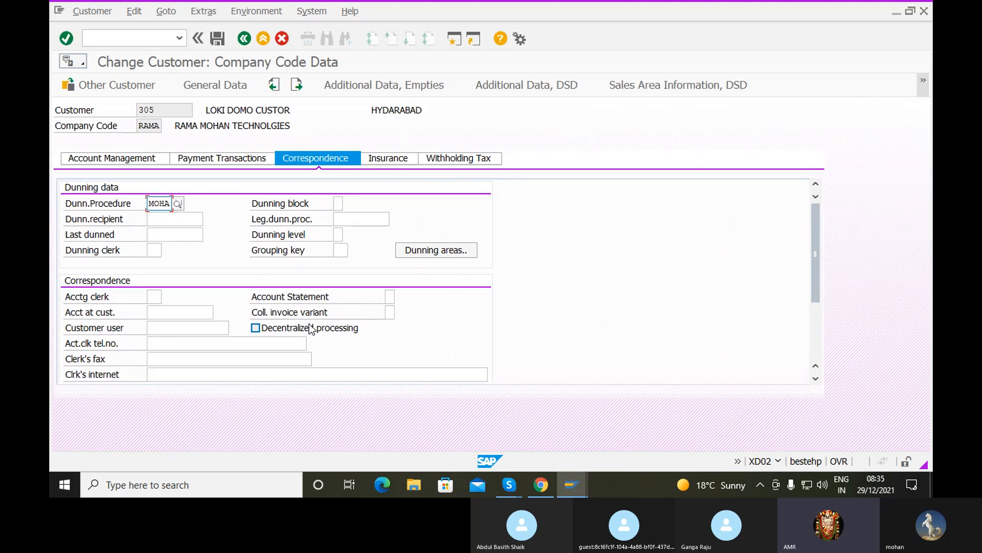
click(151, 36)
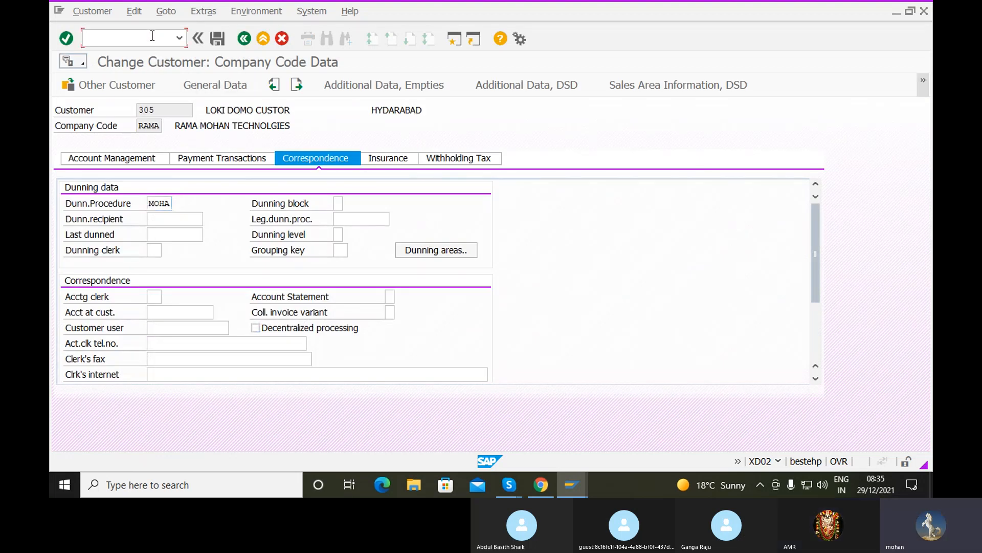
text(/N)
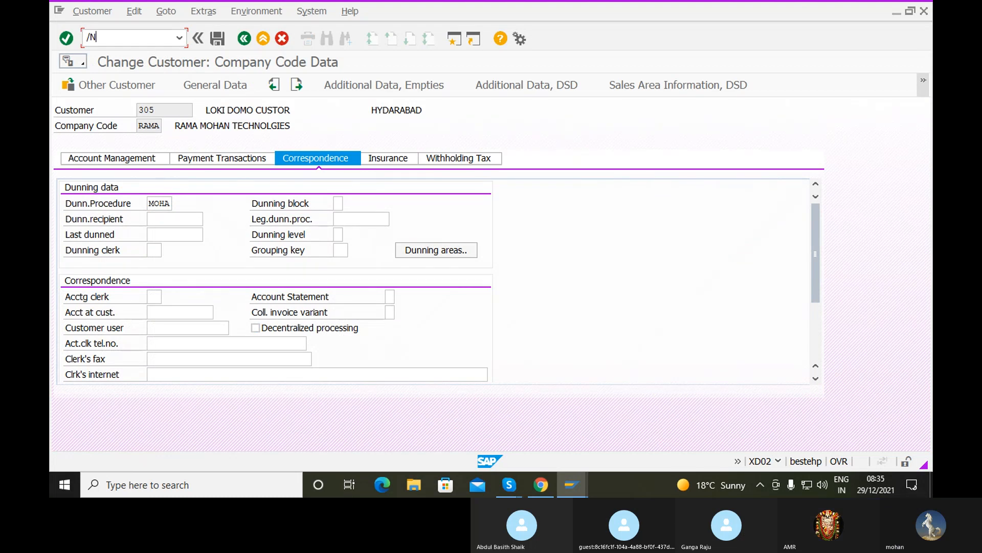
text(F-22)
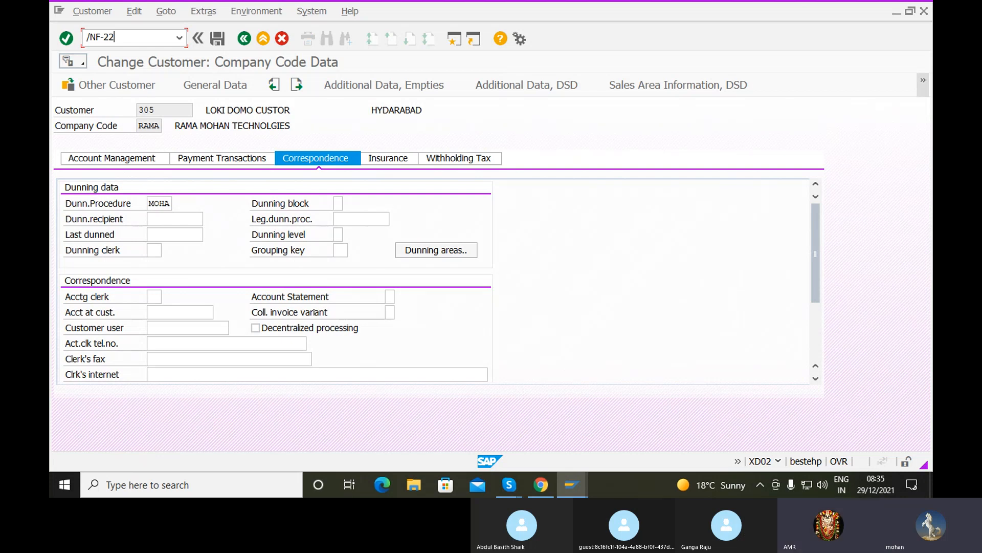
key(Return)
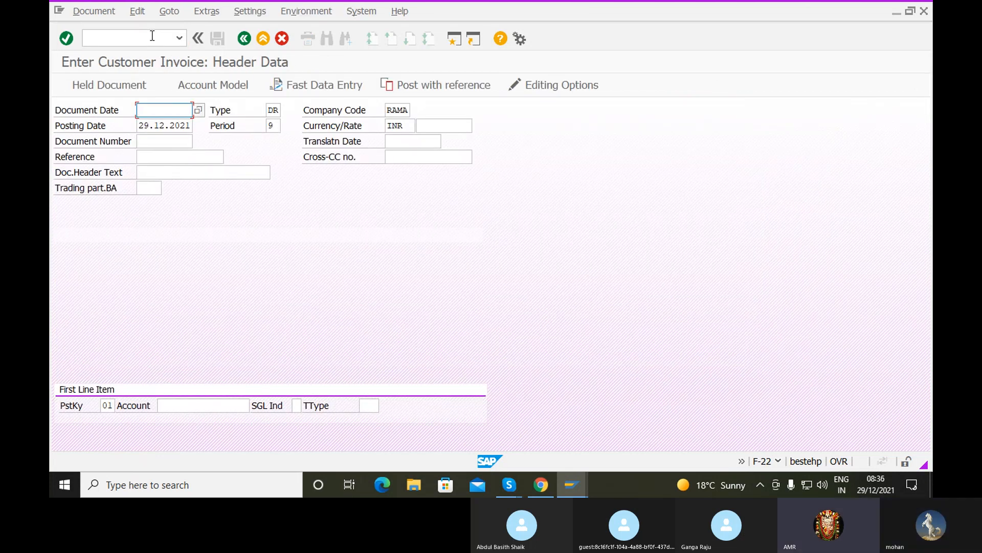
Step: Set the invoice's document date to 29.12.2021 and its reference to REFERENCE1
click(198, 108)
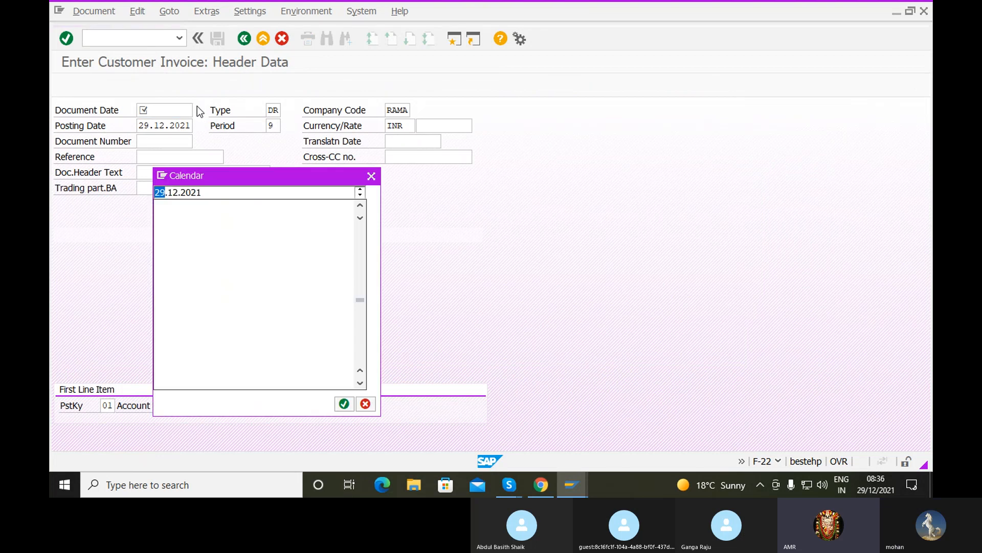
double_click(255, 299)
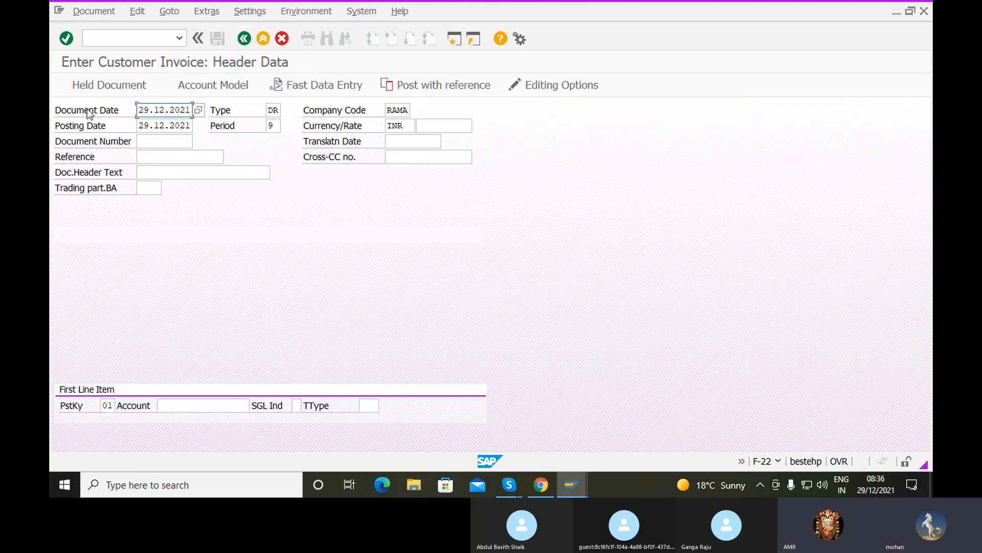
click(154, 158)
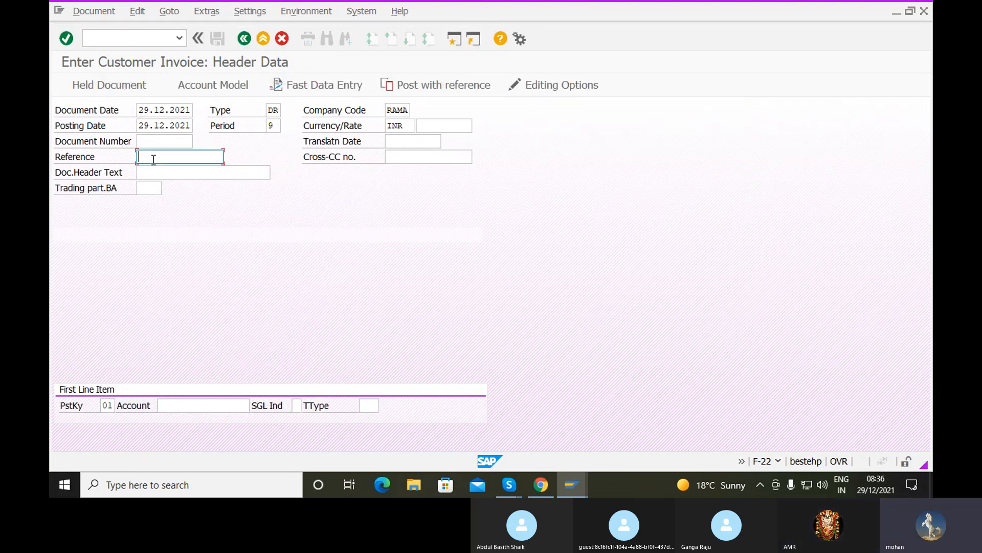
text(R)
click(158, 171)
click(159, 171)
text(D)
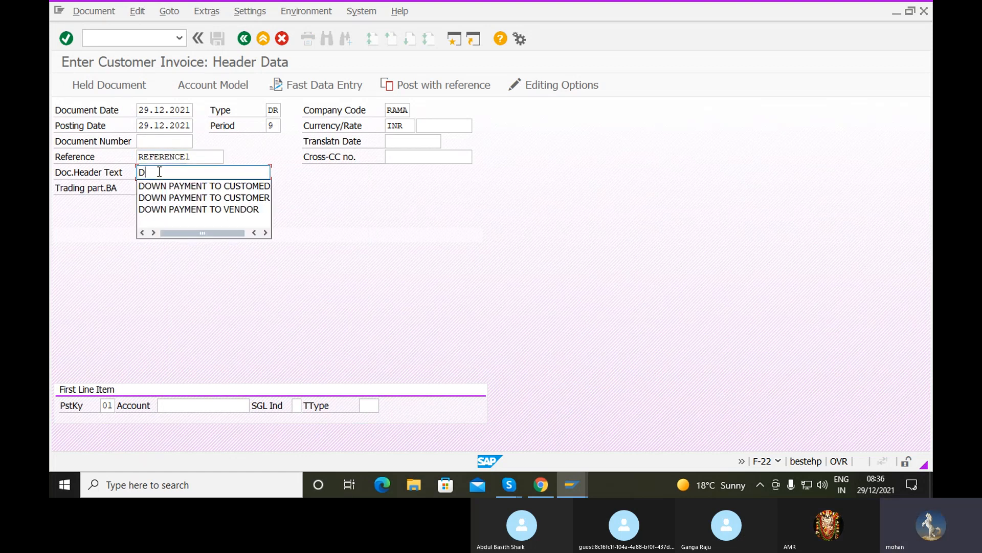
text(UNNIN)
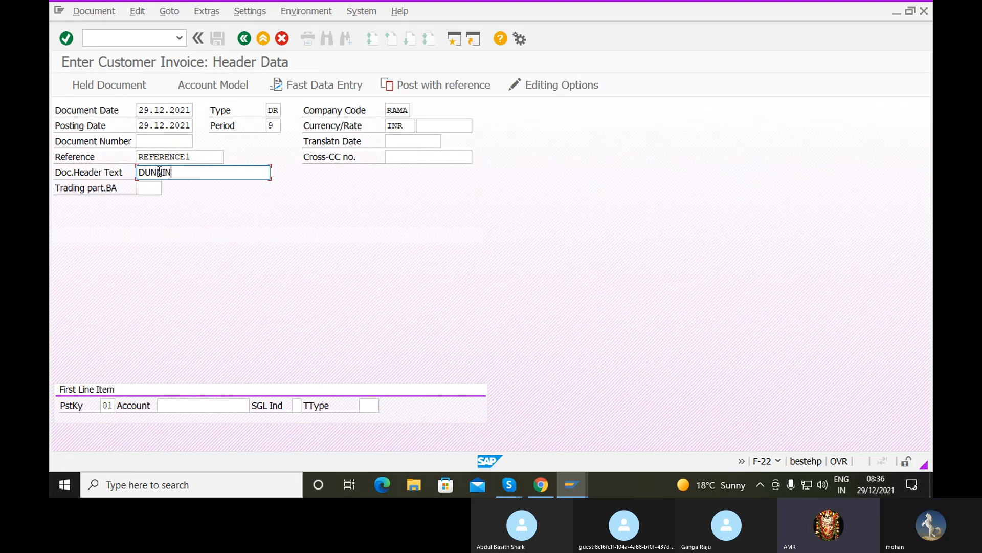
key(BackSpace)
key(BackSpace)
key(BackSpace)
key(BackSpace)
key(BackSpace)
key(BackSpace)
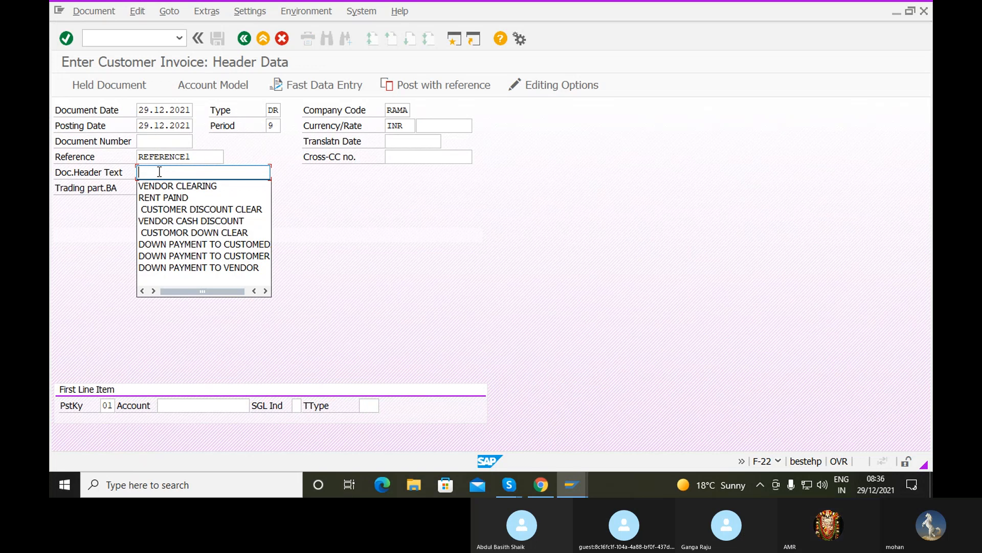
text(I)
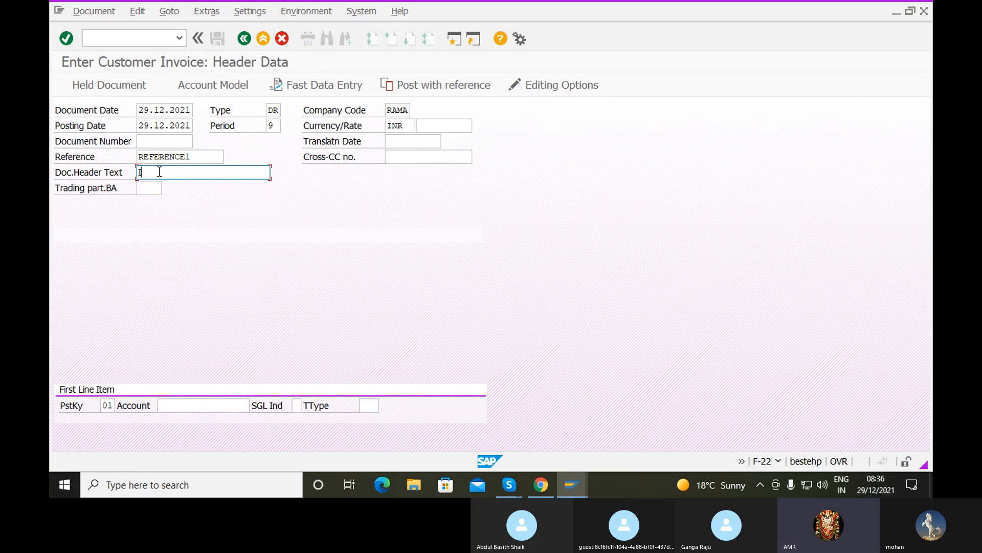
key(BackSpace)
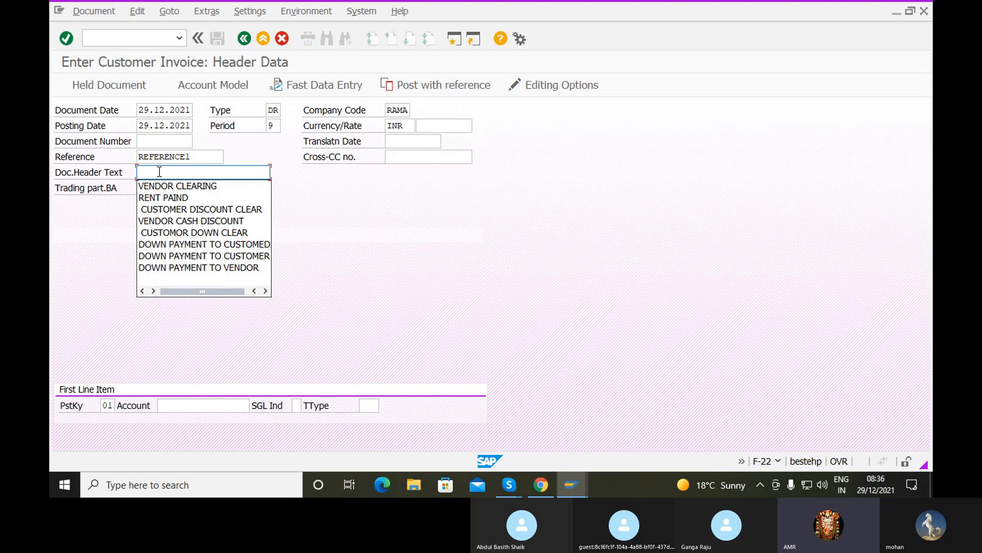
Step: Enter CUSTOMOR INVOICE as the invoice's document header text
text(CUSTOM)
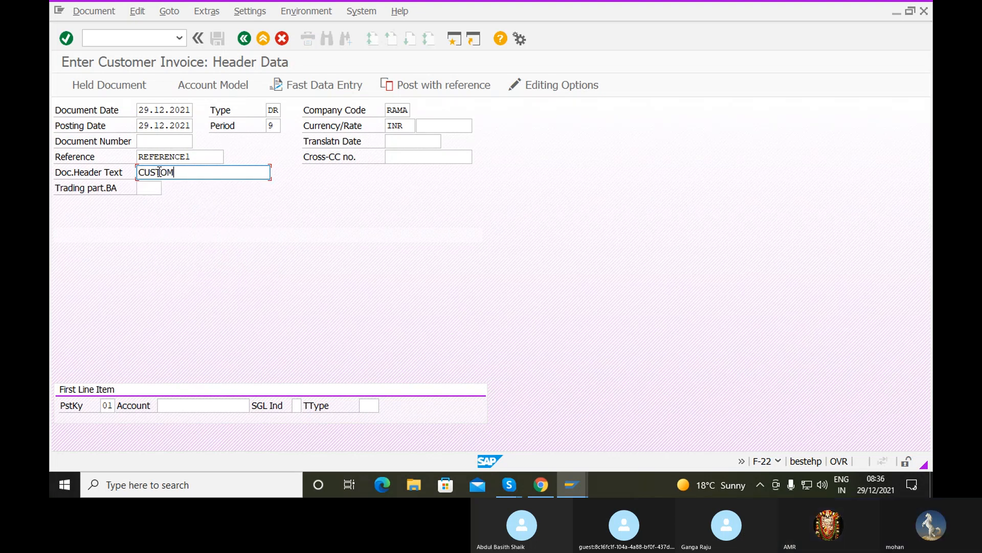
text(OR)
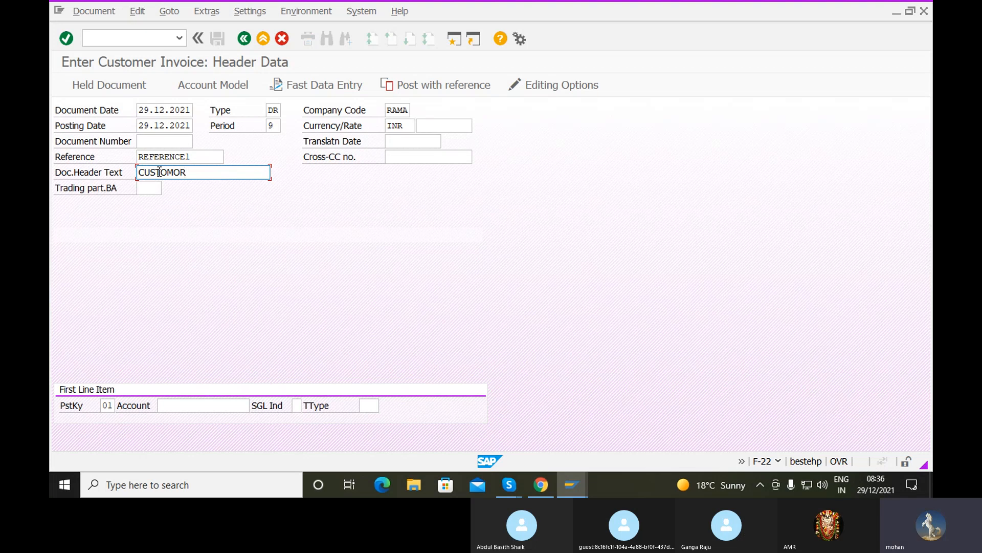
text( IN)
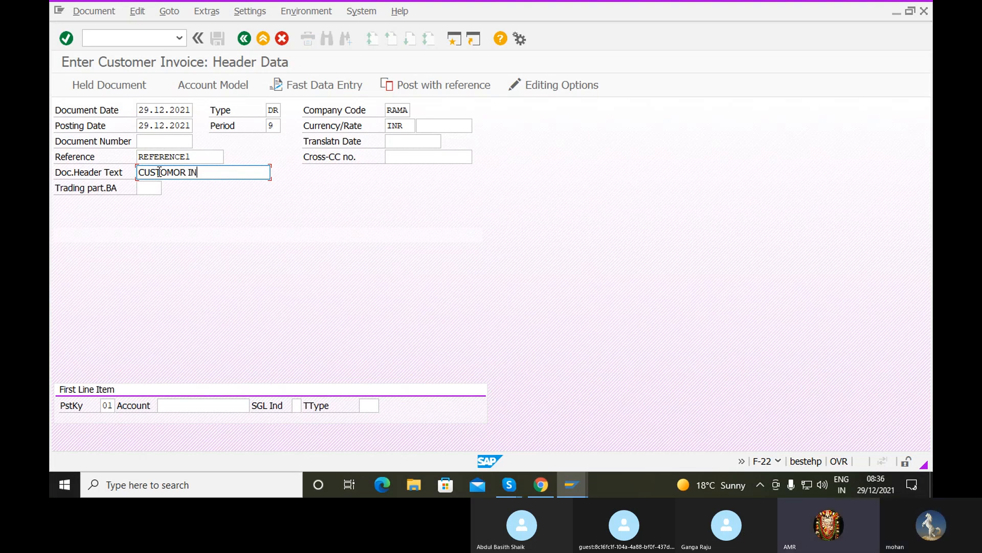
text(VOICE)
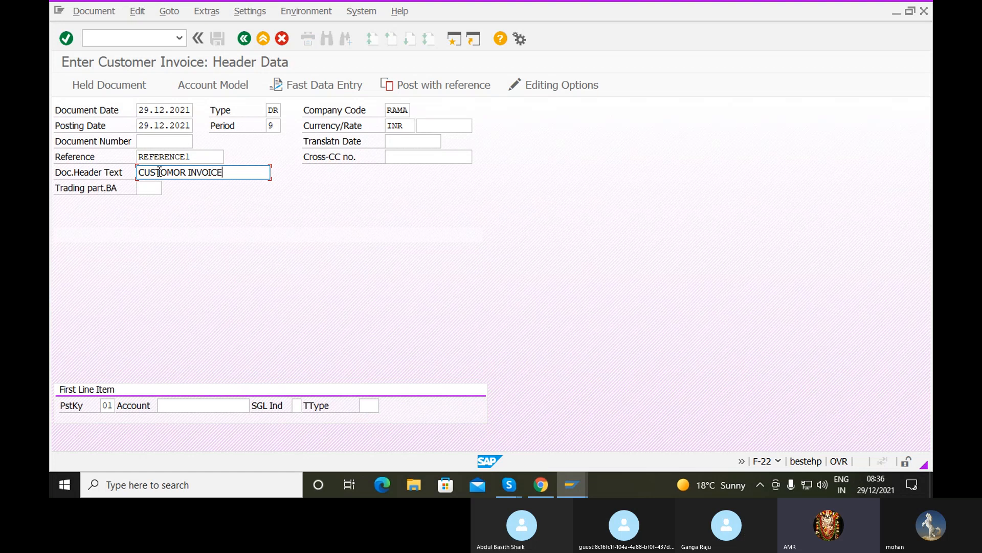
Step: Choose the second listed customer of company code RAMA as the first line item's account and continue to the customer item
click(238, 405)
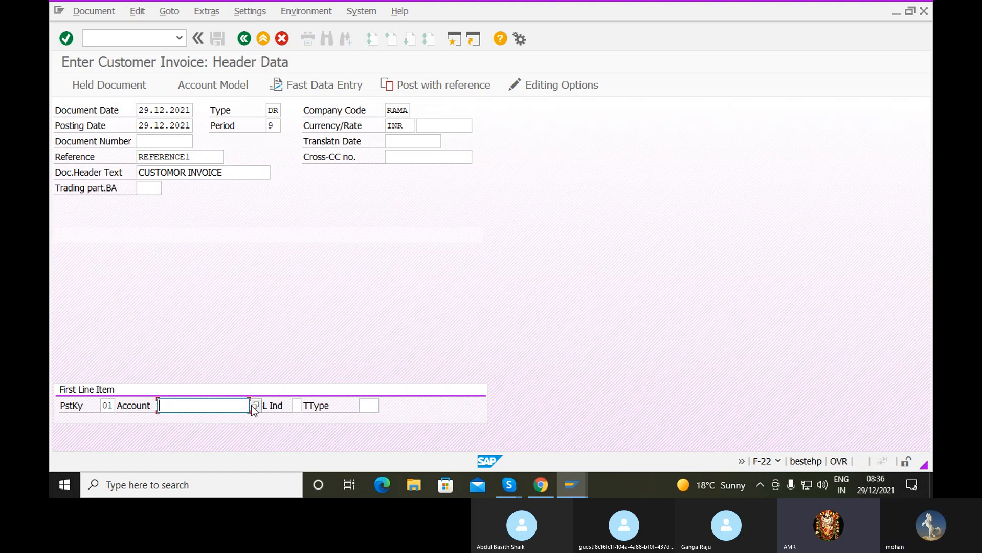
click(254, 405)
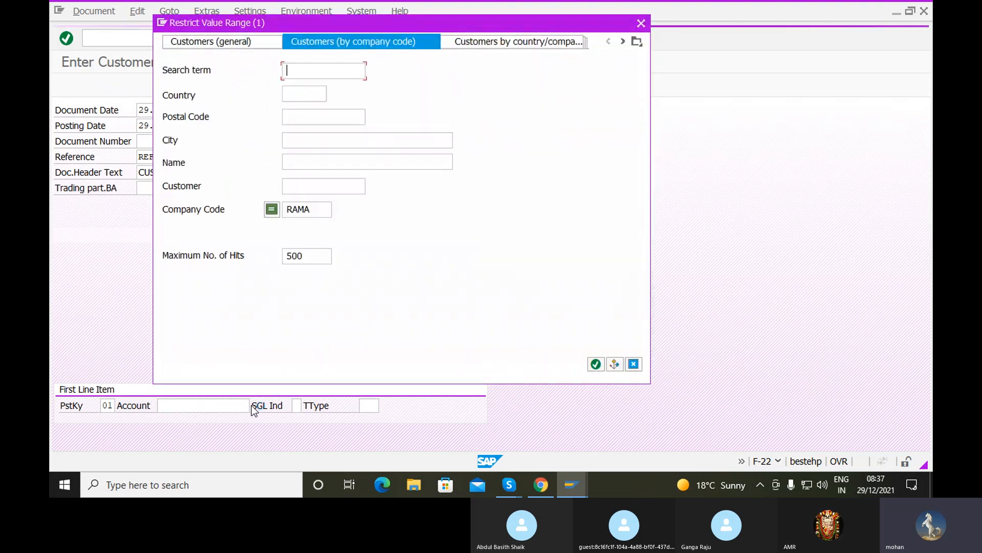
click(596, 364)
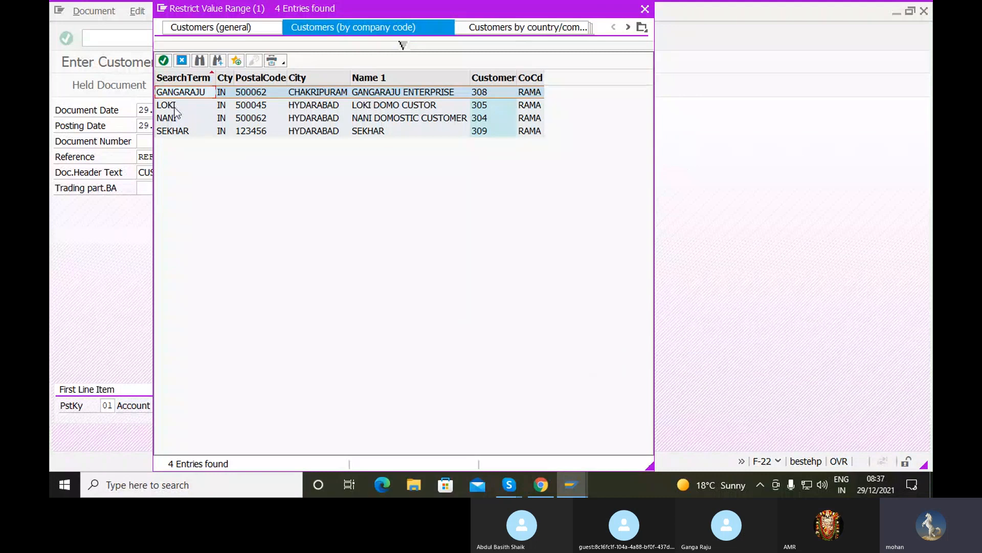
double_click(170, 106)
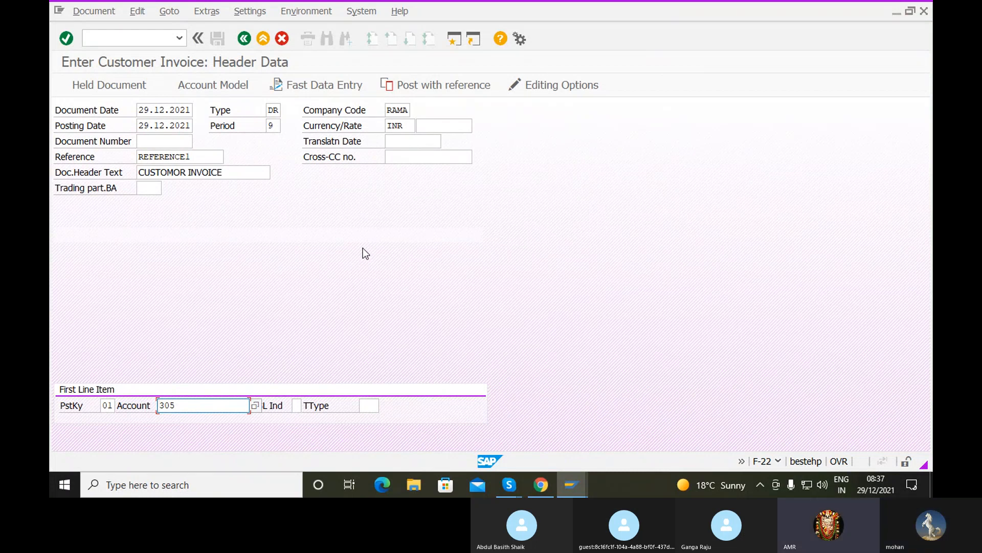
key(Return)
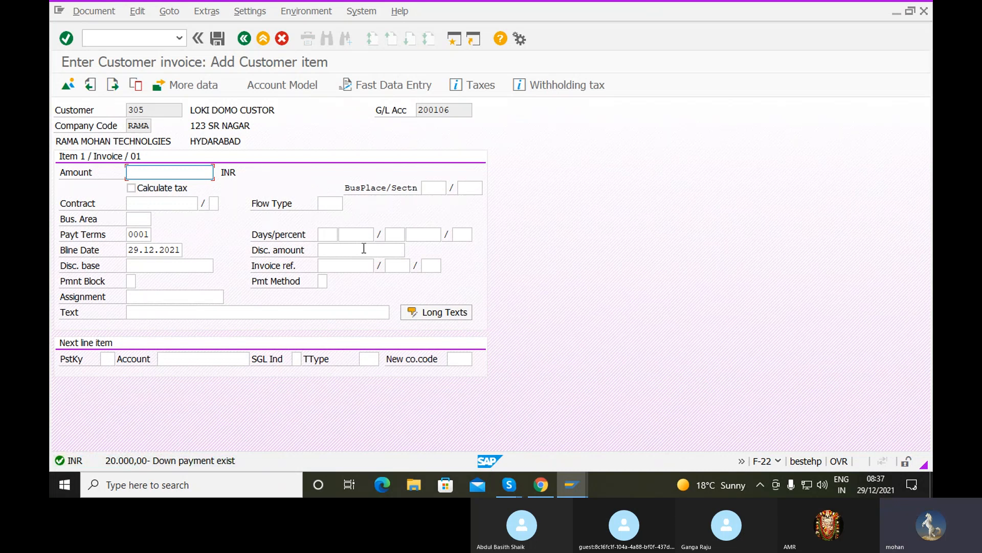
Step: Set the customer item's amount to 100000 INR and its text to CUSTOMOR INVOICE
text(10000)
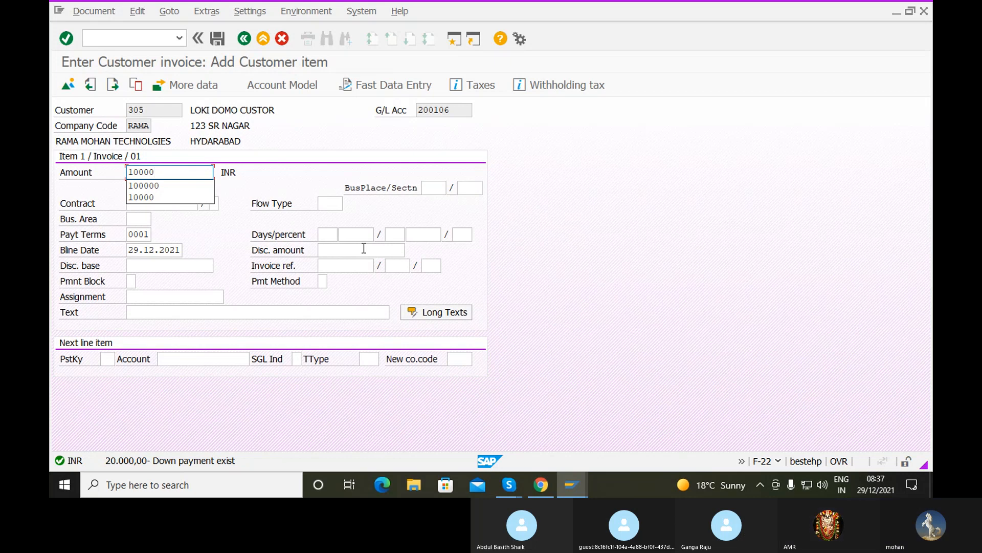
text(0)
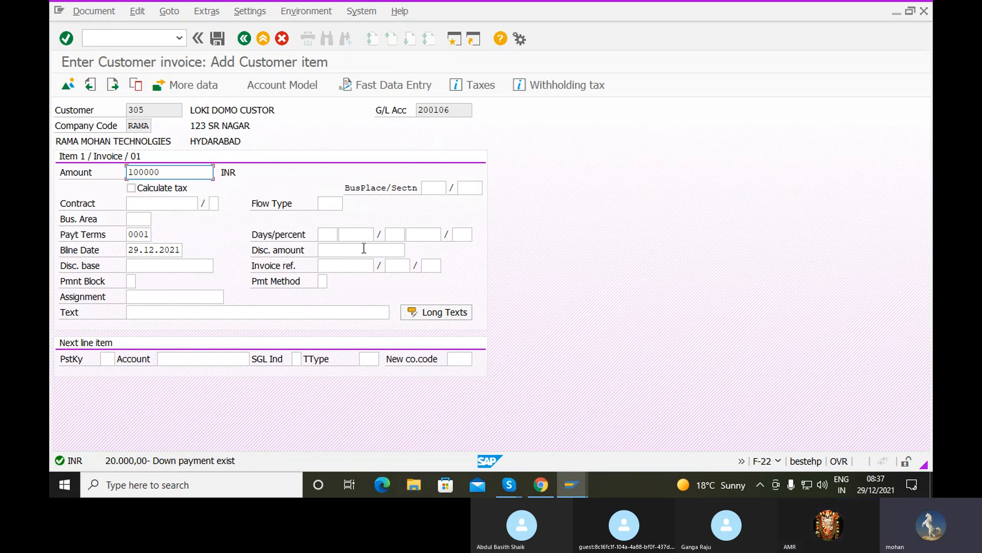
click(221, 309)
text(C)
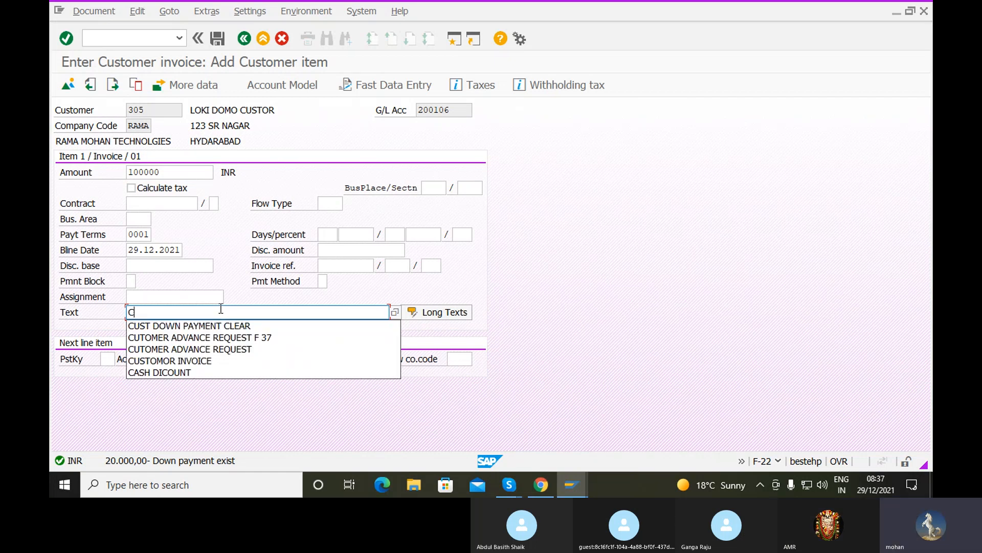
click(215, 361)
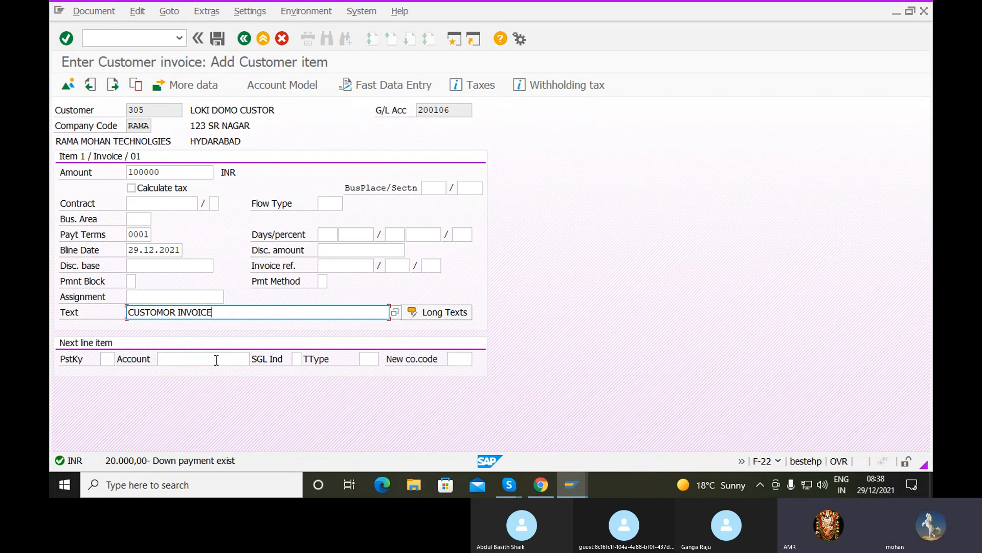
Step: Set the next line item's posting key to 50 for a credit entry
click(104, 358)
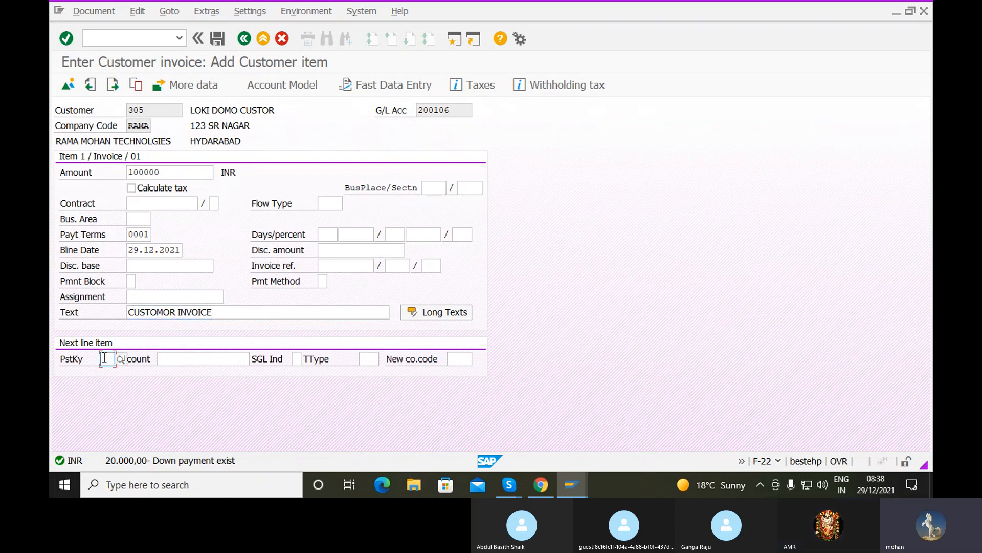
text(40)
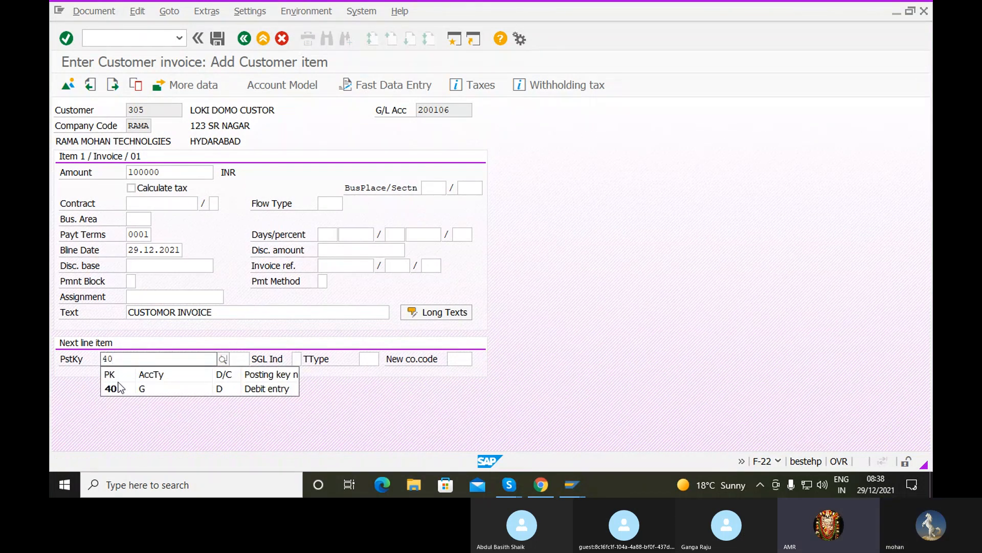
key(BackSpace)
key(BackSpace)
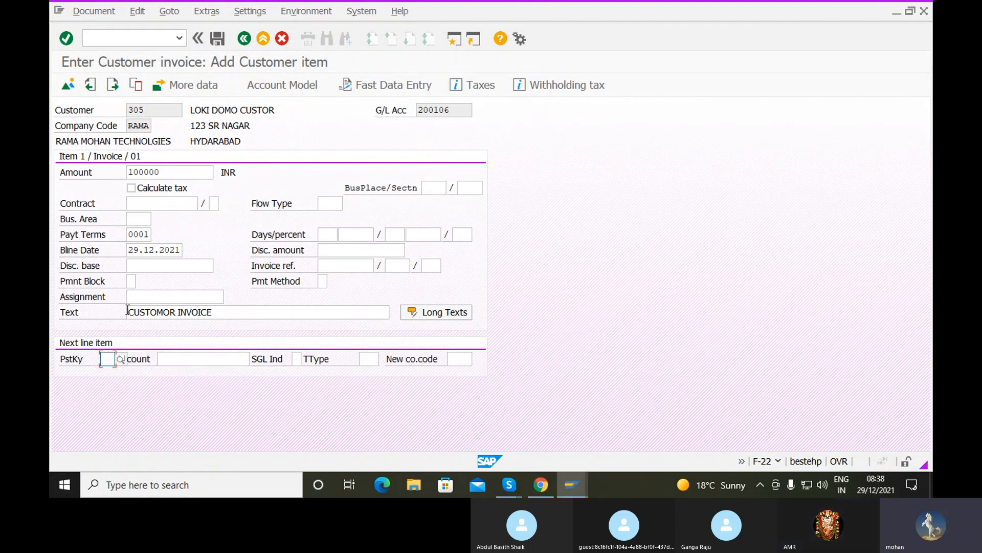
text(50)
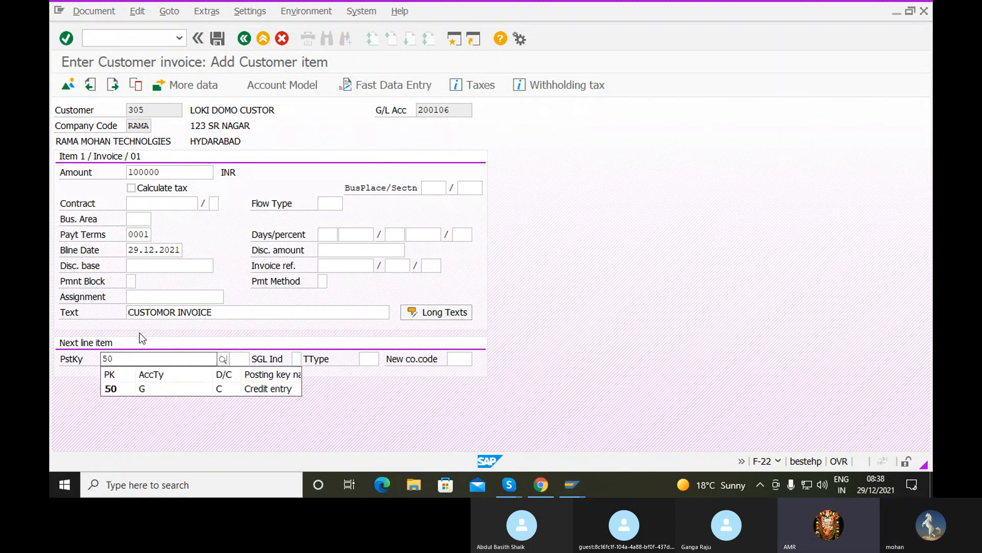
click(177, 387)
Step: Choose G/L account 300003 SALES ACCOUNT from chart of accounts ROCA for the credit line and continue to its item
click(192, 358)
click(255, 358)
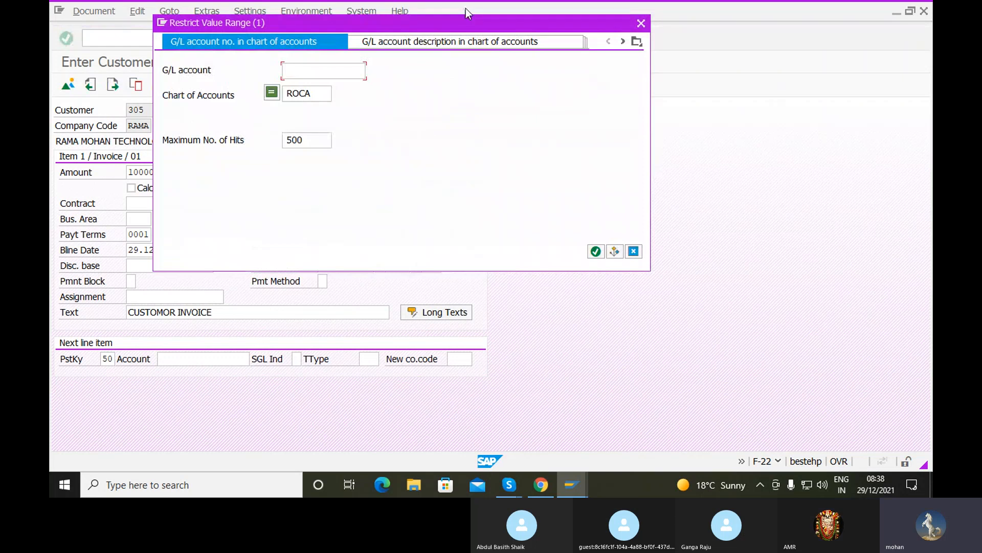
click(595, 251)
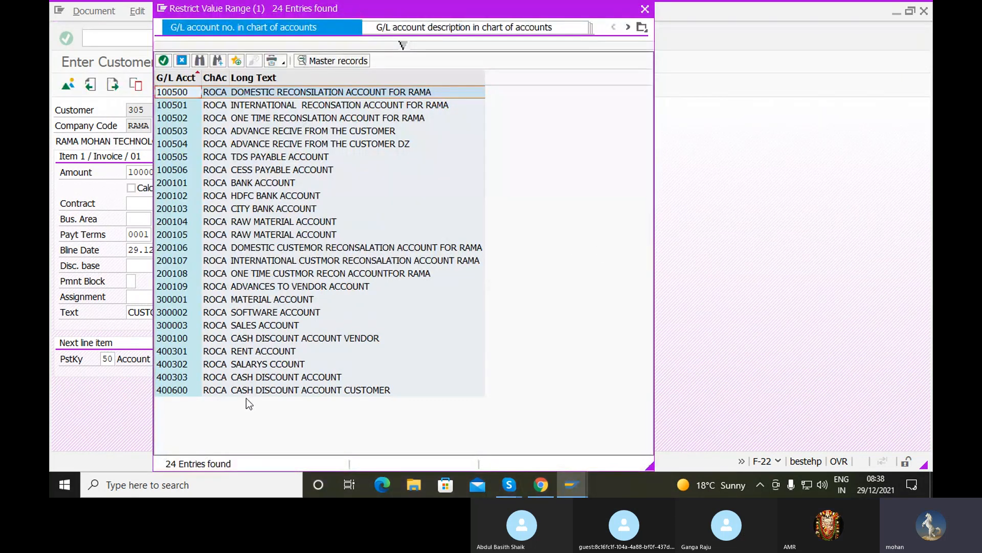
double_click(240, 325)
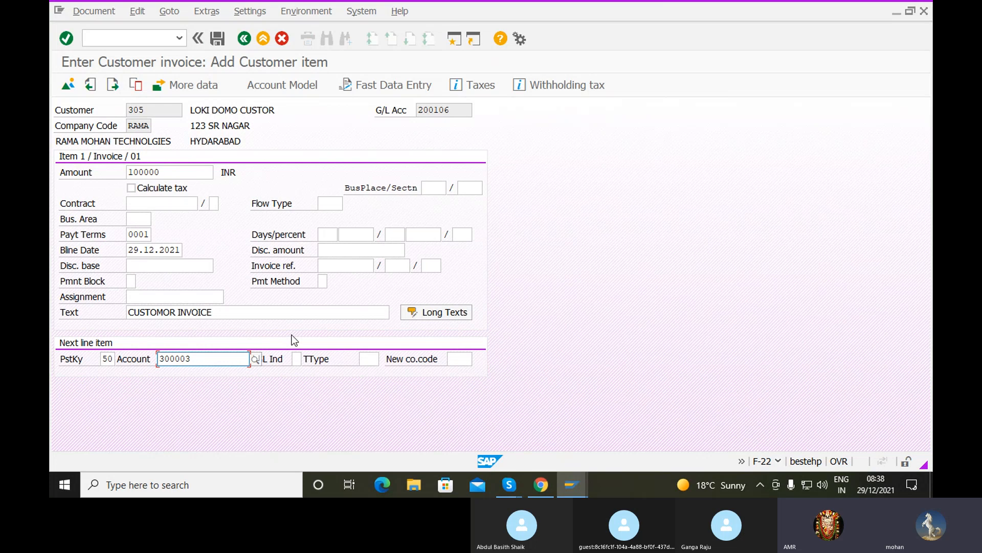
key(Return)
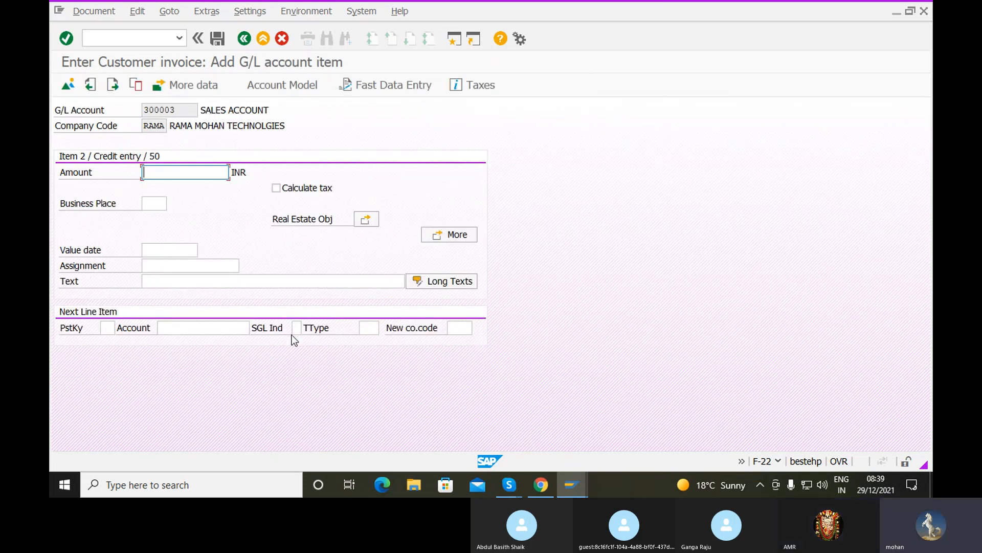
Step: Fill the sales account item's amount with * and its text with +
text(*)
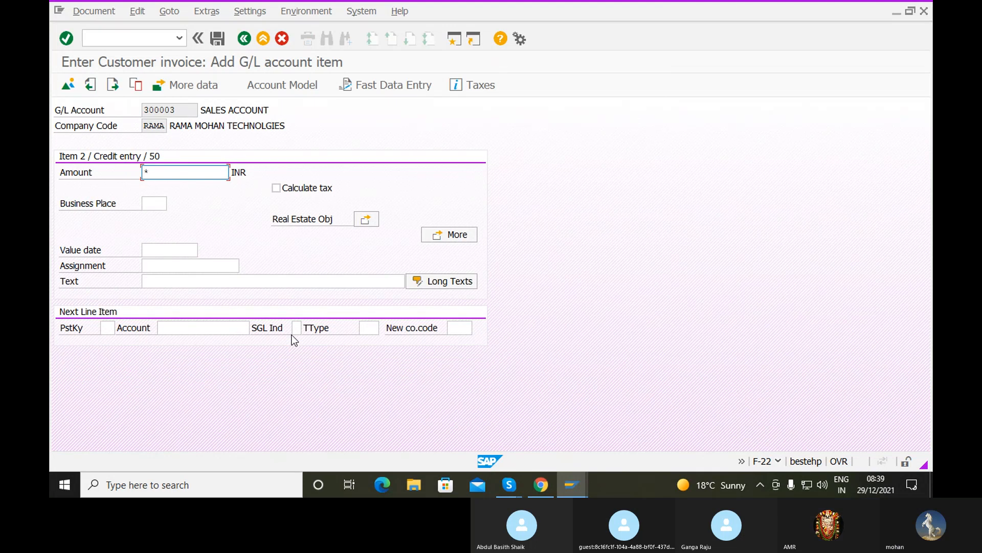
click(280, 283)
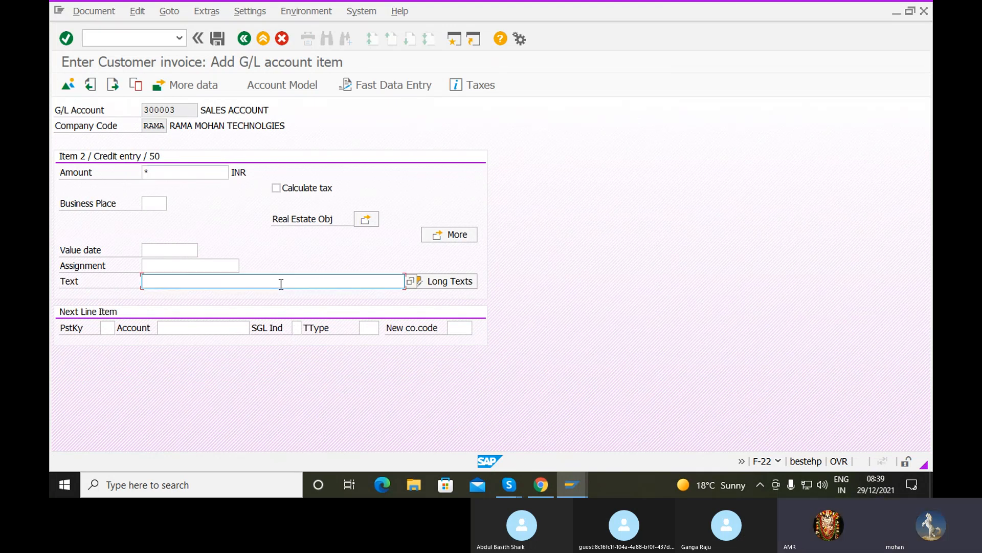
text(+)
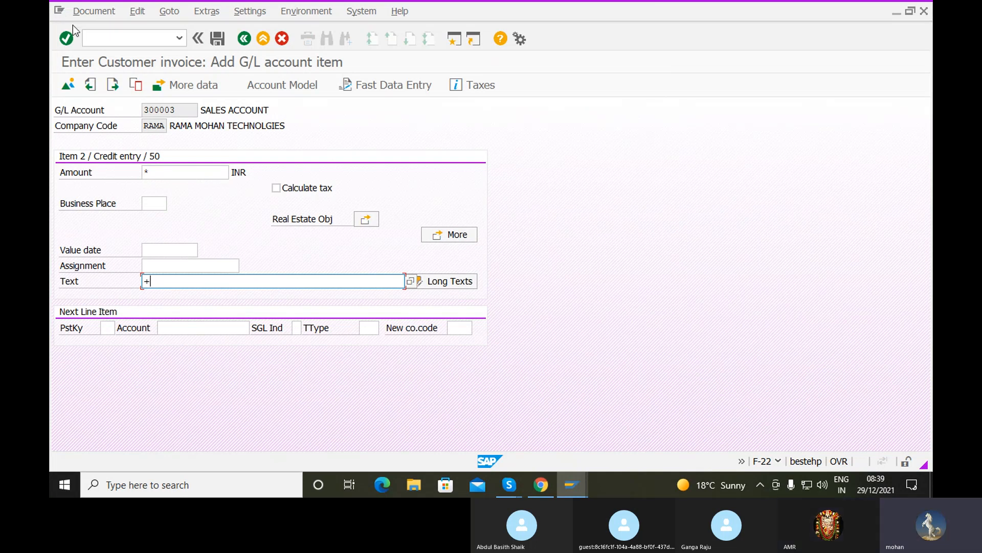
Step: Simulate the customer invoice and post it
click(83, 12)
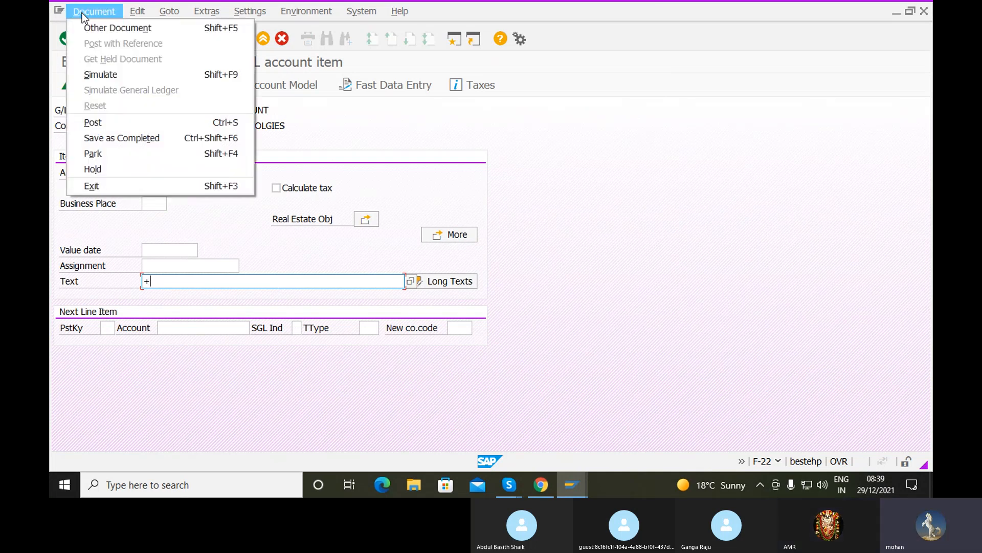
click(95, 76)
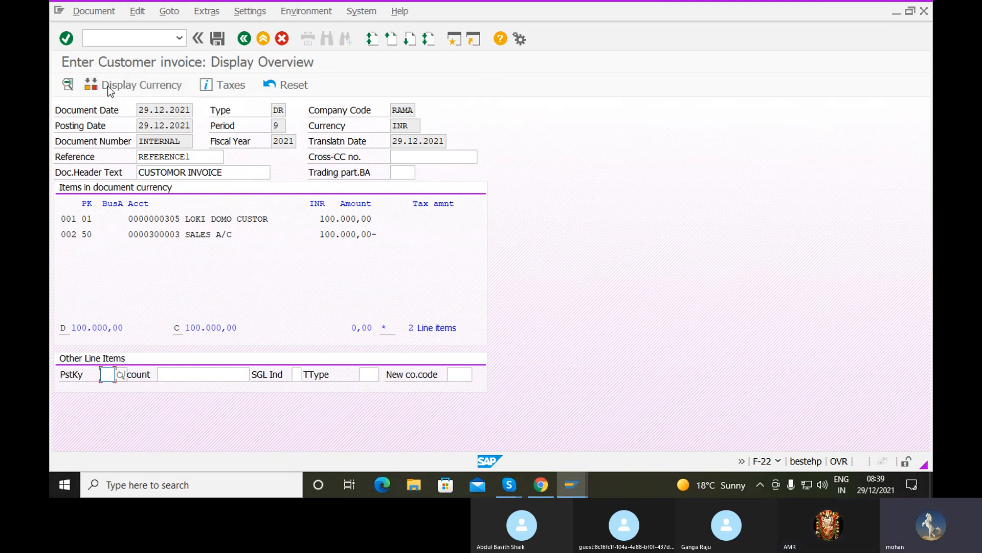
click(215, 40)
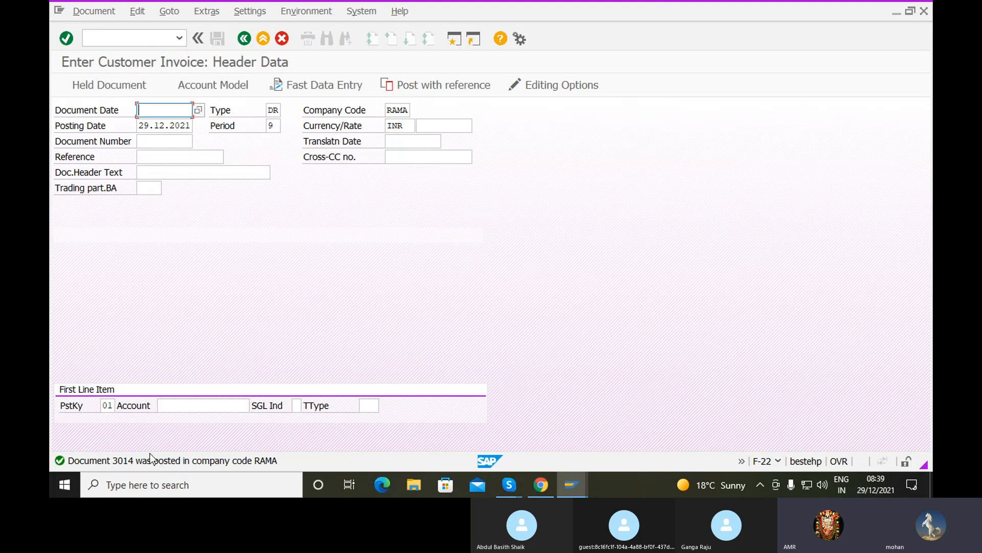
Step: Try to open transaction SPRO from the customer invoice header screen
click(94, 38)
text(/)
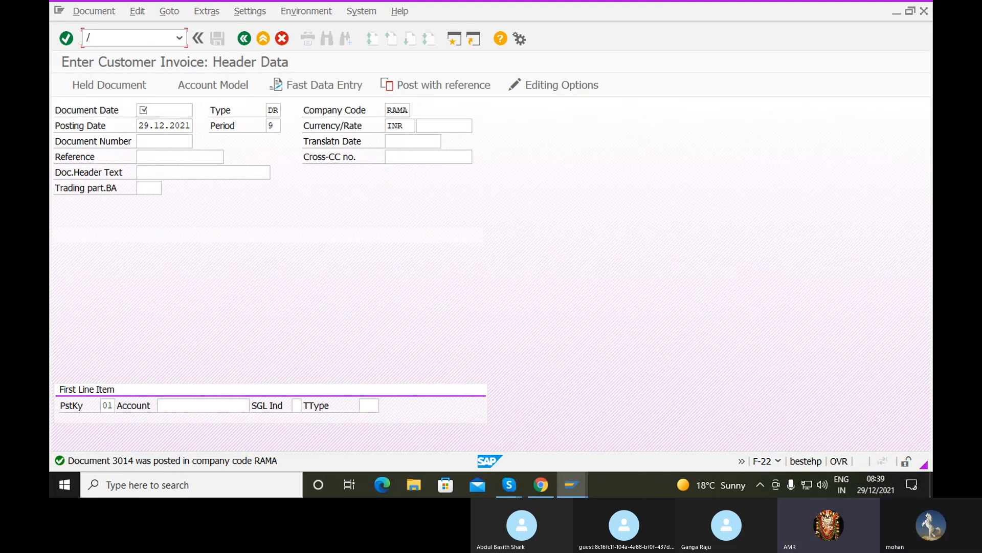
text(N)
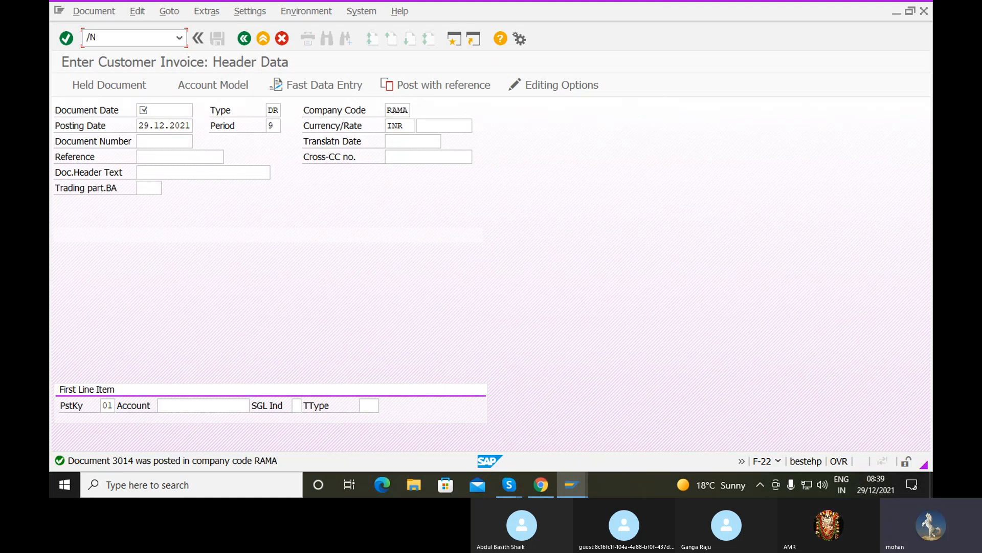
text(F)
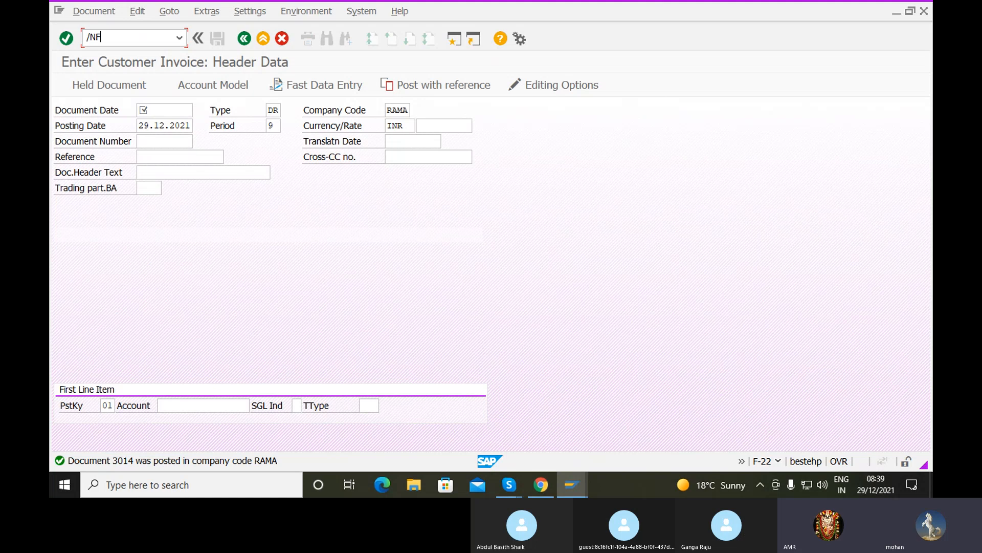
key(BackSpace)
key(BackSpace)
key(BackSpace)
text(SPRO)
key(Return)
text(/)
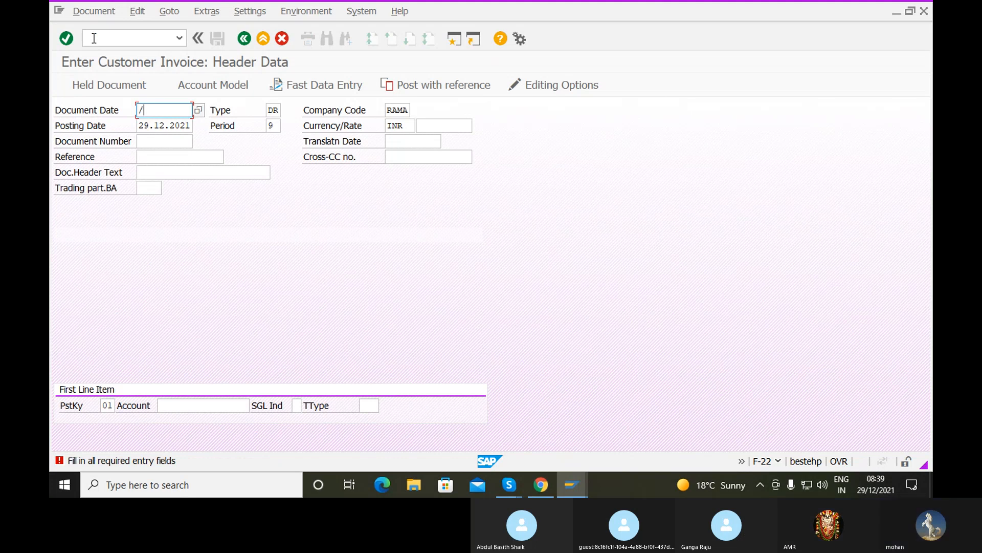
key(BackSpace)
Step: Switch to transaction SPRO with /NSPRO and display the SAP Reference IMG
click(94, 38)
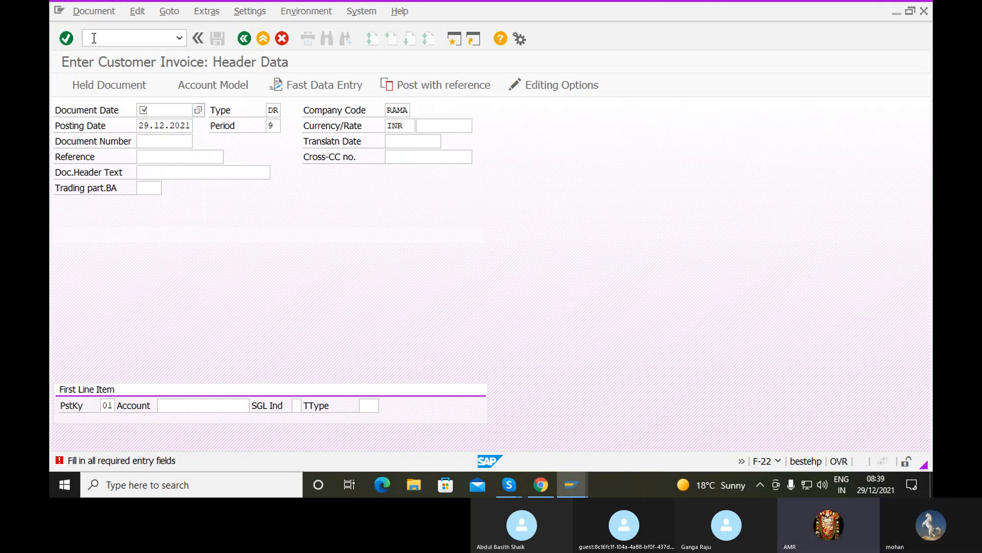
text(/NSP)
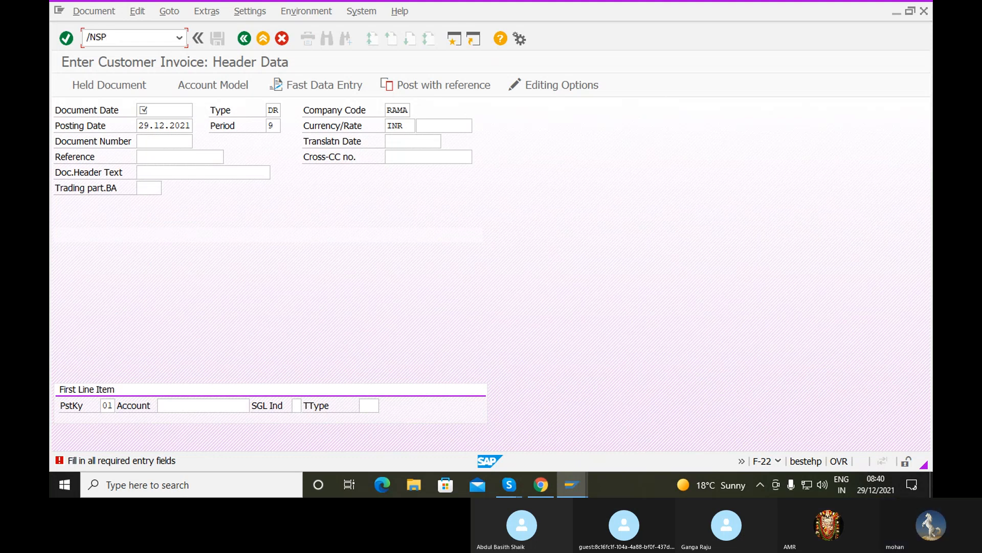
text(RO)
key(Return)
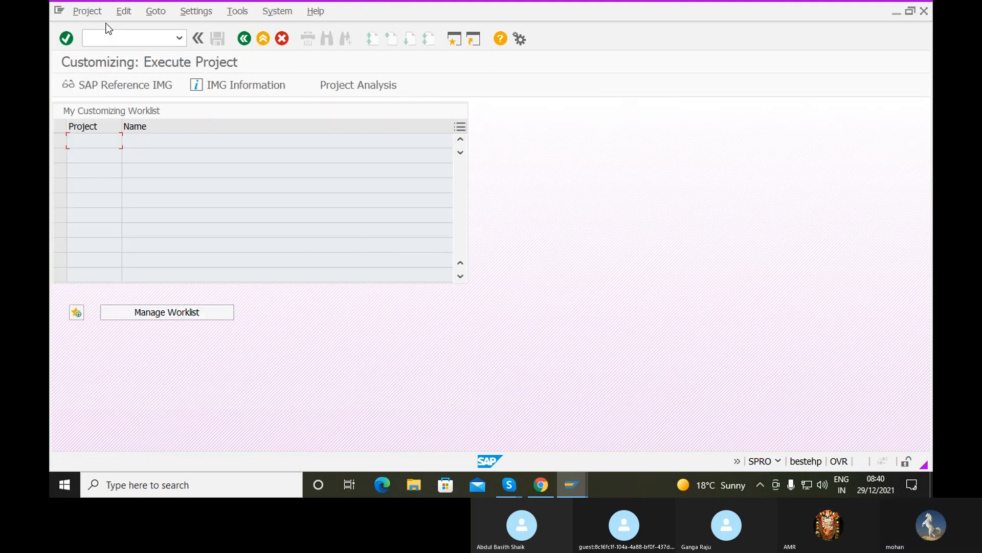
click(134, 89)
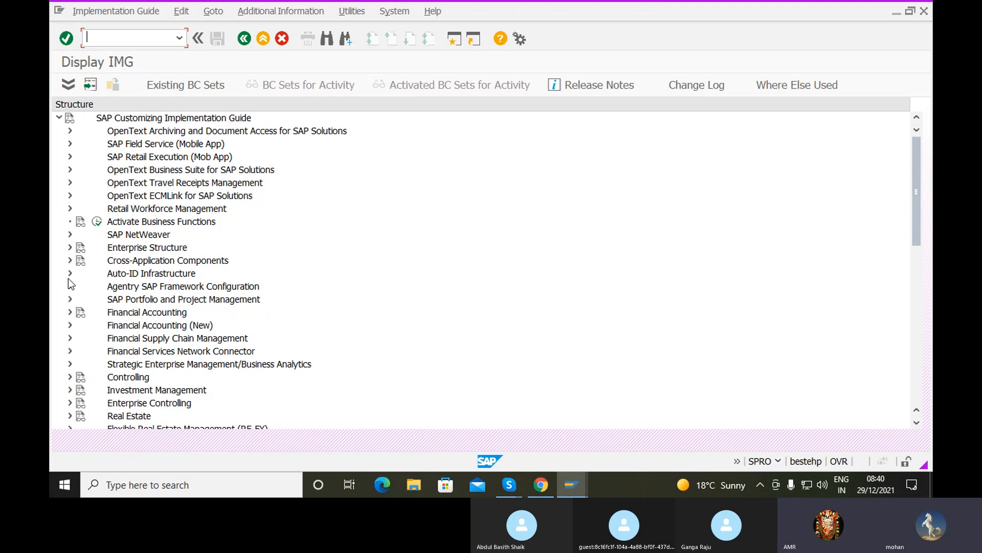
Step: Examine the IMG nodes under Financial Accounting (New) and Financial Accounting, including General Ledger Accounting and Accounts Receivable and Accounts Payable
click(70, 326)
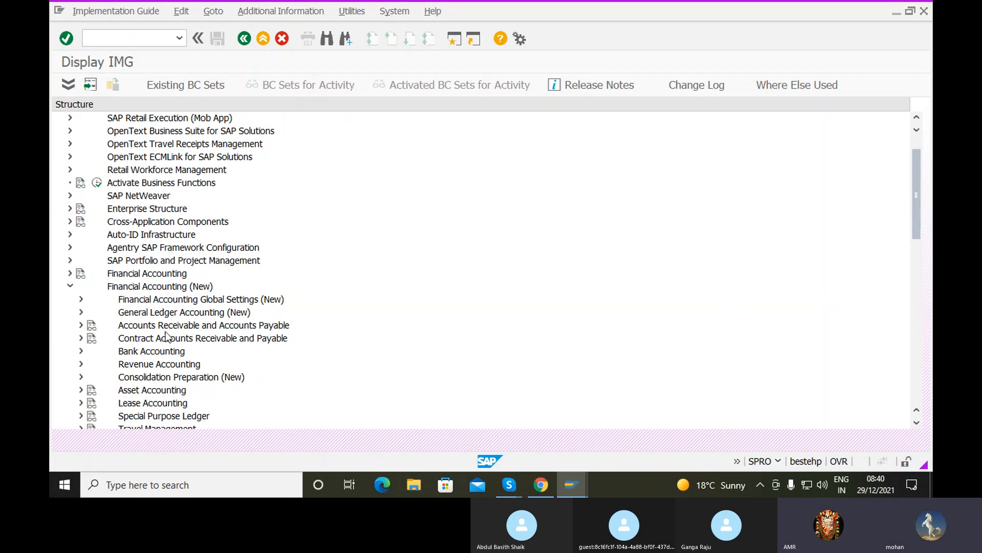
click(71, 272)
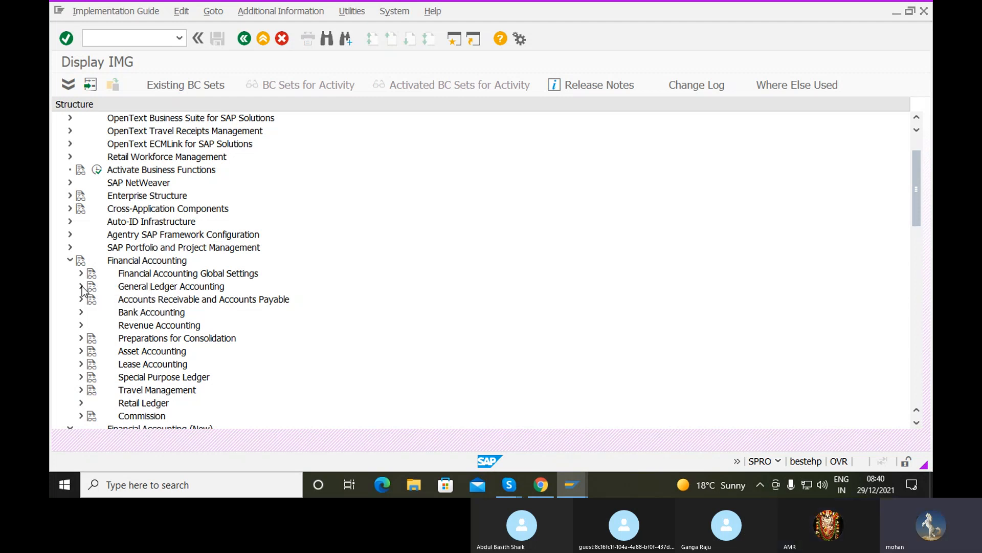
click(80, 286)
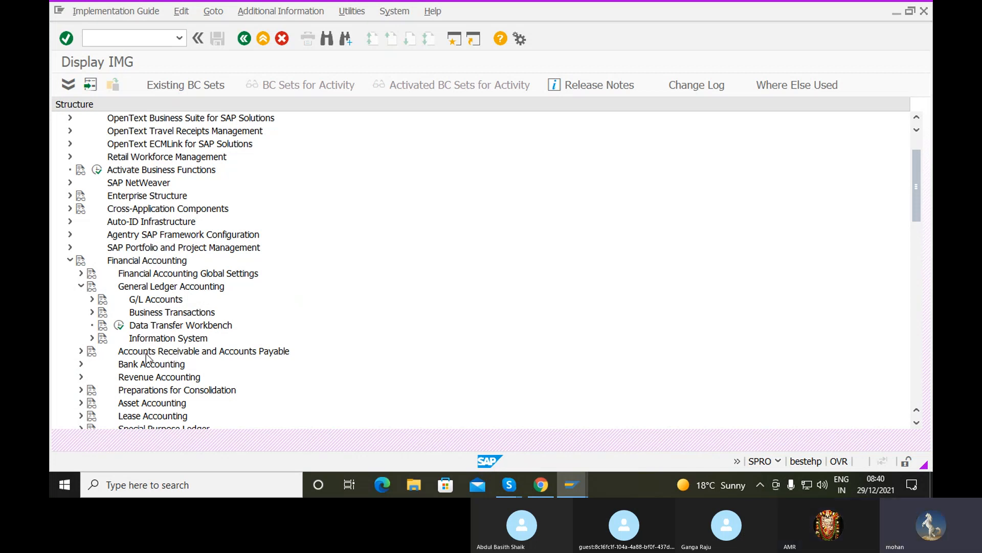
click(81, 352)
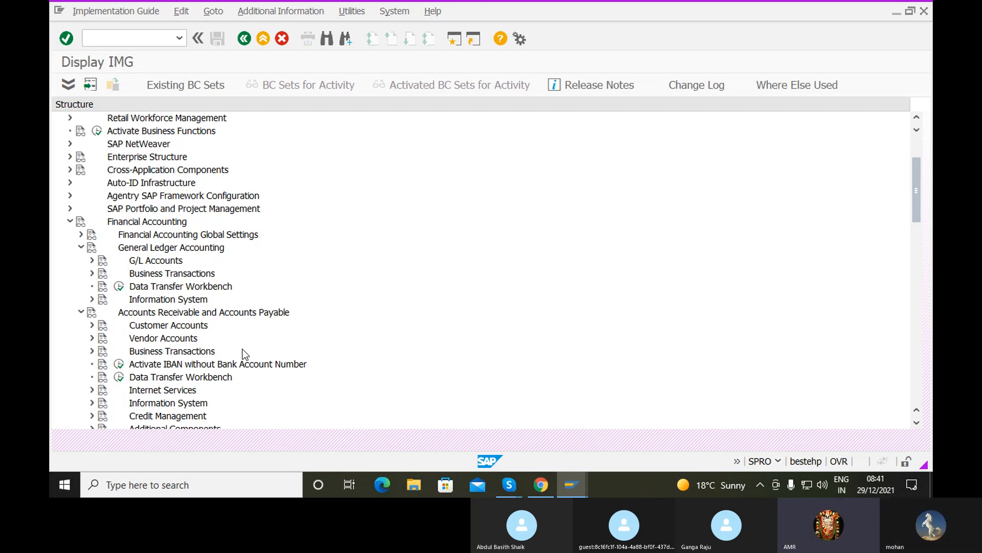
Step: Return to the SAP Easy Access screen with /n and open the Dunning transaction F150
click(179, 37)
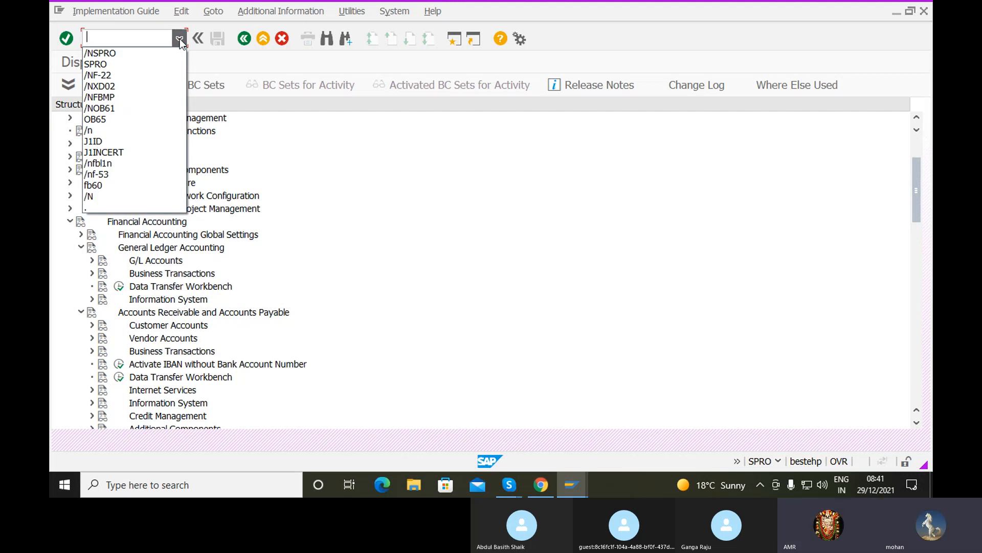
click(129, 131)
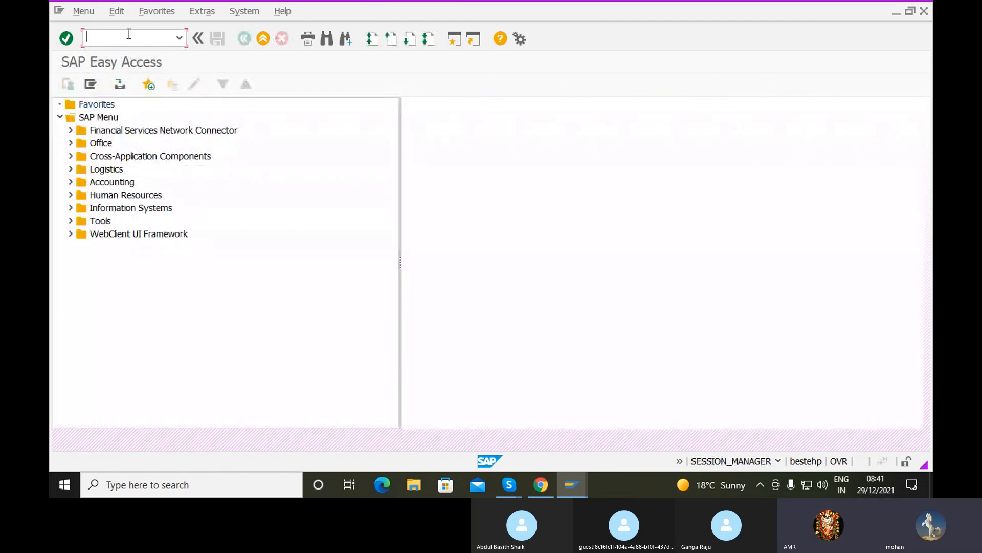
text(FB150)
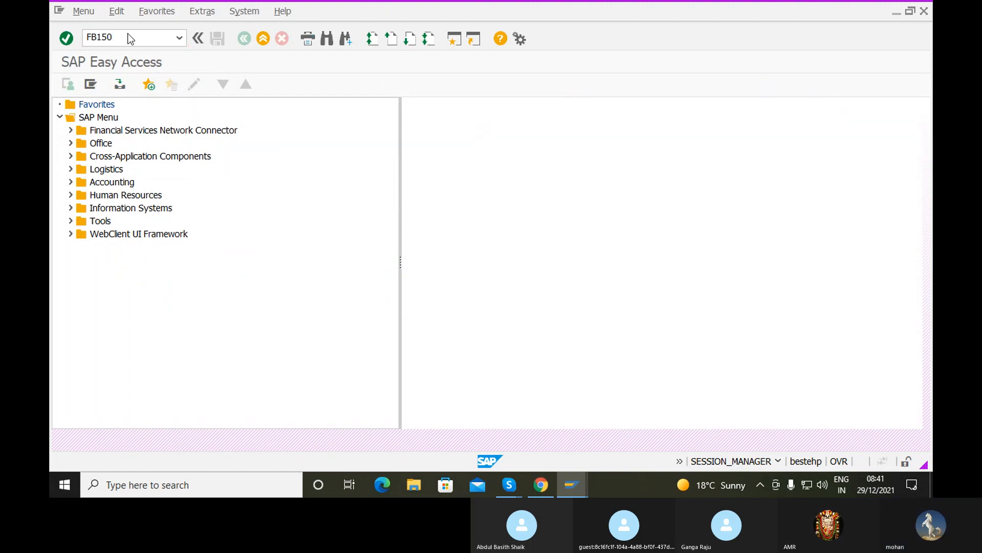
key(Return)
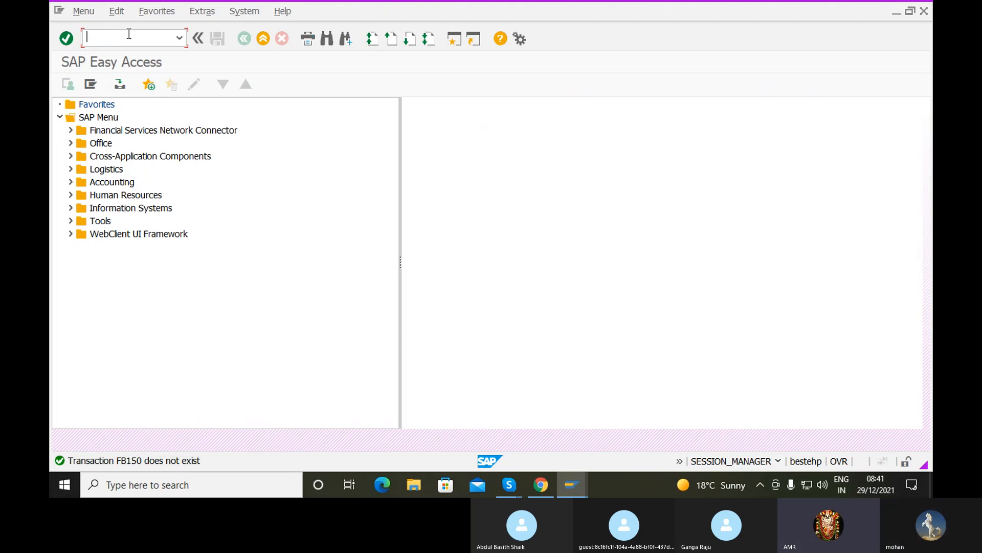
text(F150)
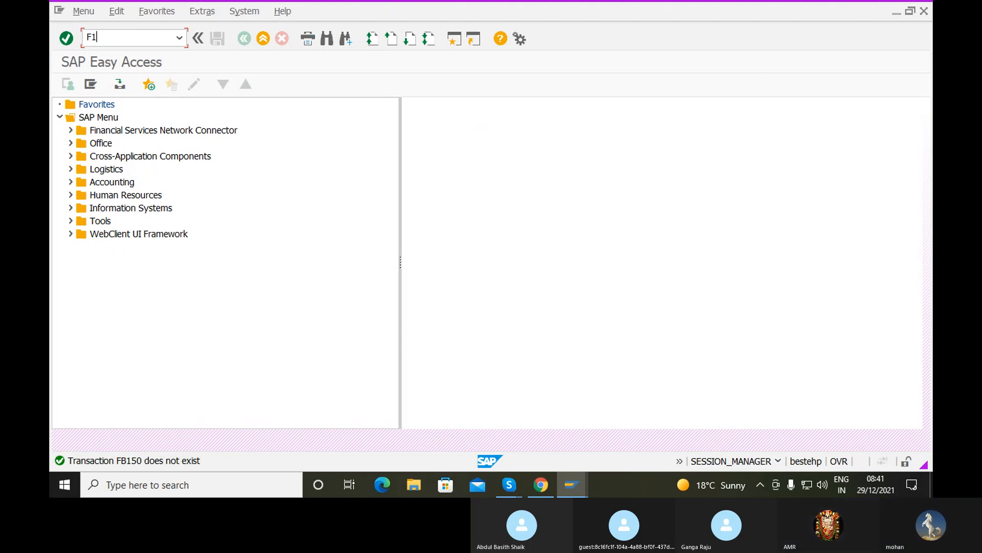
key(Return)
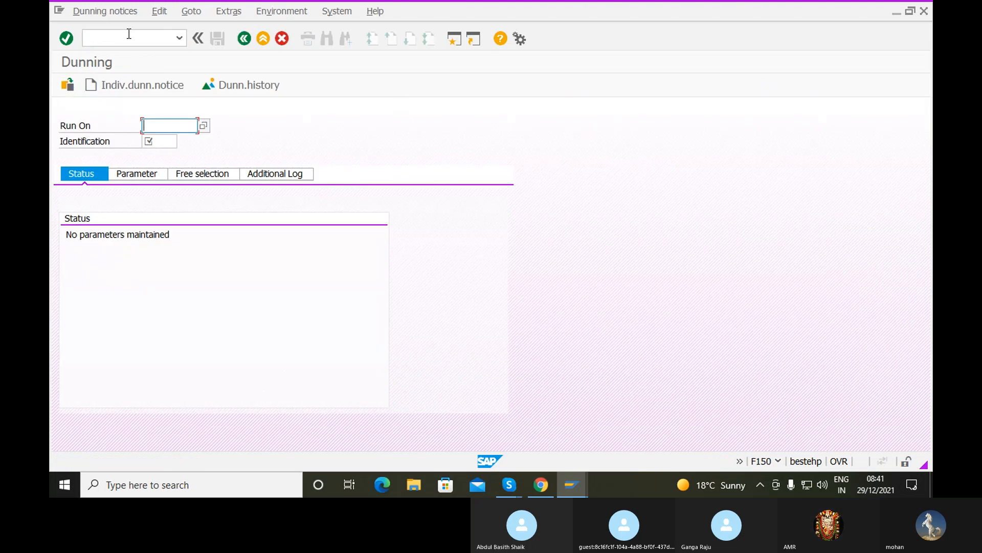
Step: Look through the list of existing dunning runs with their dates, IDs and statuses, and close it without choosing one
click(204, 126)
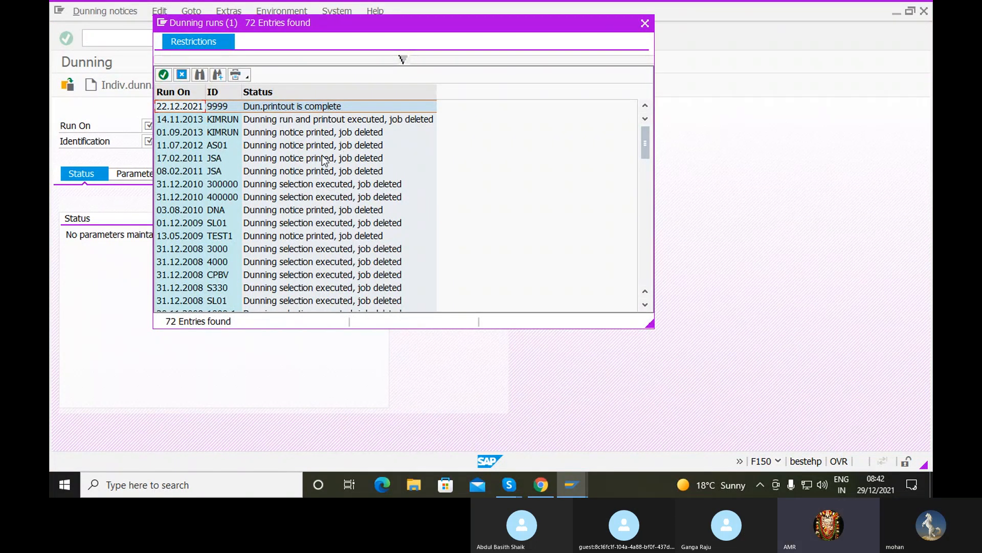
scroll(278, 212, down, 8)
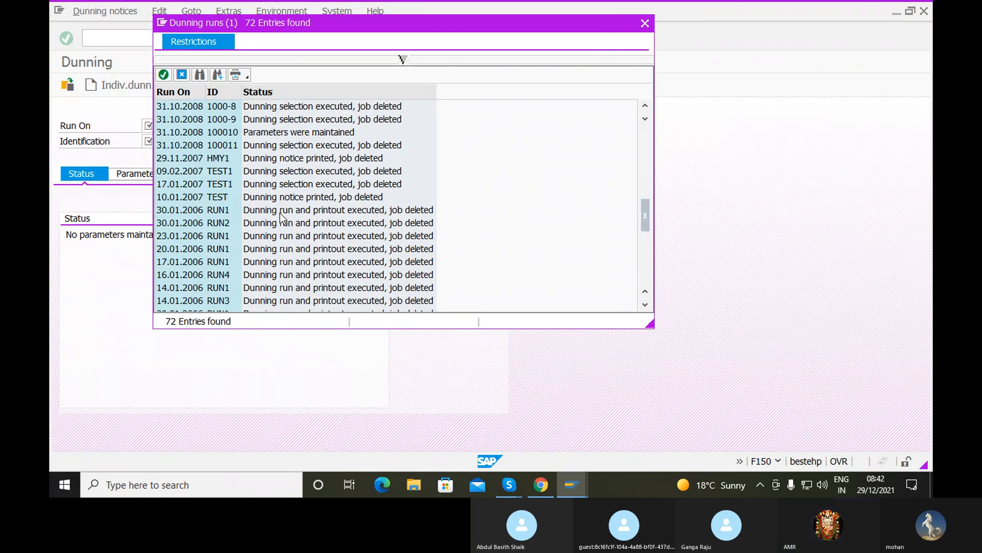
scroll(280, 213, down, 8)
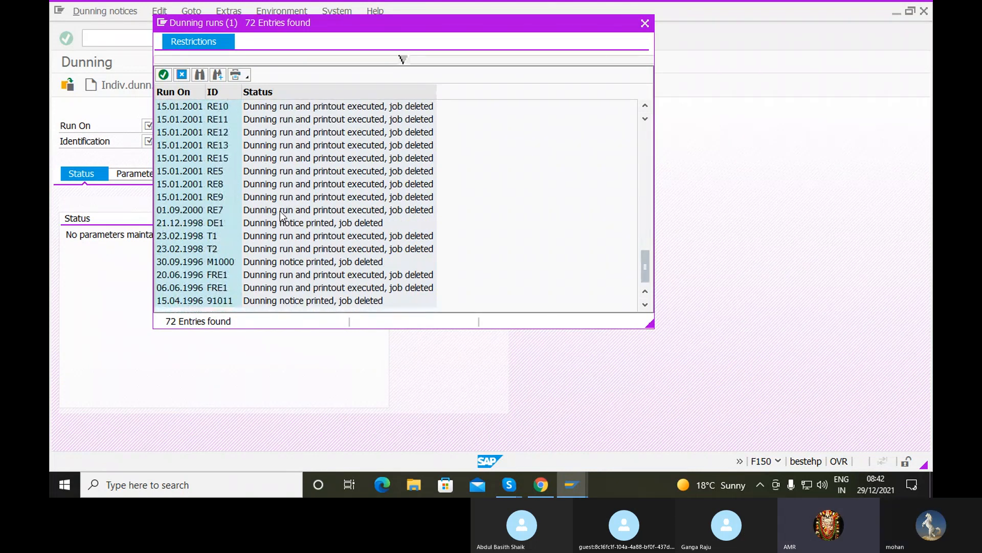
scroll(280, 215, up, 9)
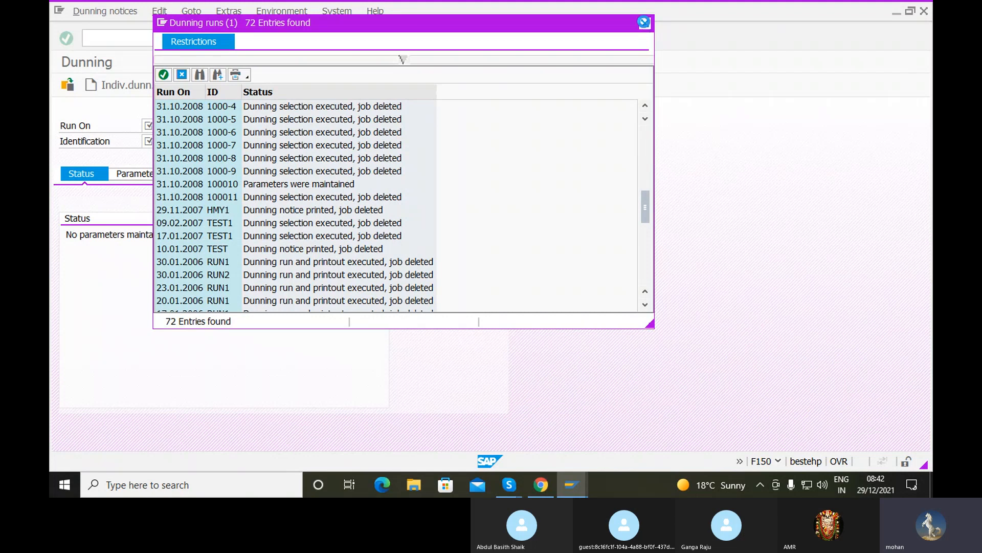
click(645, 23)
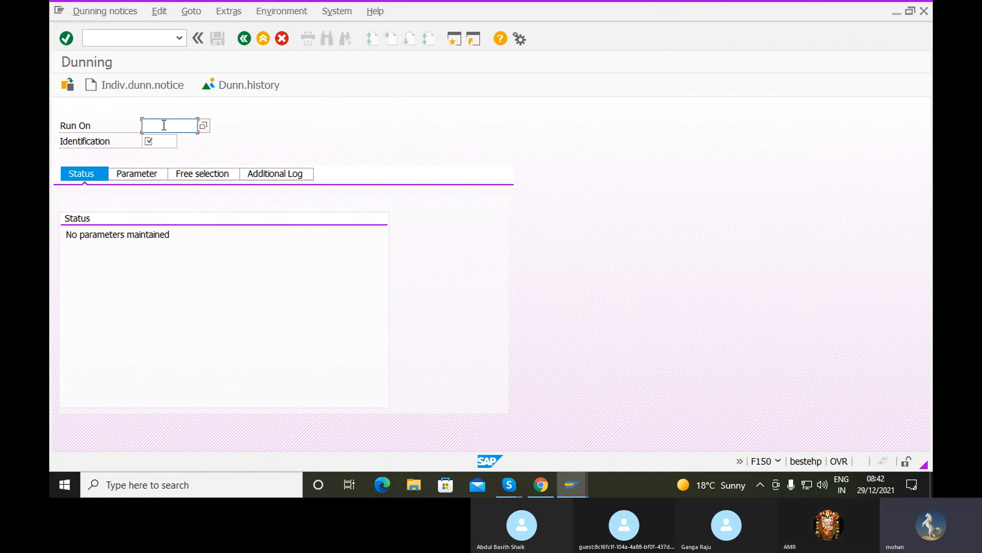
Step: Identify the new dunning run with run date 11.01.2022 and identification DUN1
text(11)
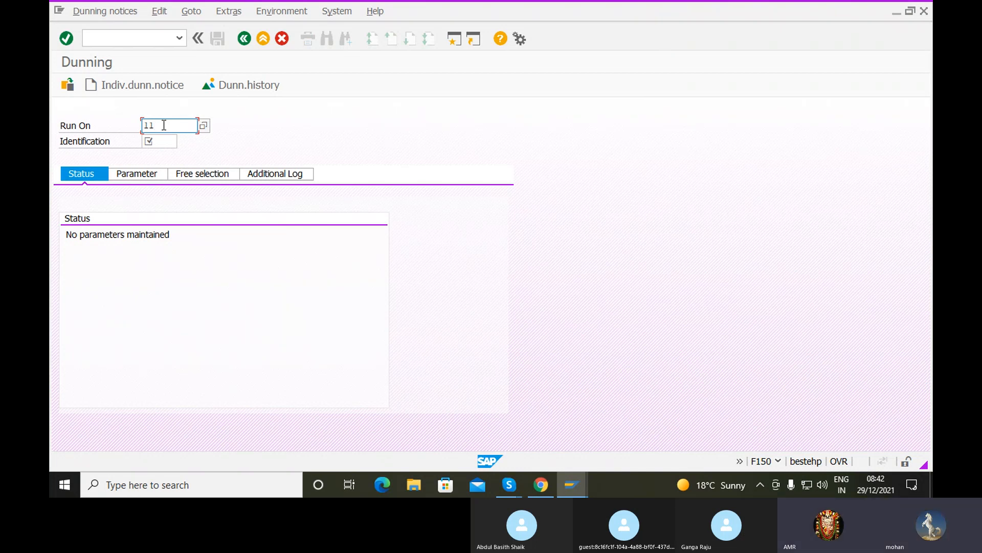
text(.)
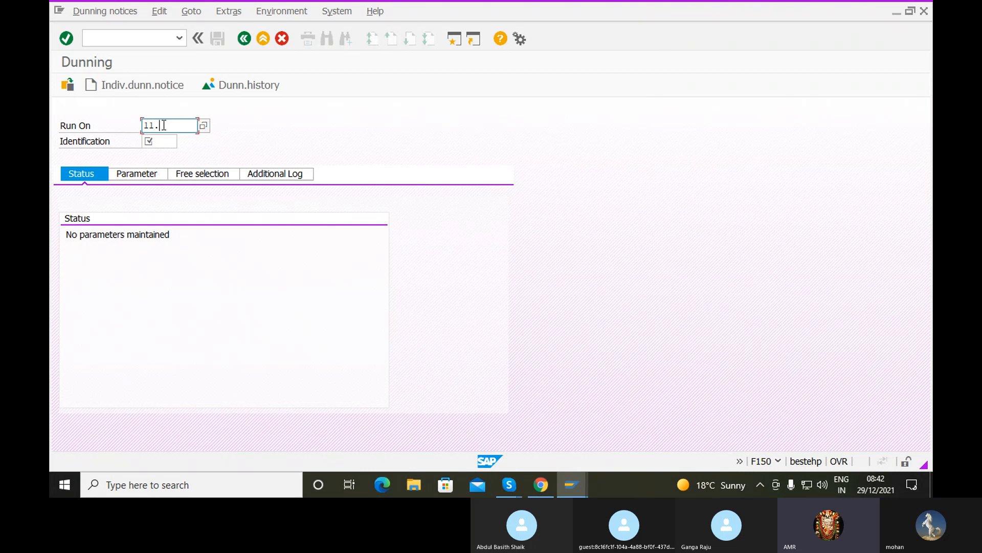
text(01.2022)
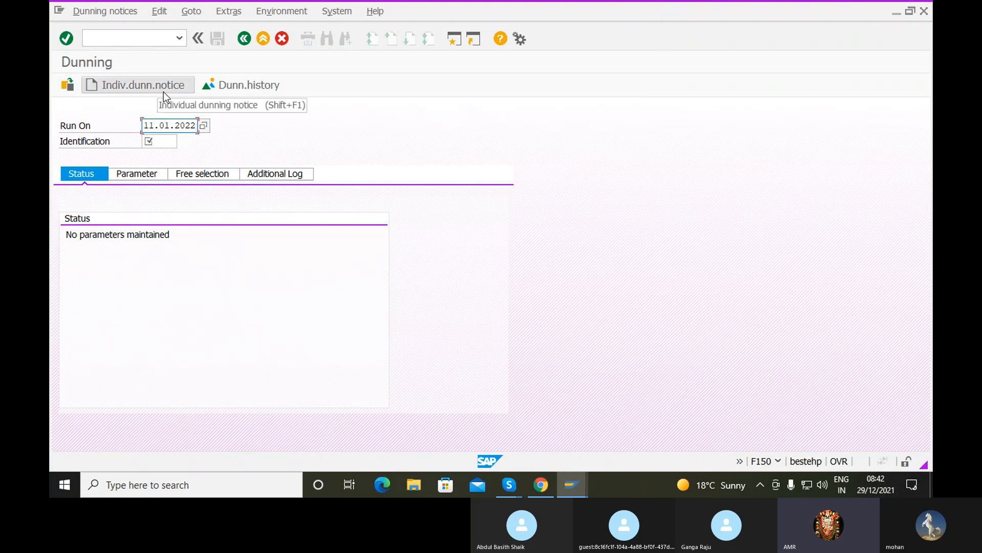
click(159, 144)
text(1)
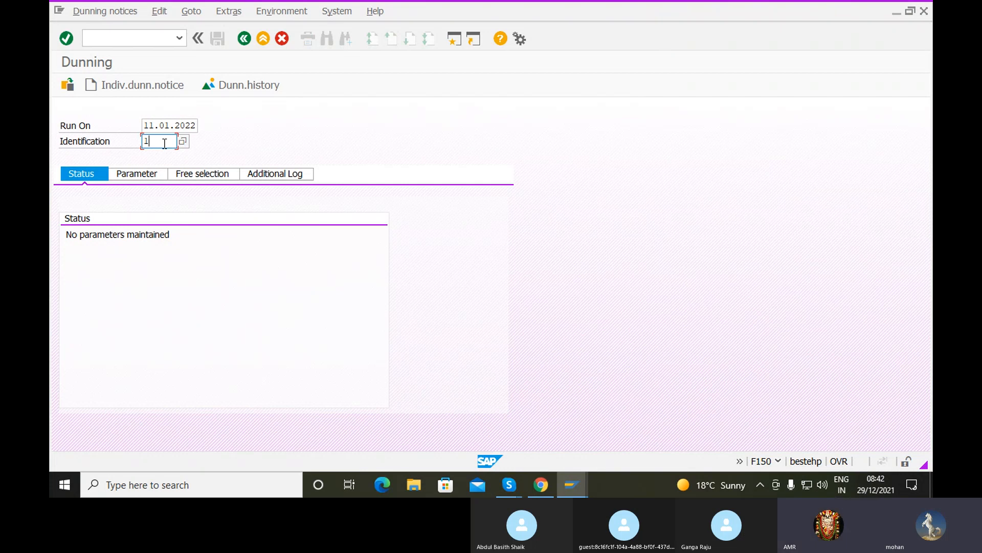
key(BackSpace)
text(D)
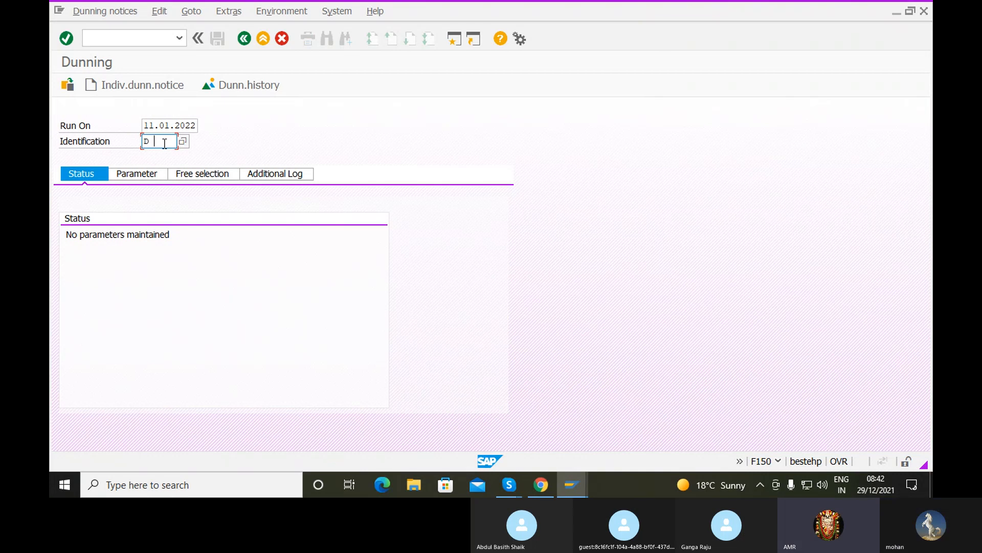
text(UN1)
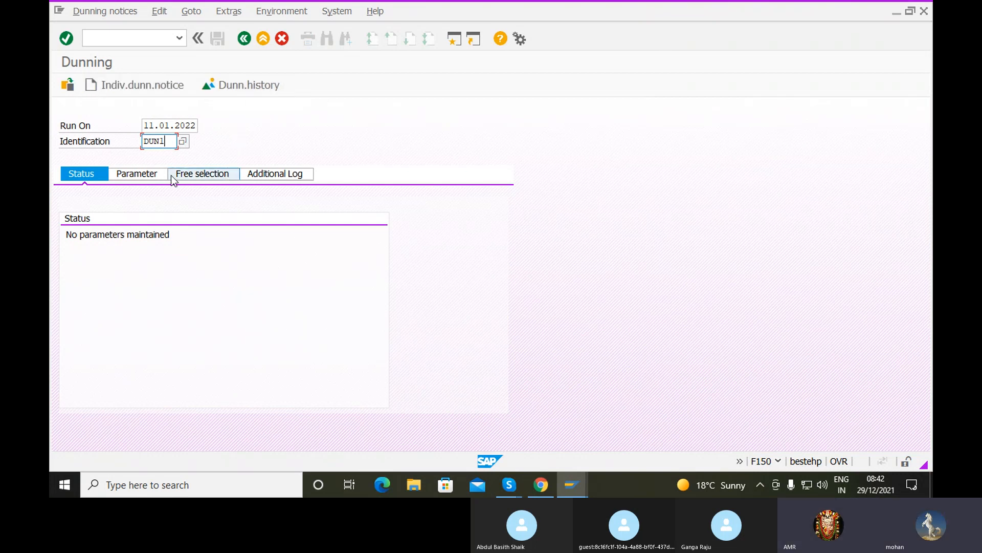
Step: In the run's parameters, set the dunning date to 11.01.2022 and include documents posted up to 29.12.2021
click(148, 175)
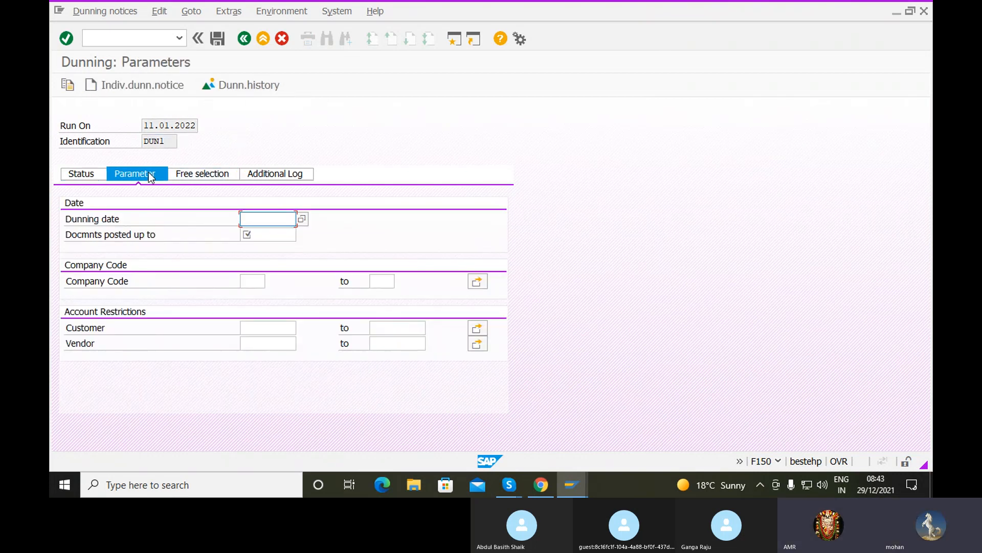
click(302, 220)
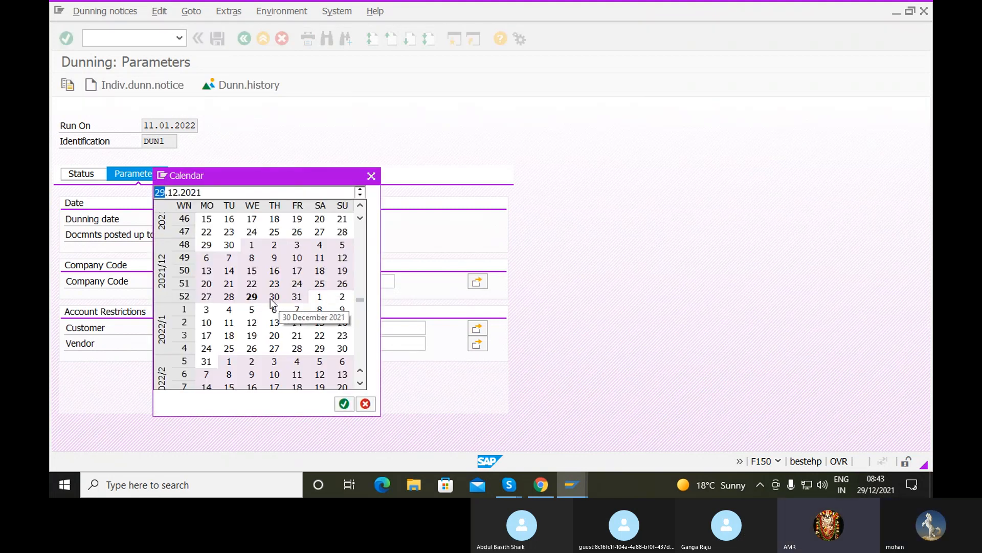
scroll(261, 298, down, 1)
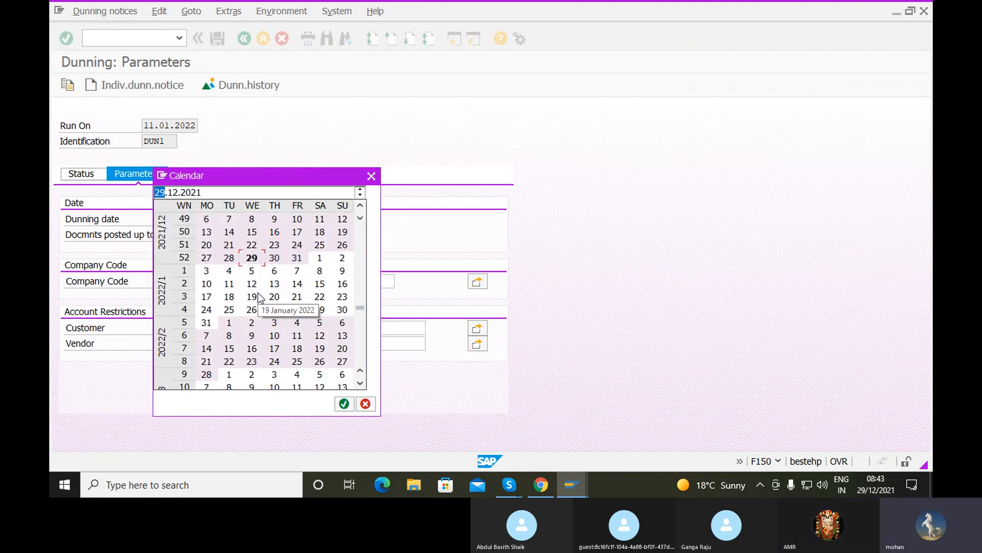
double_click(233, 286)
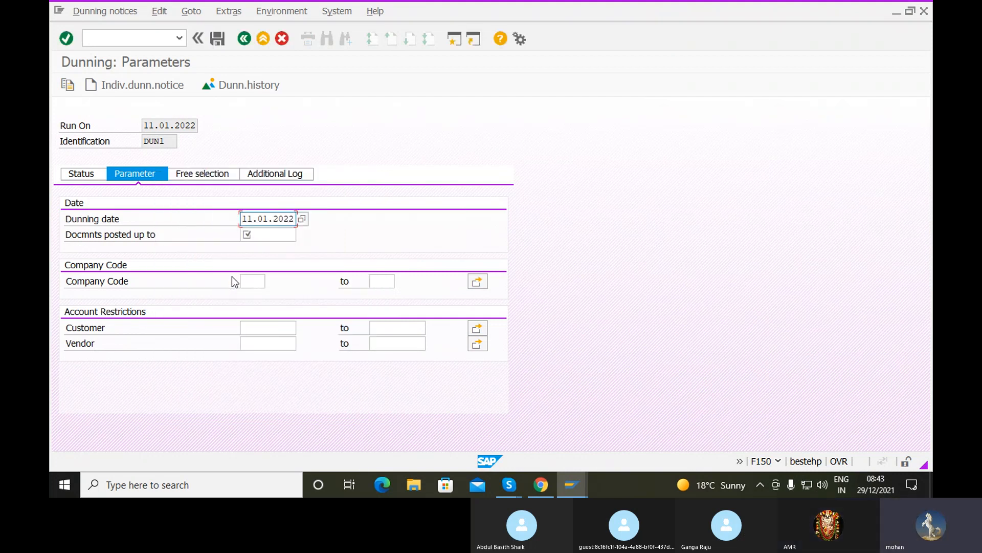
click(270, 235)
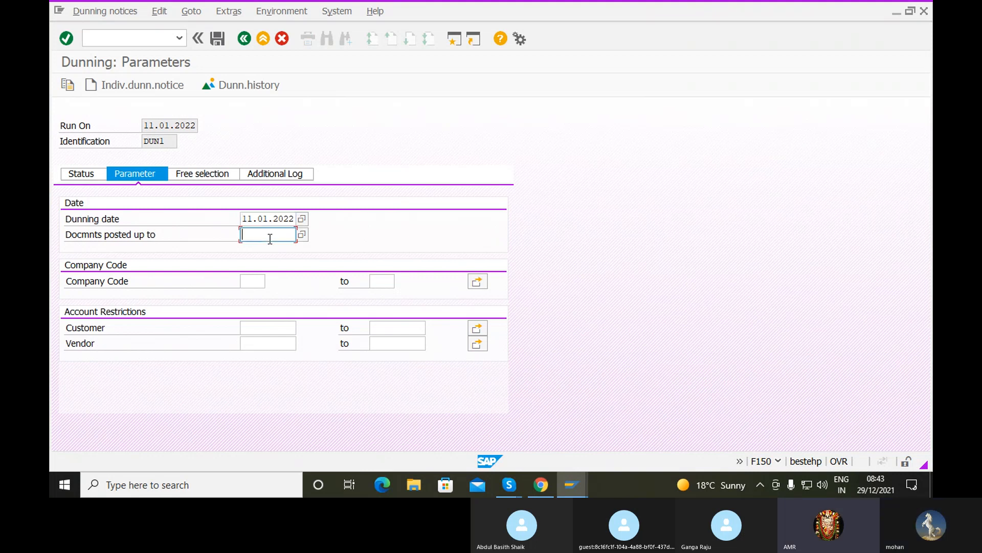
click(302, 234)
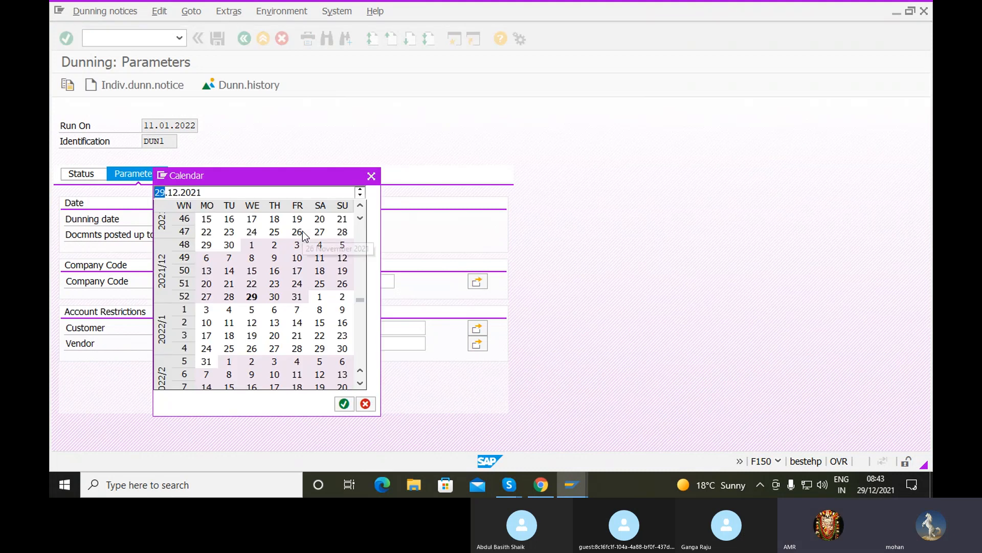
double_click(258, 296)
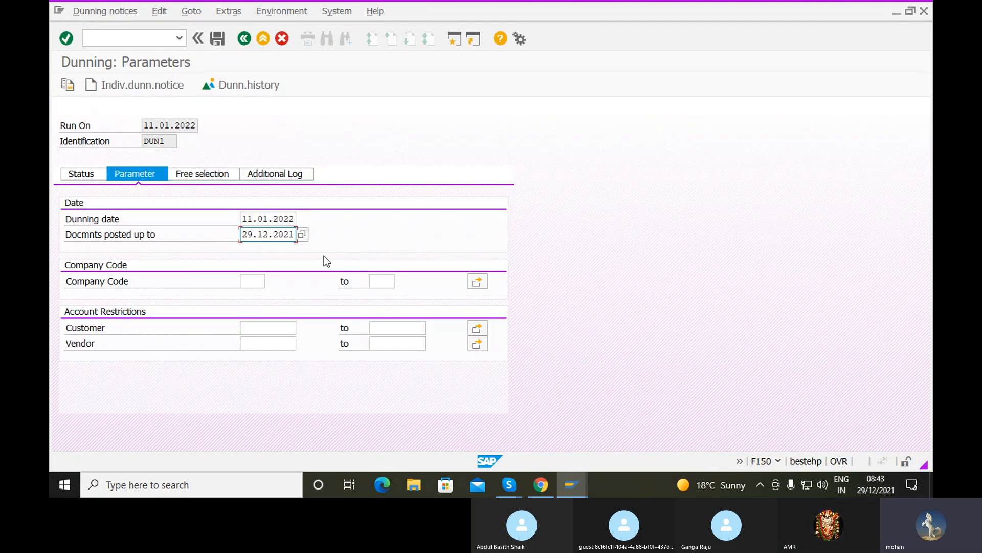
Step: Restrict the dunning run to company code RAMA and the second customer found in that company code's customer search
click(258, 280)
text(RA)
text(MA)
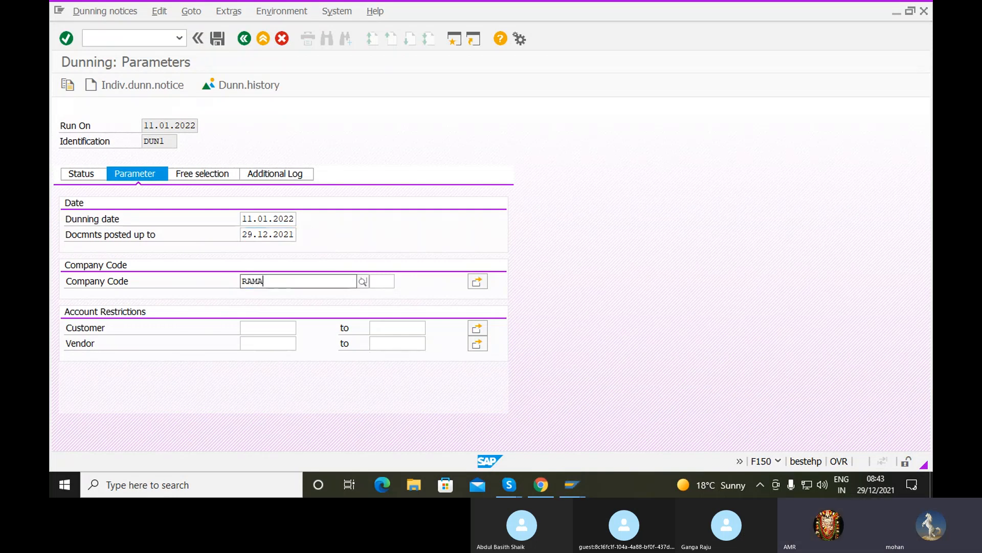
click(290, 313)
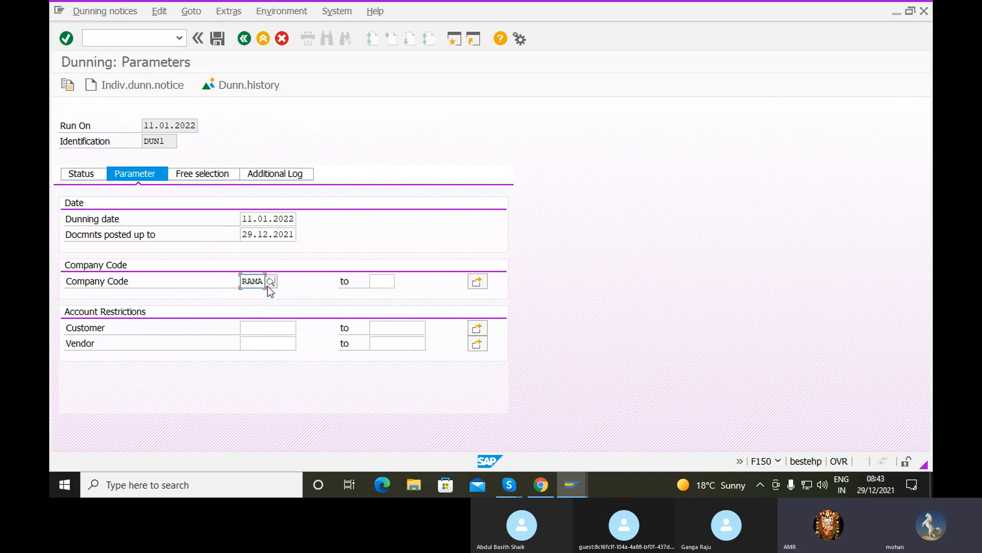
click(247, 327)
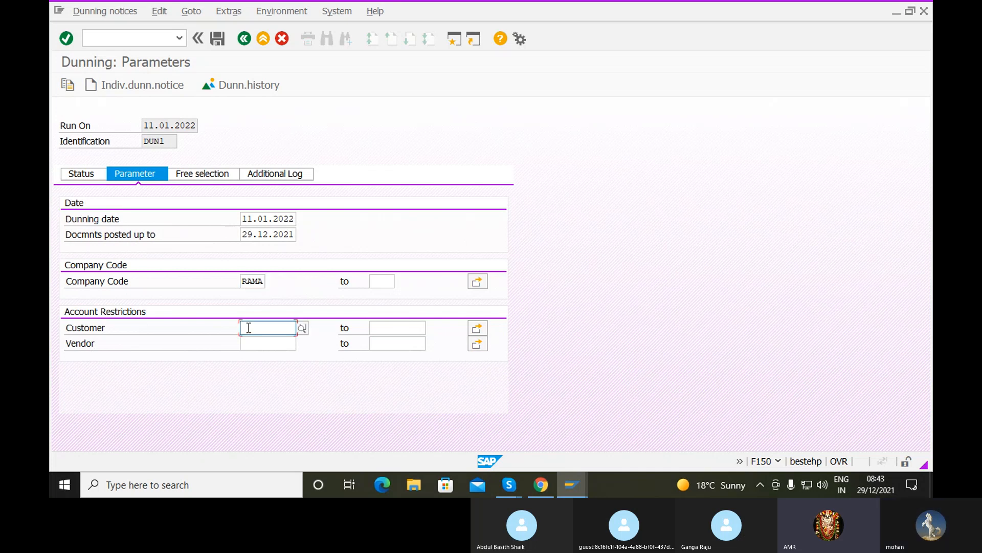
click(303, 328)
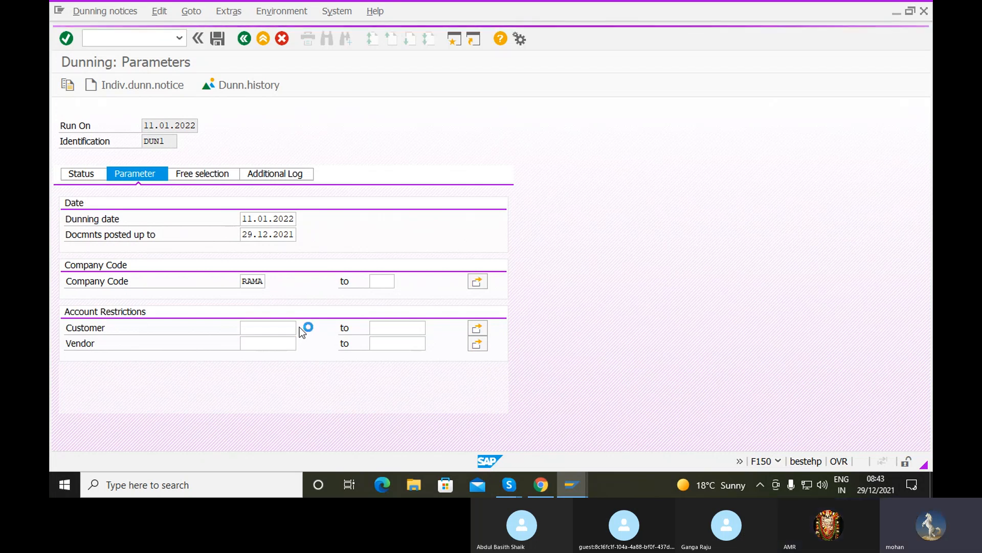
click(684, 451)
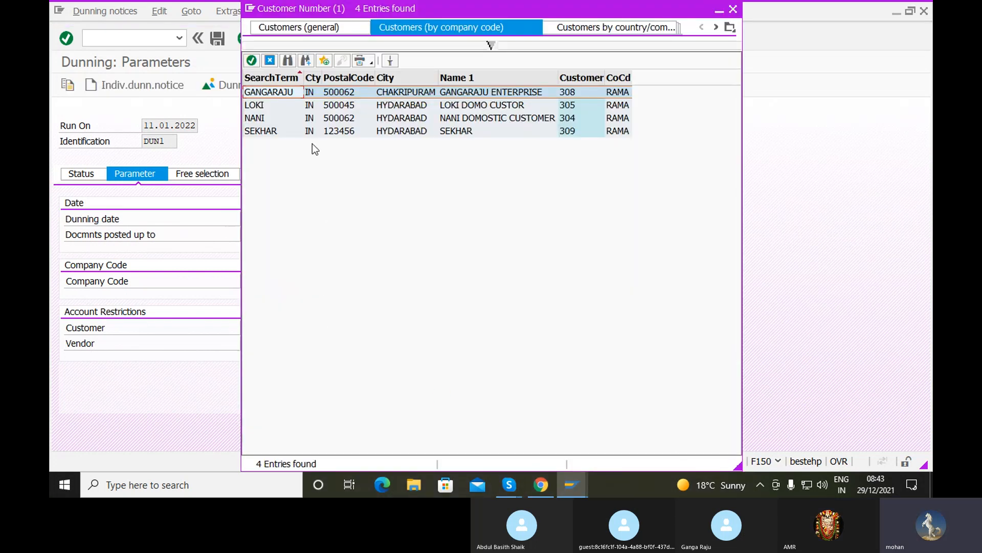
click(310, 106)
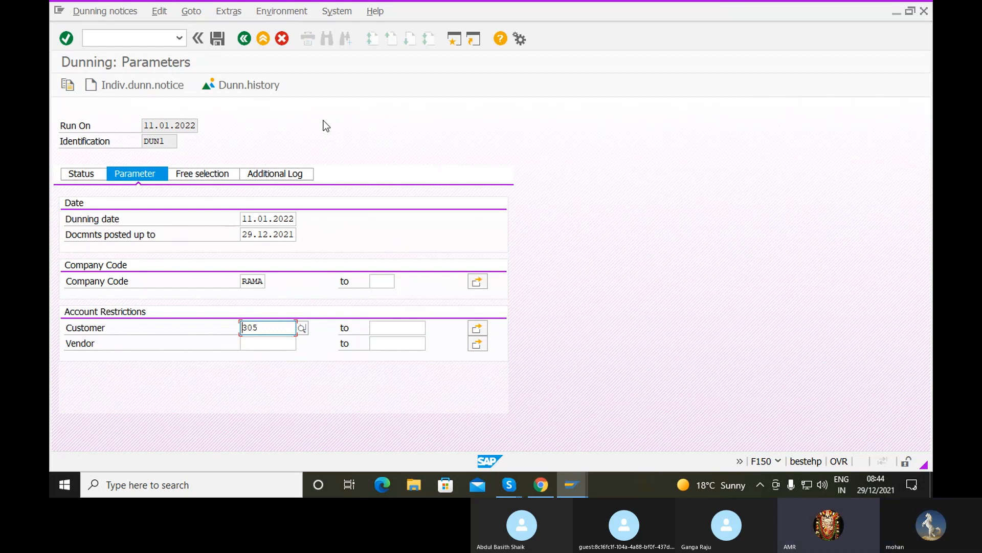
Step: Save the dunning parameters and return to the run's status view
click(243, 40)
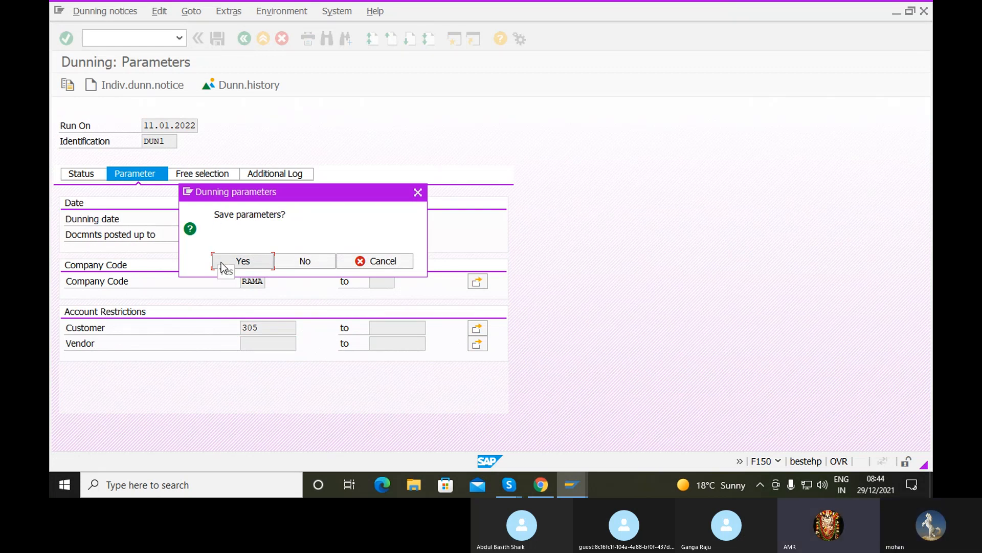
click(418, 193)
click(84, 175)
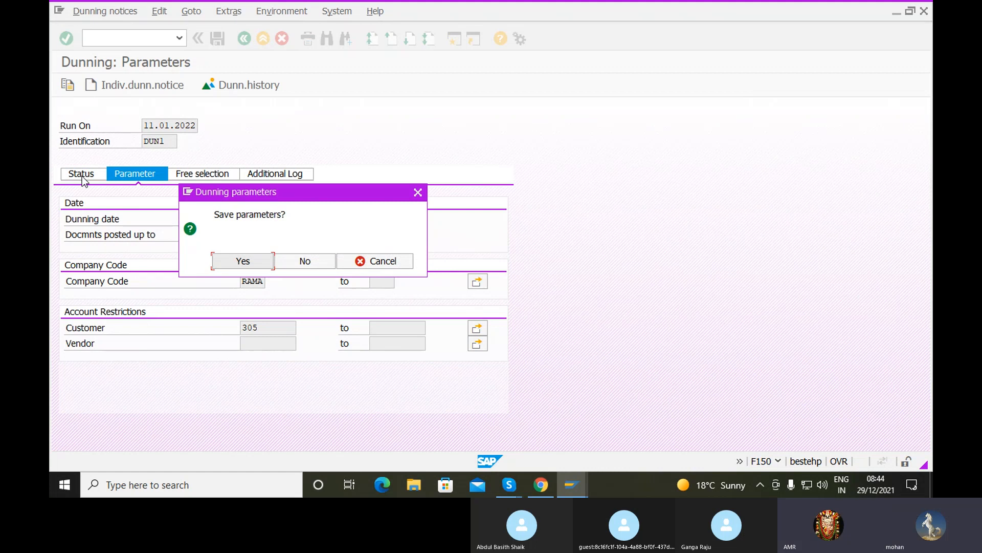
click(225, 261)
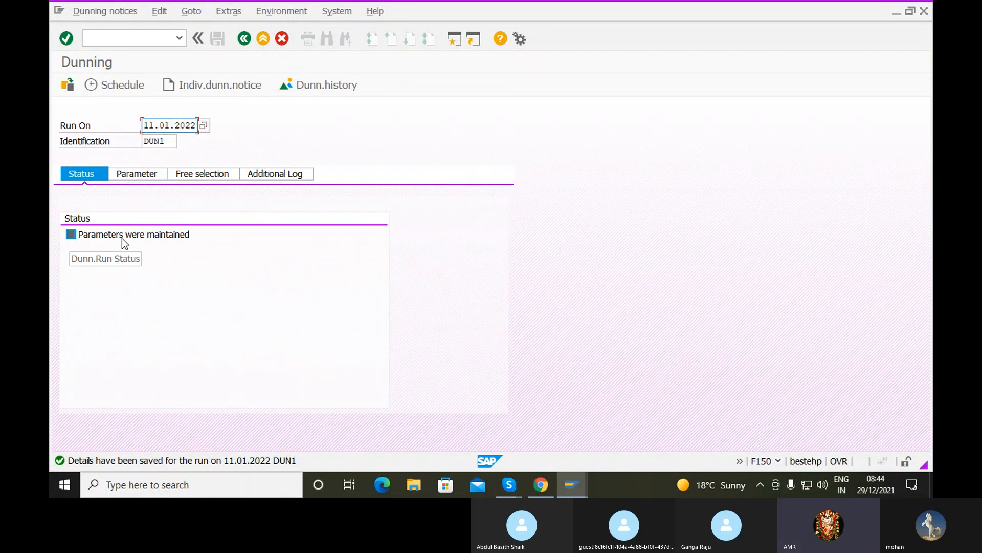
Step: Open the scheduling of the dunning run using output device LP01
click(132, 91)
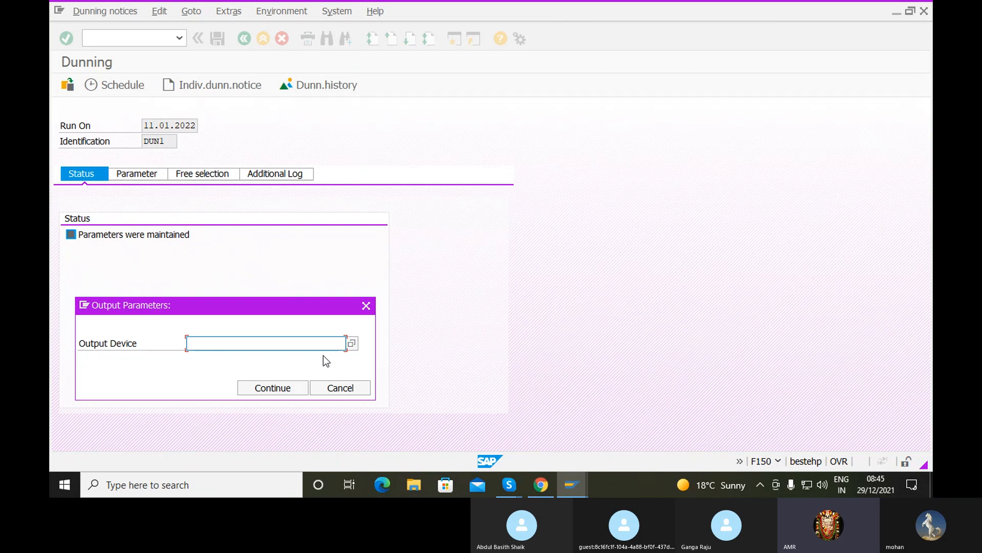
text(LP01)
click(253, 391)
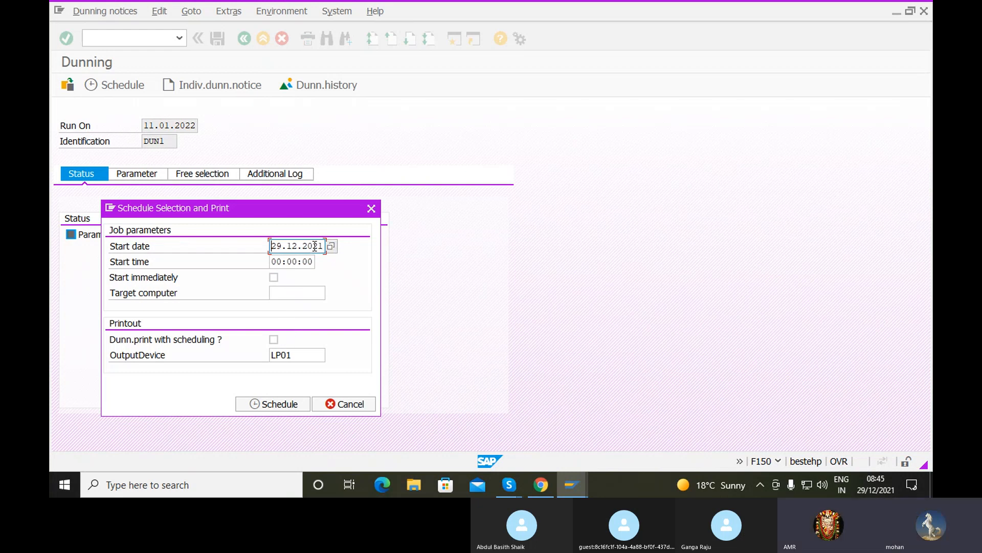
Step: Set the start date of the selection and print job to 11.01.2022
key(BackSpace)
key(BackSpace)
key(BackSpace)
key(BackSpace)
key(BackSpace)
key(BackSpace)
key(BackSpace)
key(BackSpace)
key(BackSpace)
key(BackSpace)
text(11.)
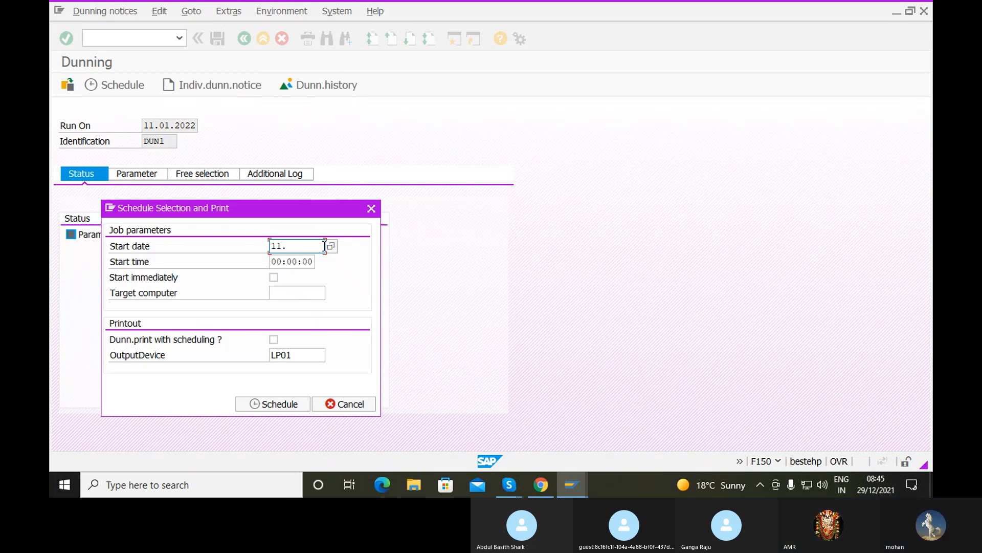
text(01.2022)
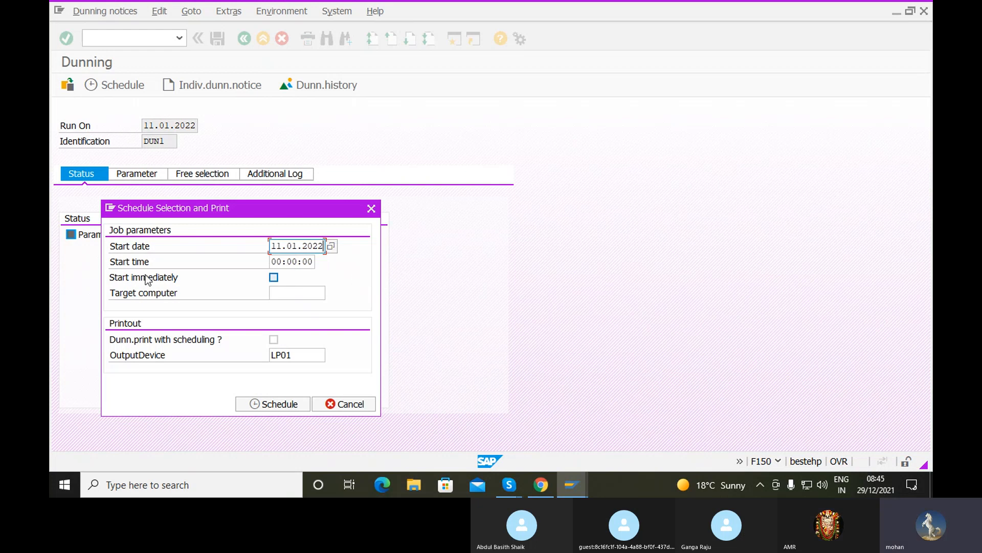
Step: Schedule the dunning selection to start immediately and refresh the run status
click(273, 278)
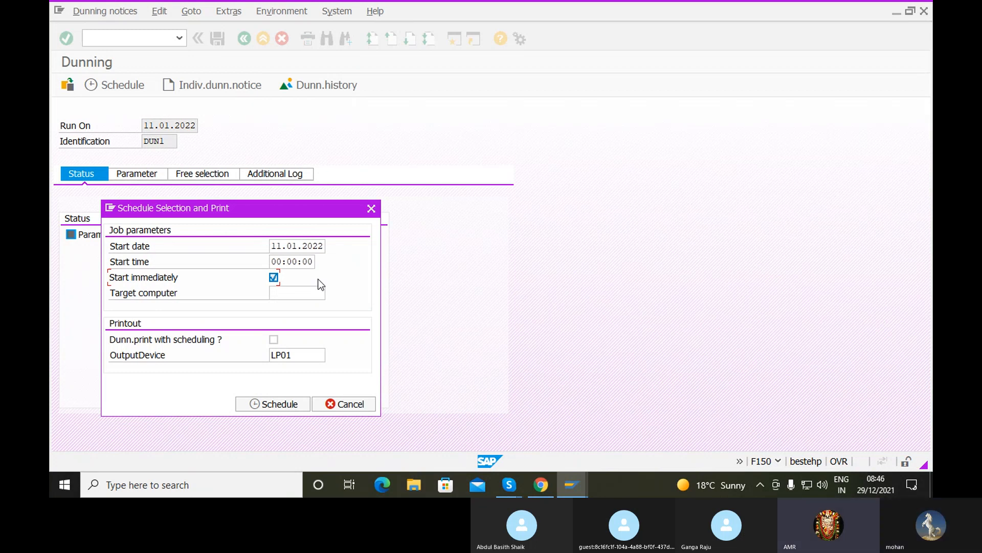
click(275, 405)
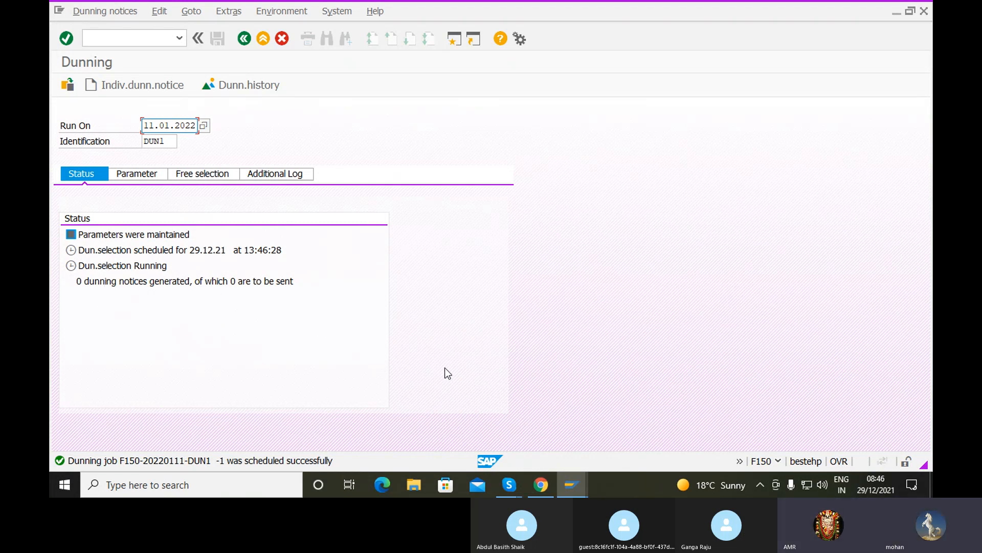
click(73, 267)
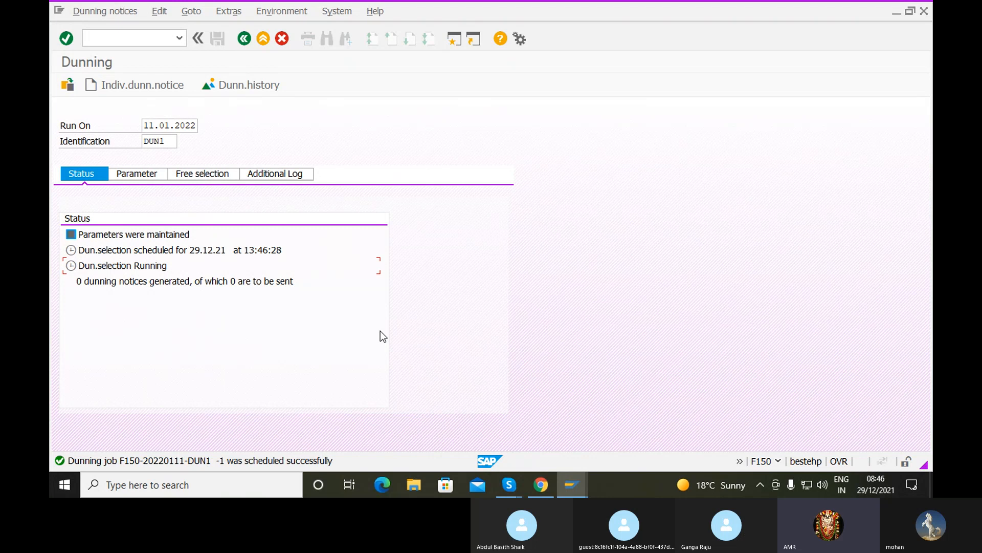
key(Return)
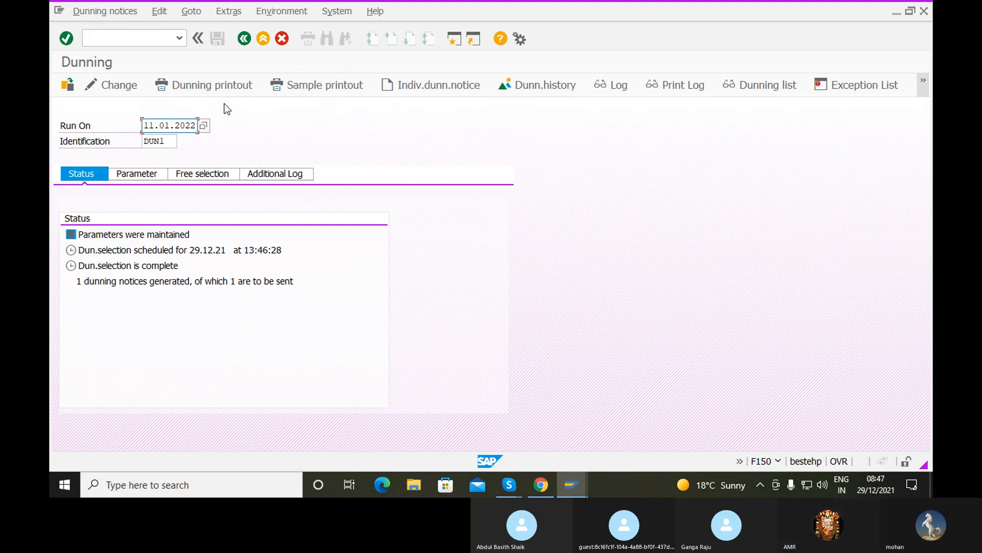
Step: Open the scheduling of the dunning printout for run DUN1 using output device LP01
click(217, 90)
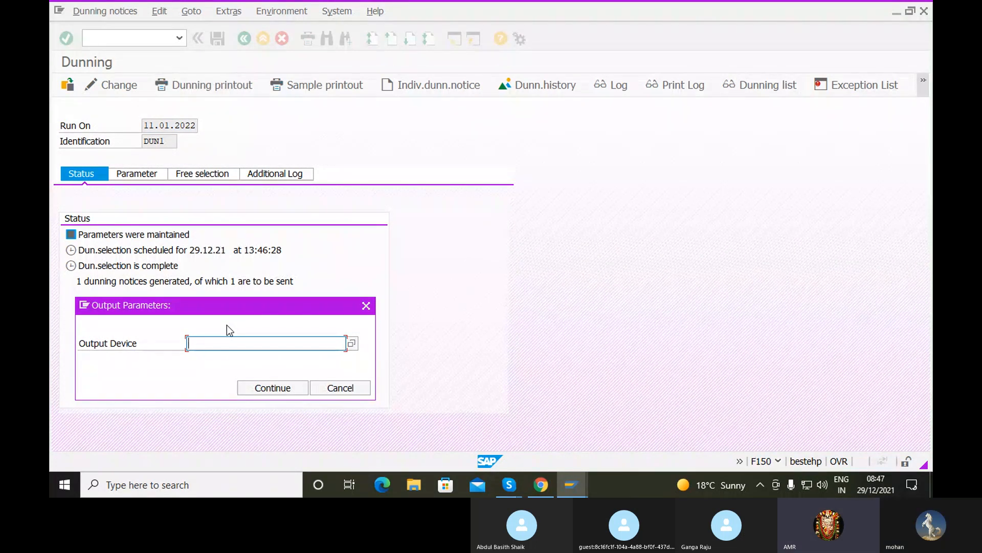
text(L)
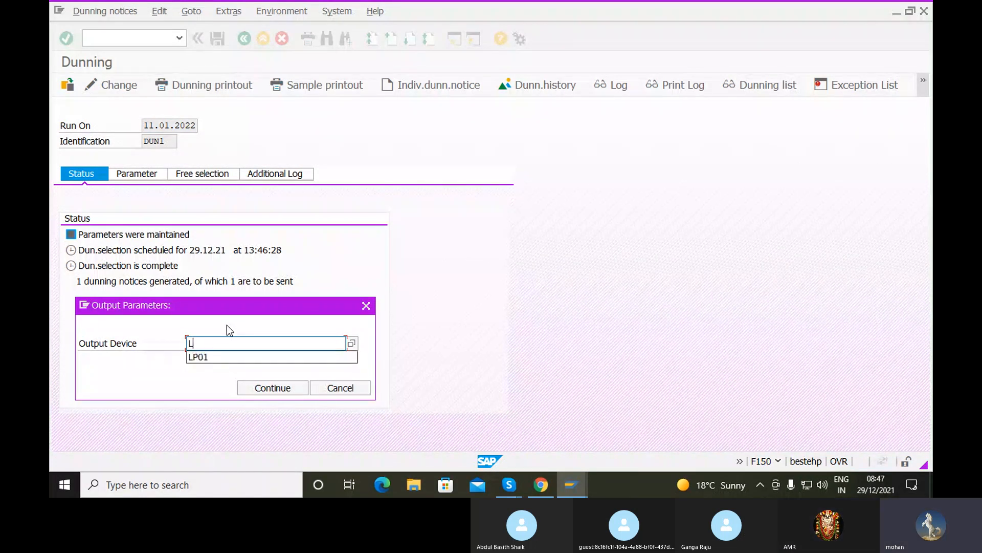
text(P01)
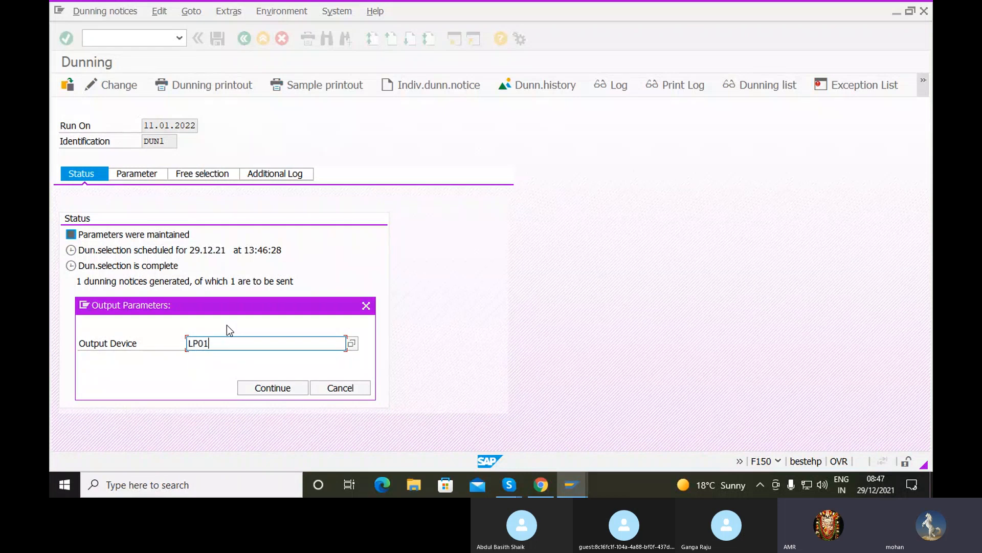
click(259, 389)
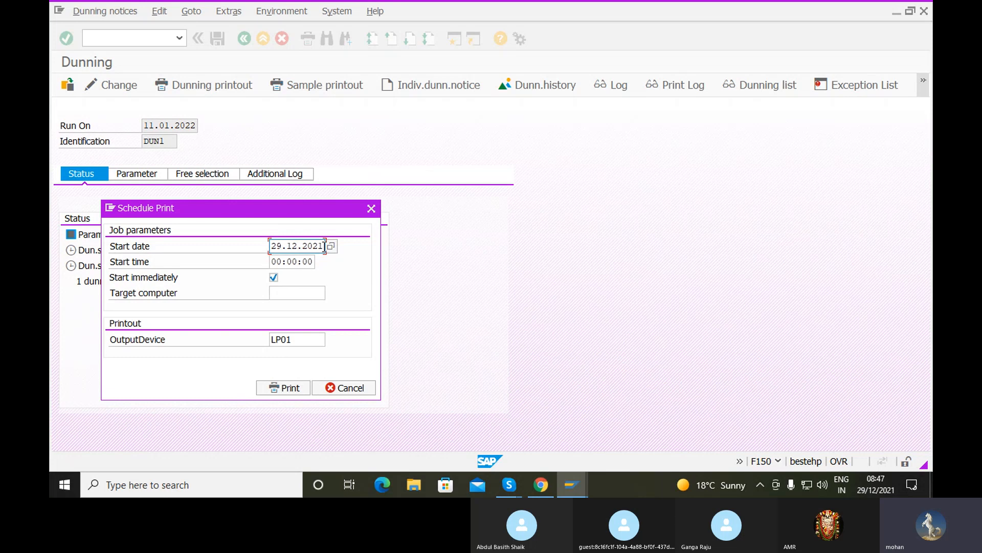
Step: Set the print job's start date to 11.01.2022 and schedule the dunning printout
key(BackSpace)
key(BackSpace)
key(BackSpace)
key(BackSpace)
key(BackSpace)
key(BackSpace)
key(BackSpace)
key(BackSpace)
key(BackSpace)
key(BackSpace)
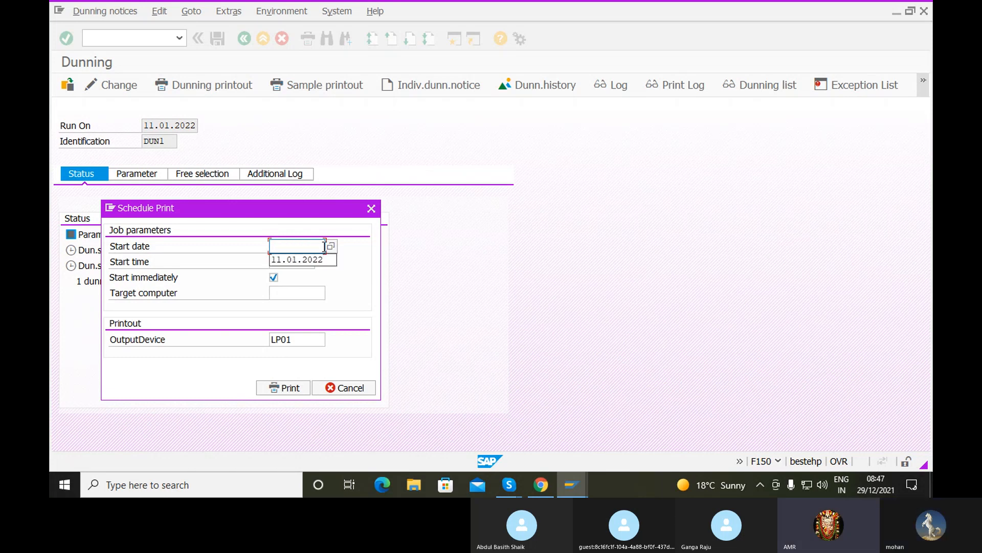
click(316, 264)
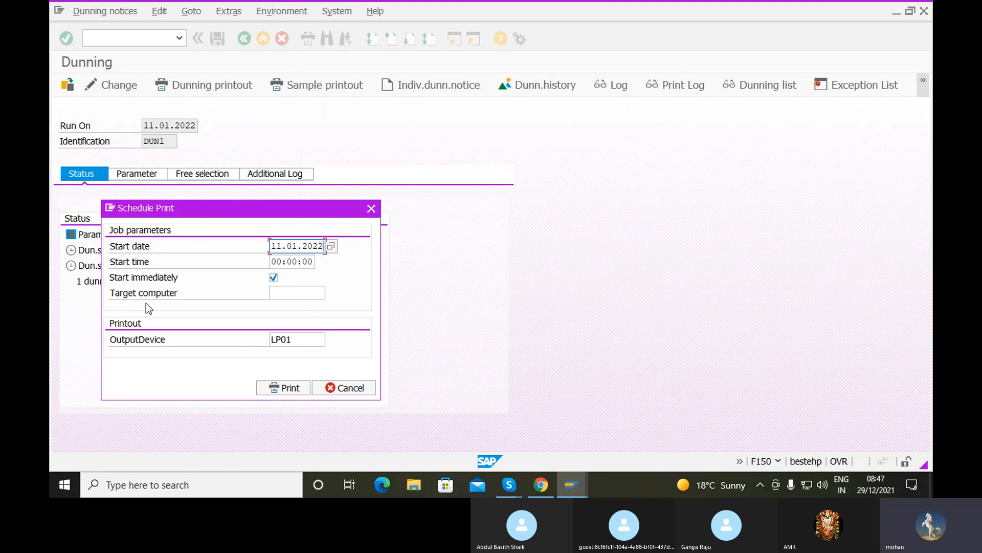
click(290, 389)
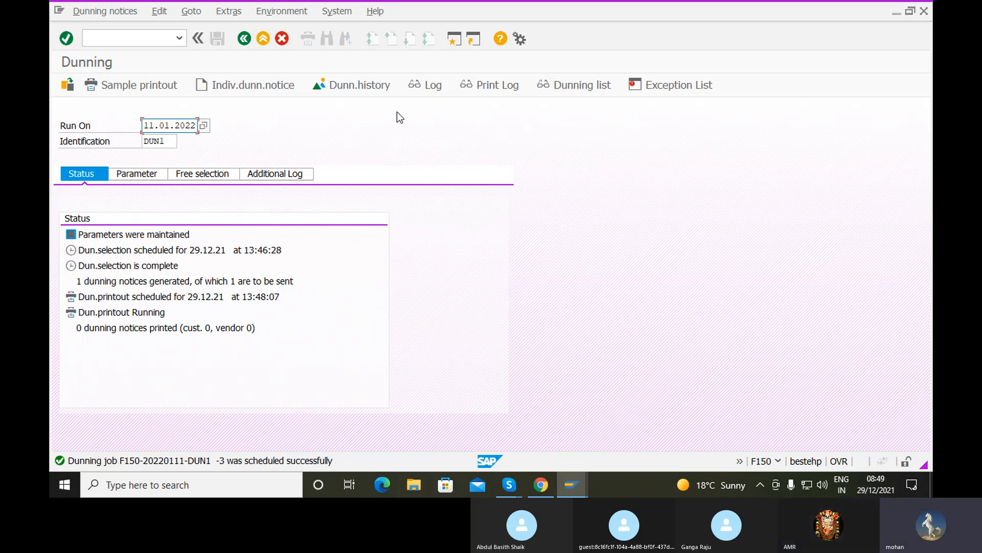
Step: Display the dunning history for company code RAMA
click(370, 84)
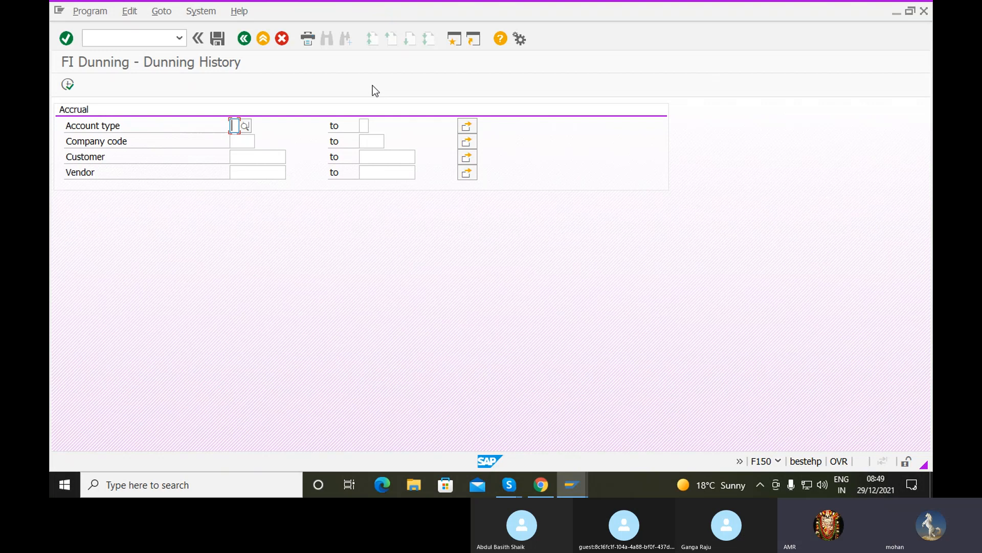
click(246, 144)
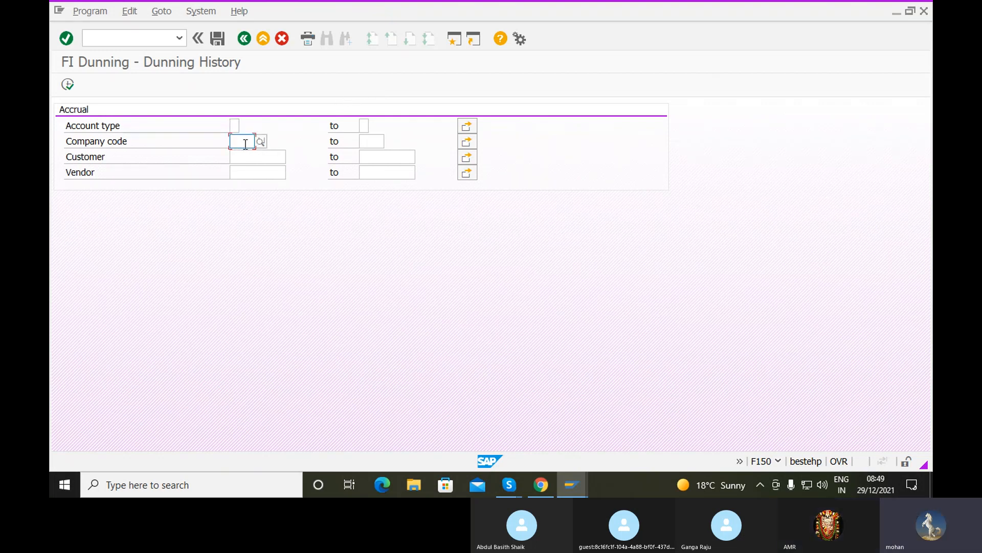
text(RAMA)
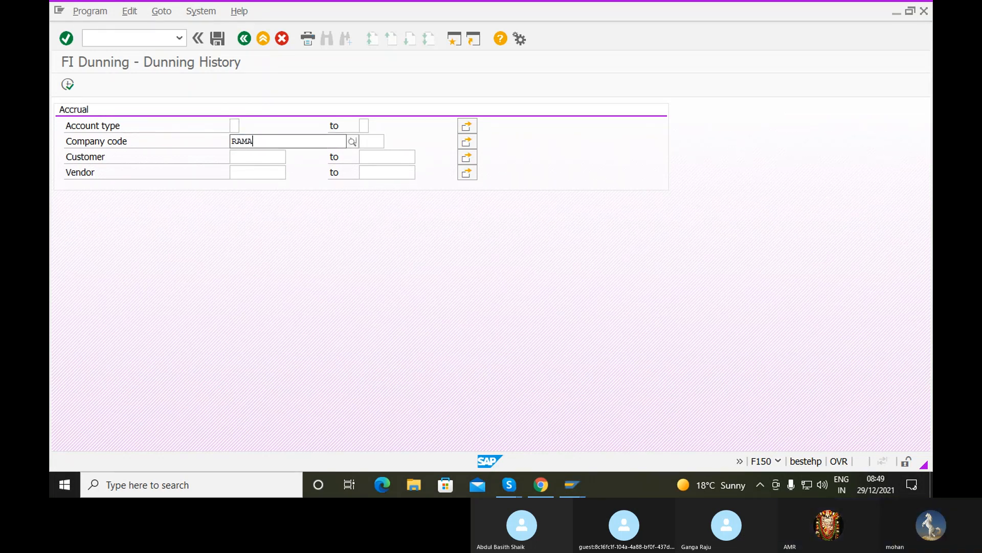
click(249, 173)
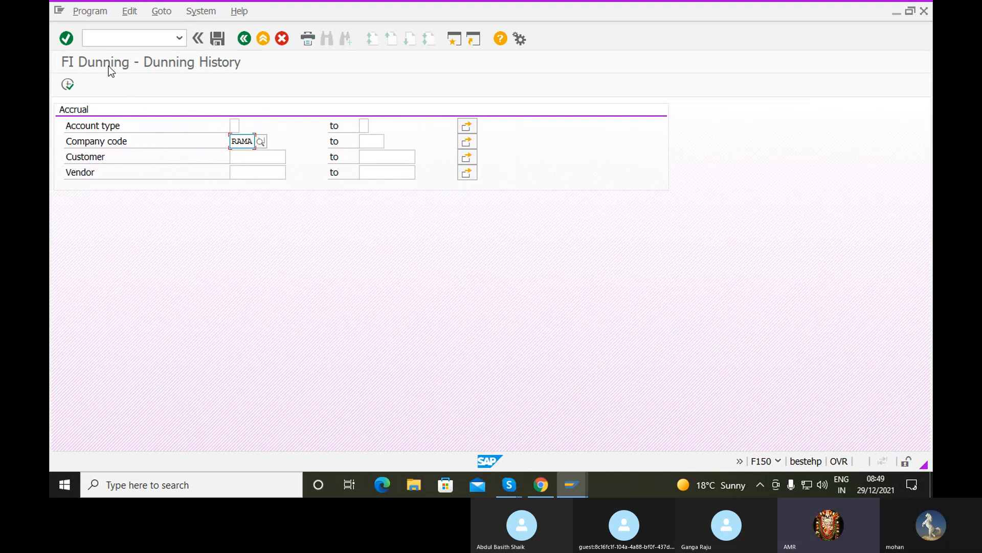
click(68, 85)
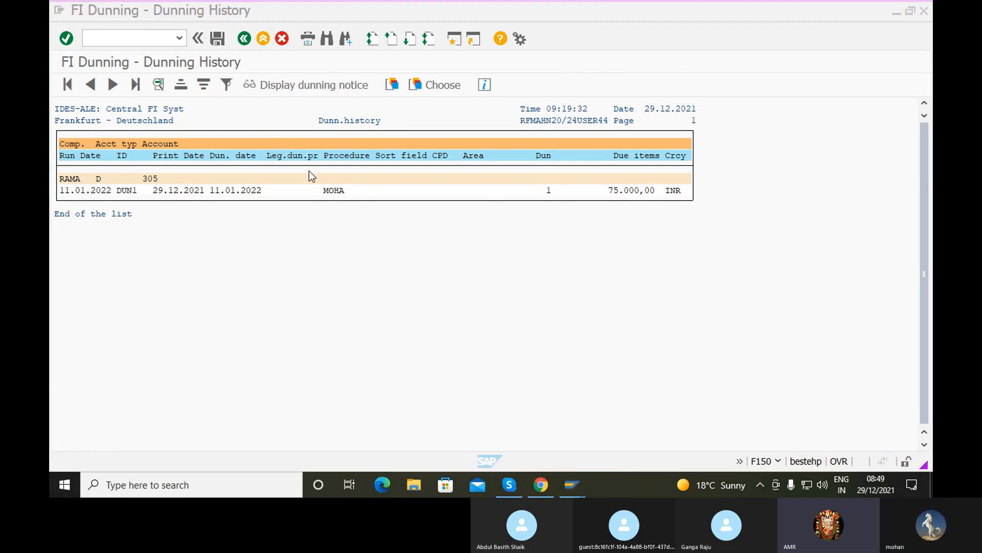
Step: Check the print date and due items of the DUN1 history entry and display its dunning notice
click(632, 192)
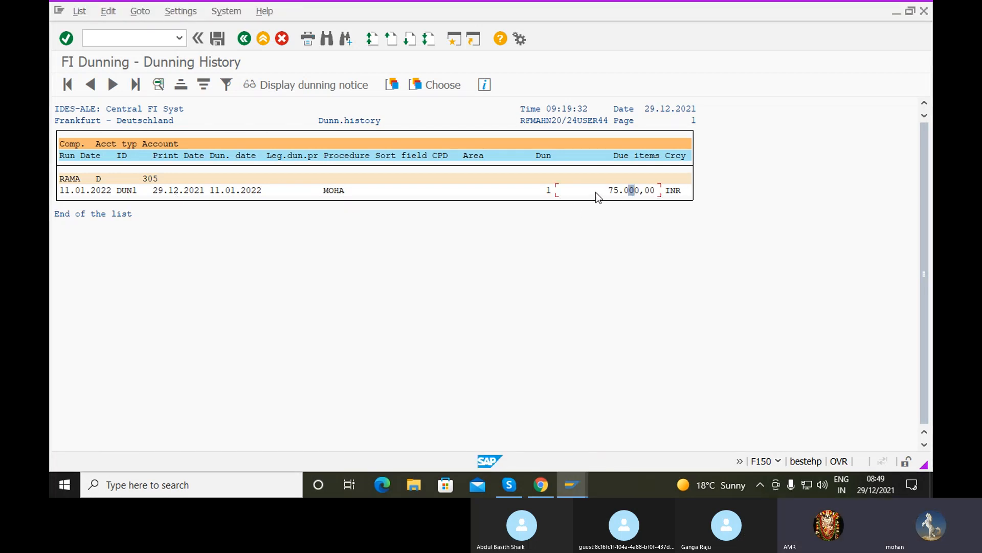
click(175, 189)
click(175, 191)
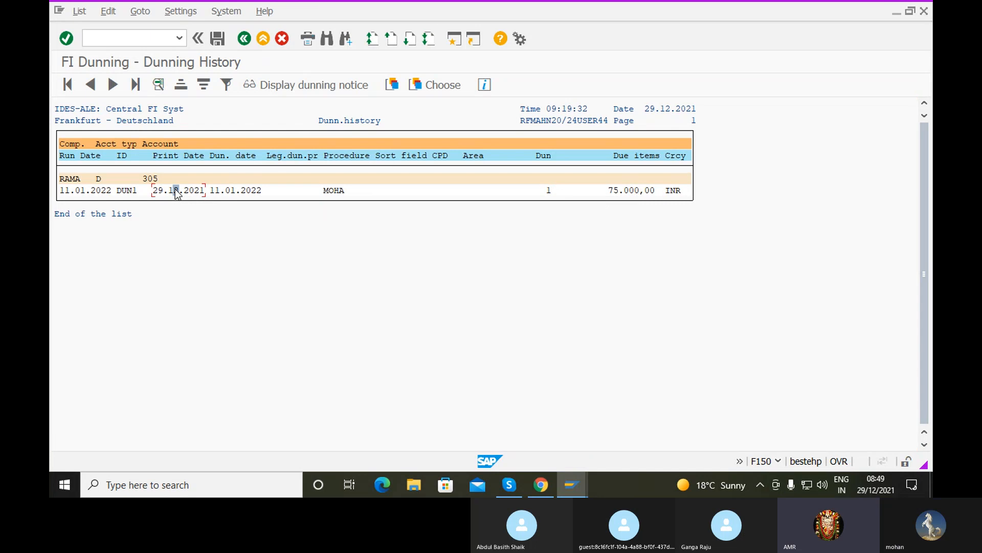
click(633, 191)
click(351, 89)
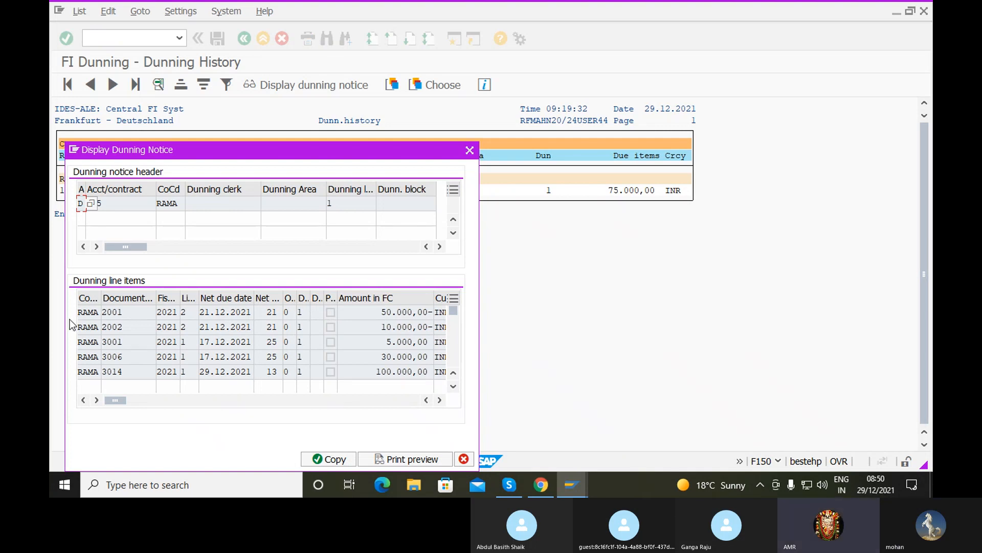
Step: Open the dunning notice's print preview on output device LP01 and review the letter's header, line items, dunning charge and totals
click(412, 460)
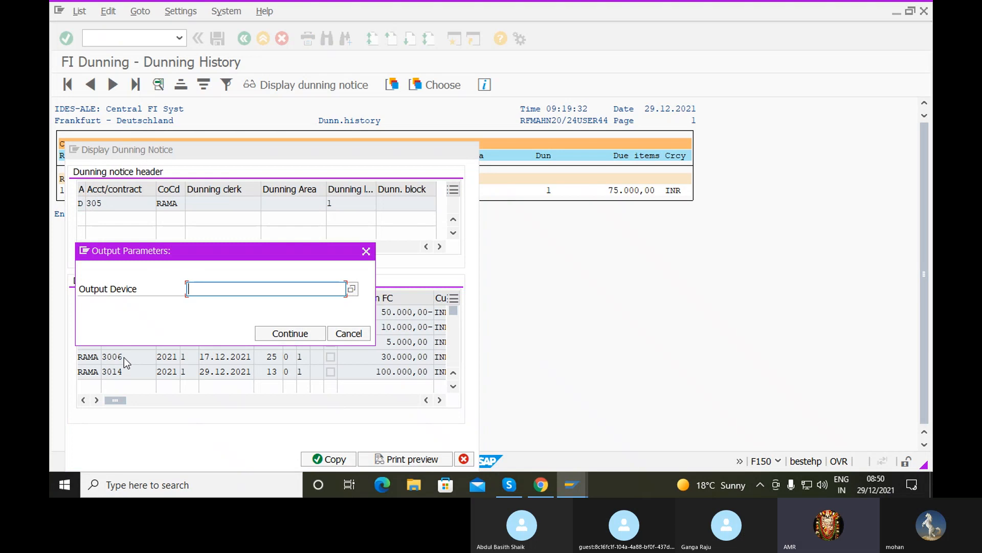
text(LP01)
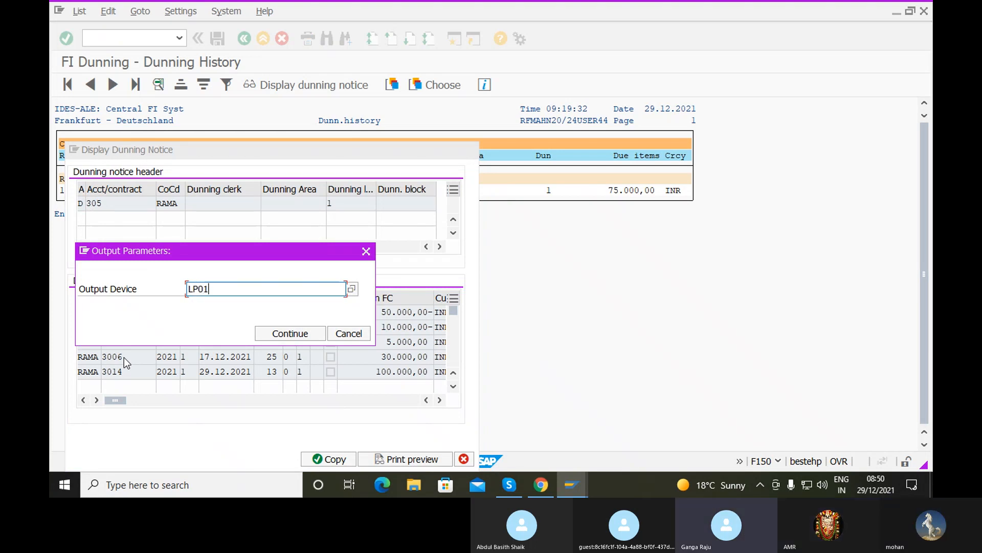
click(279, 334)
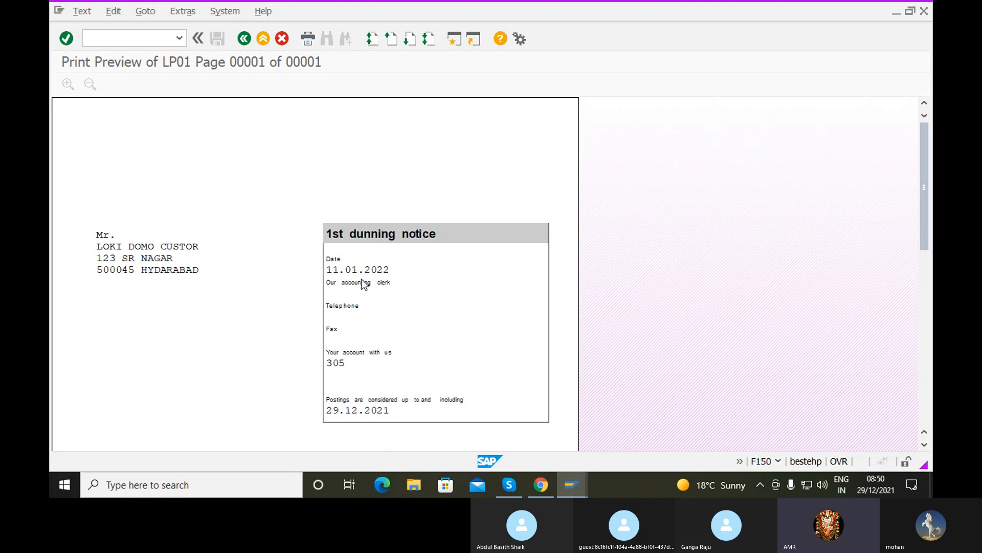
scroll(356, 358, down, 3)
scroll(360, 357, down, 8)
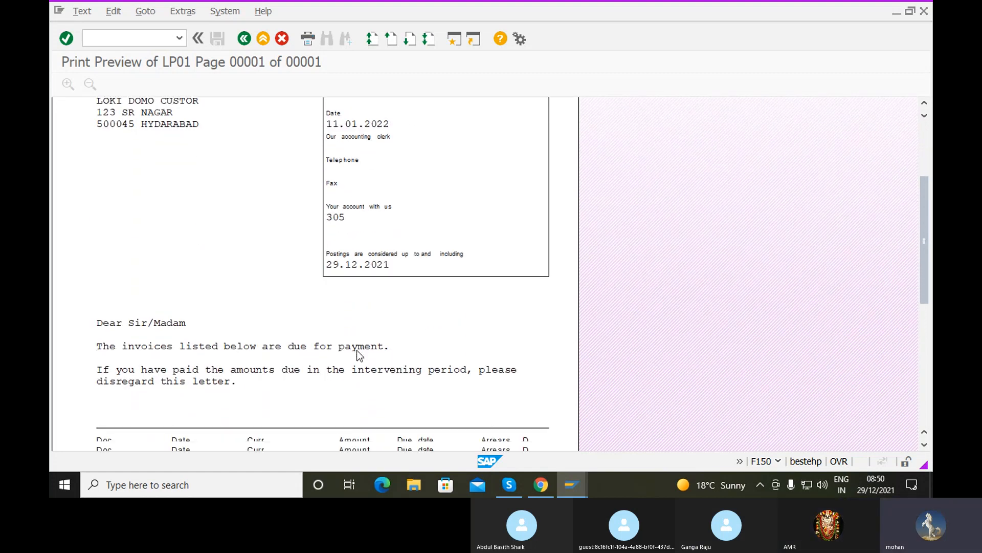
scroll(360, 356, down, 1)
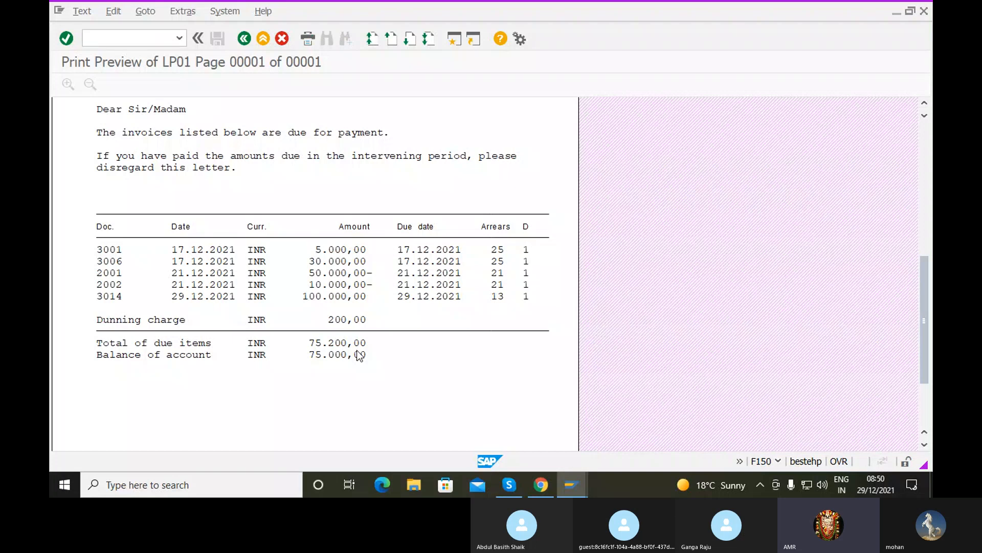
scroll(359, 356, down, 1)
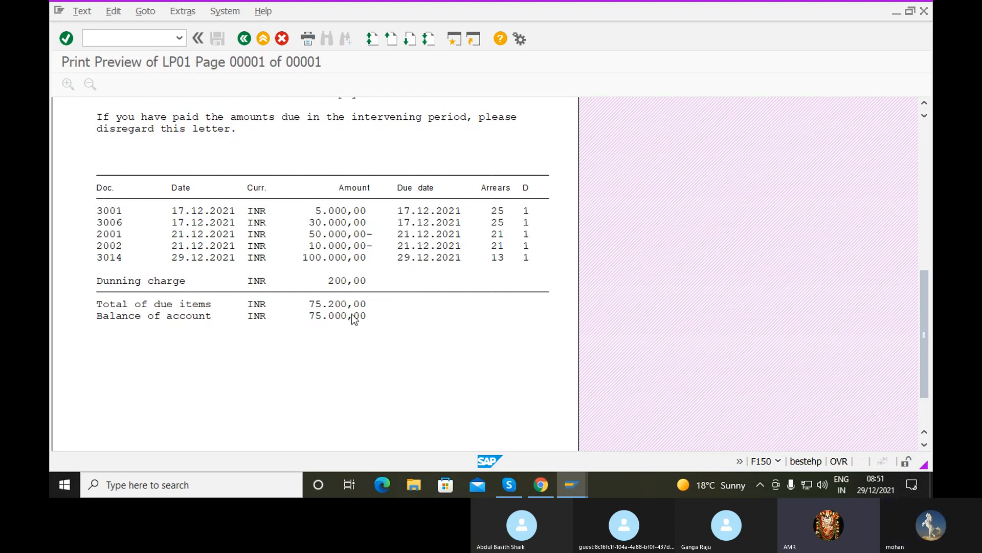
scroll(358, 318, down, 3)
scroll(351, 301, up, 10)
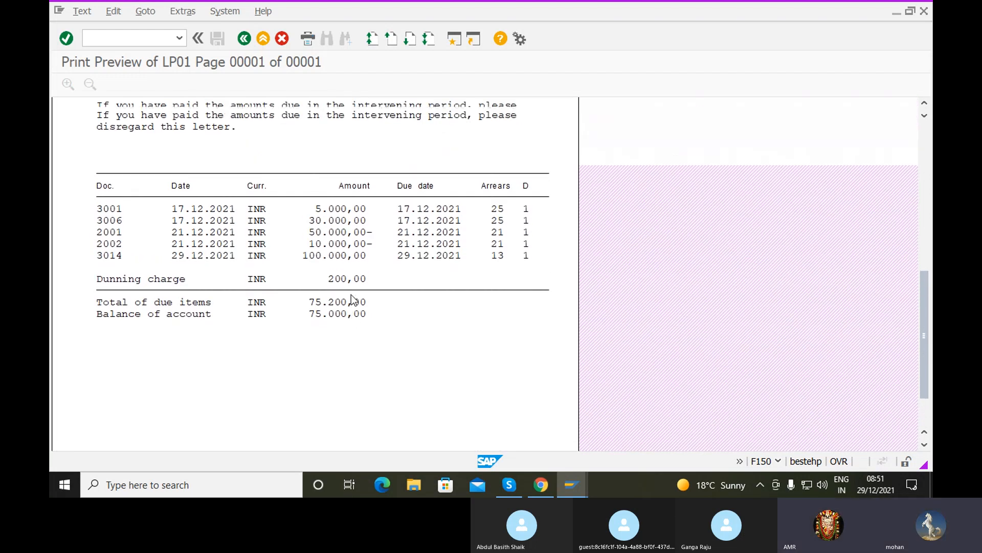
scroll(351, 293, up, 9)
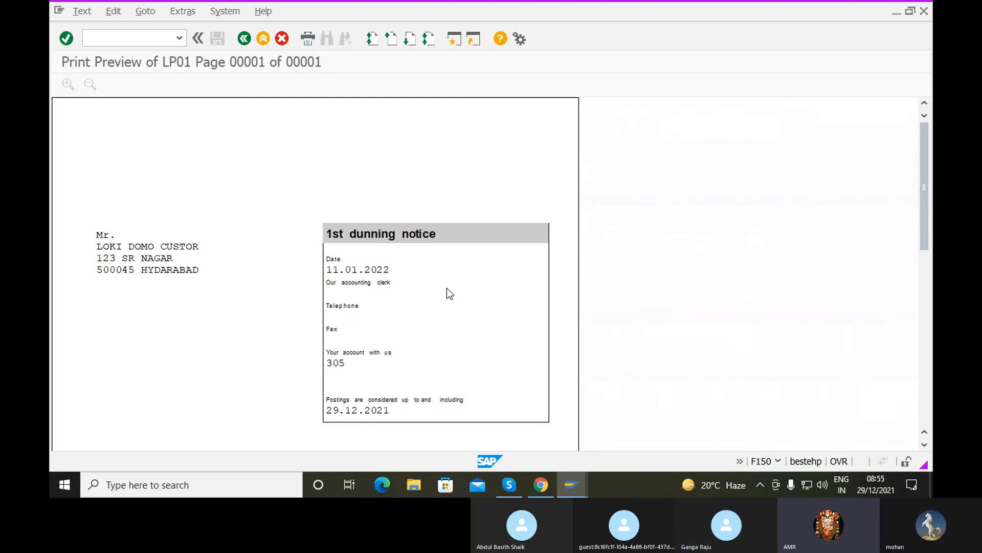
Step: Print the previewed dunning notice and look through the letter once more
click(308, 41)
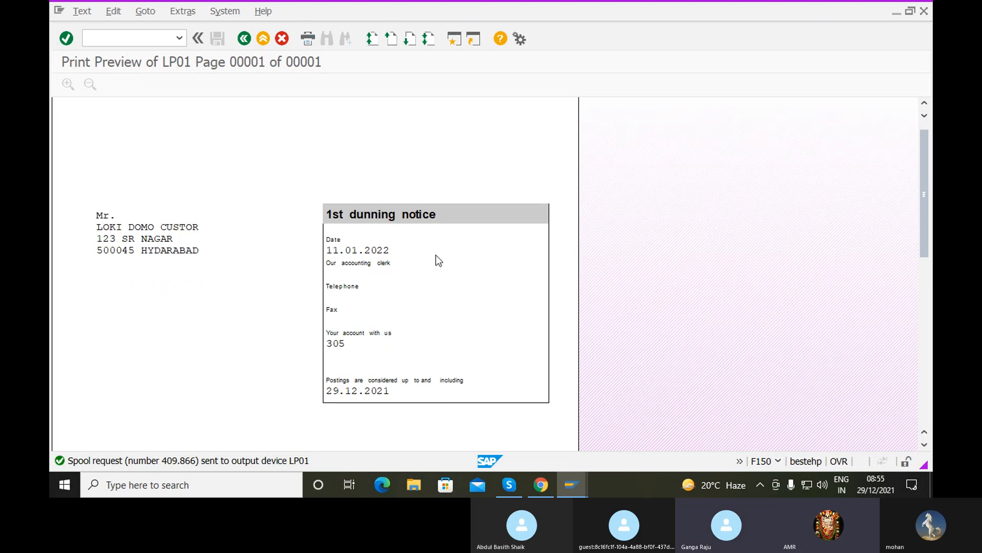
scroll(437, 254, down, 3)
scroll(440, 250, down, 4)
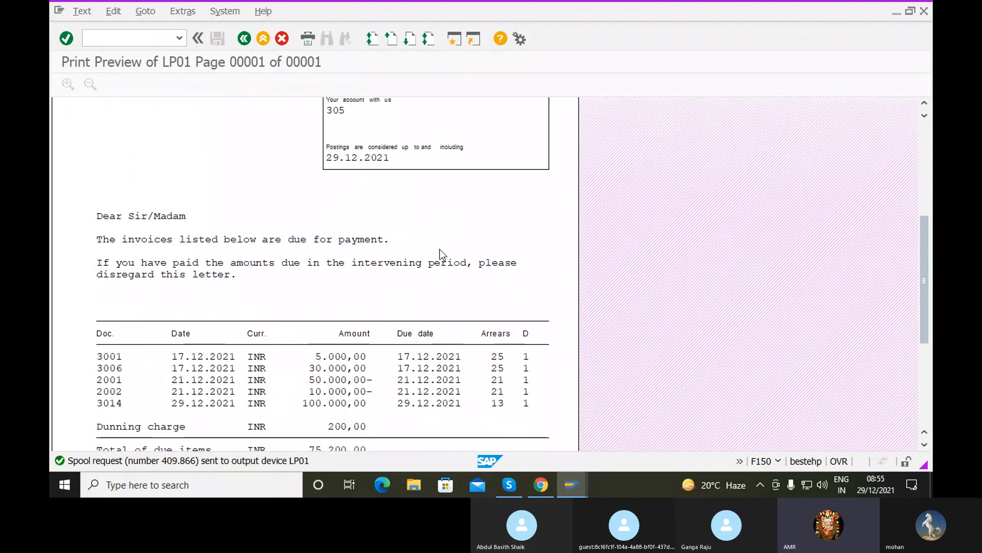
scroll(440, 251, down, 2)
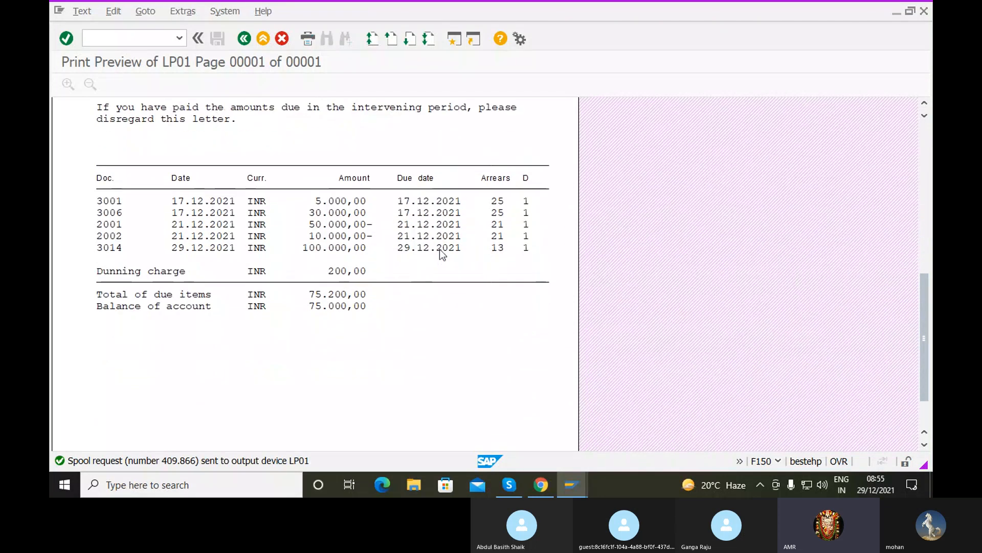
scroll(440, 251, up, 5)
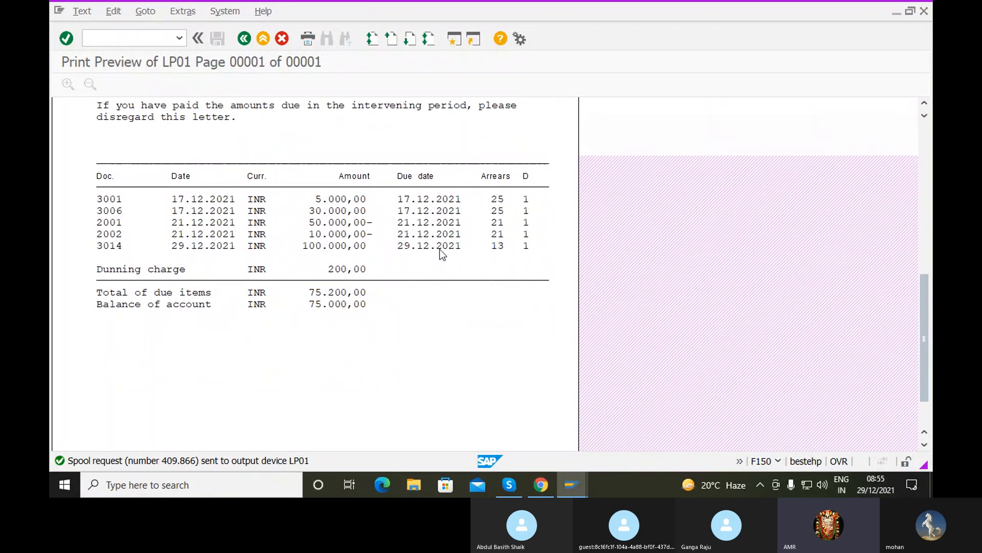
scroll(440, 249, up, 5)
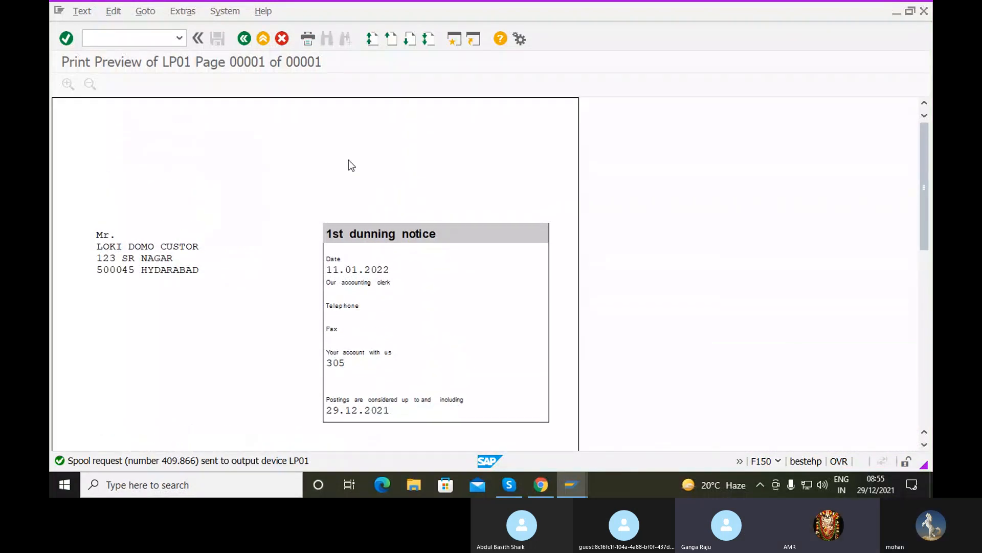
Step: Close the print preview, the dunning data log and the notice details to return to the dunning history list
click(282, 39)
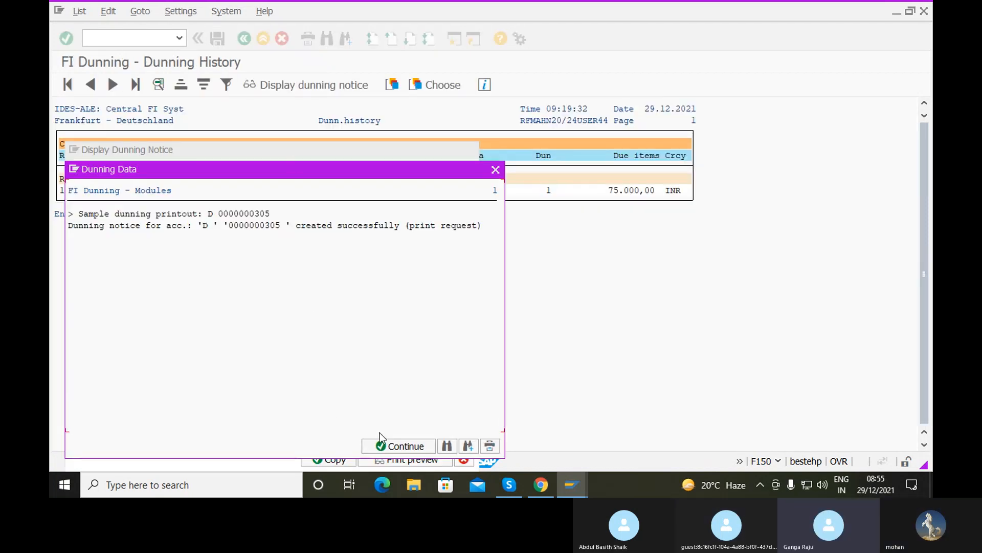
click(394, 446)
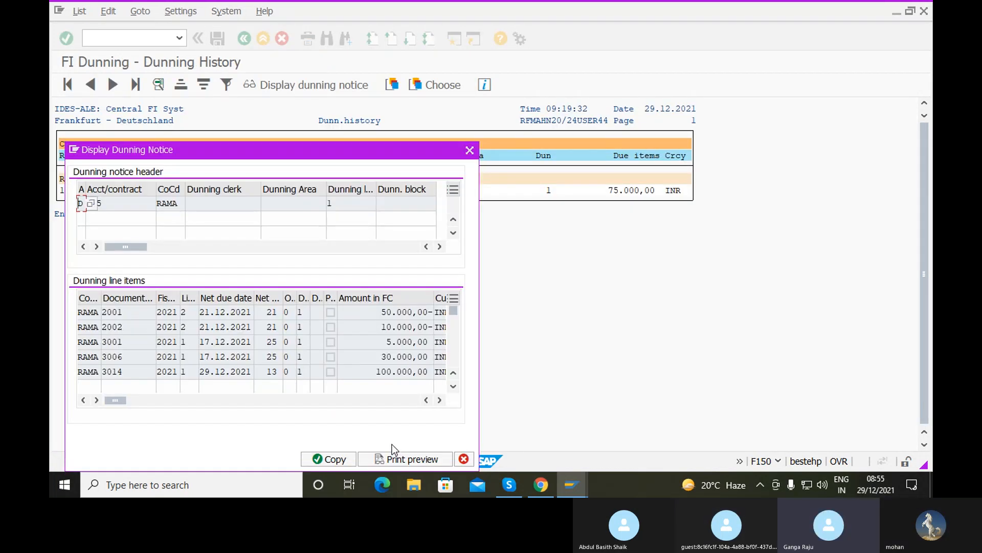
click(469, 150)
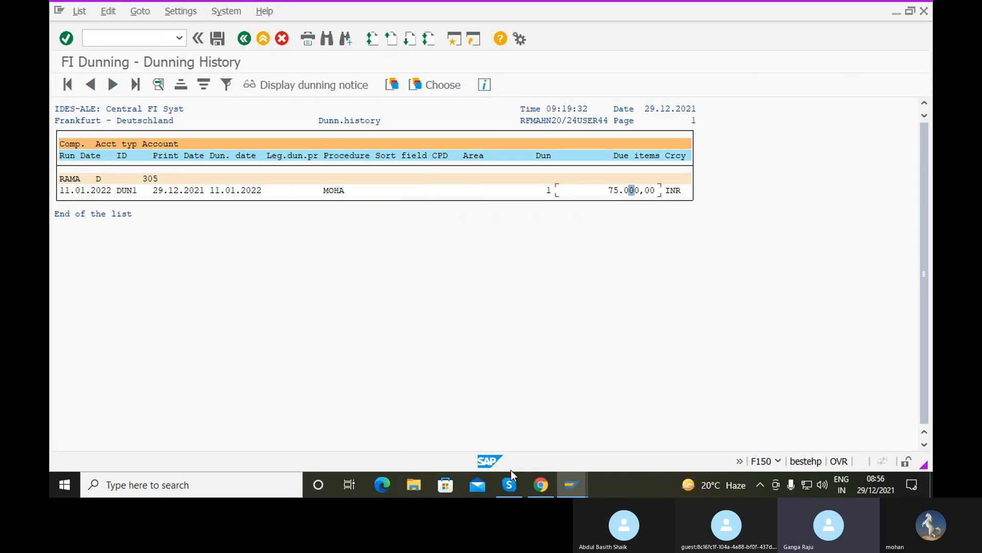
Step: Switch to Skype, close the enlarged dunning slide and hide the meeting's chat
click(511, 486)
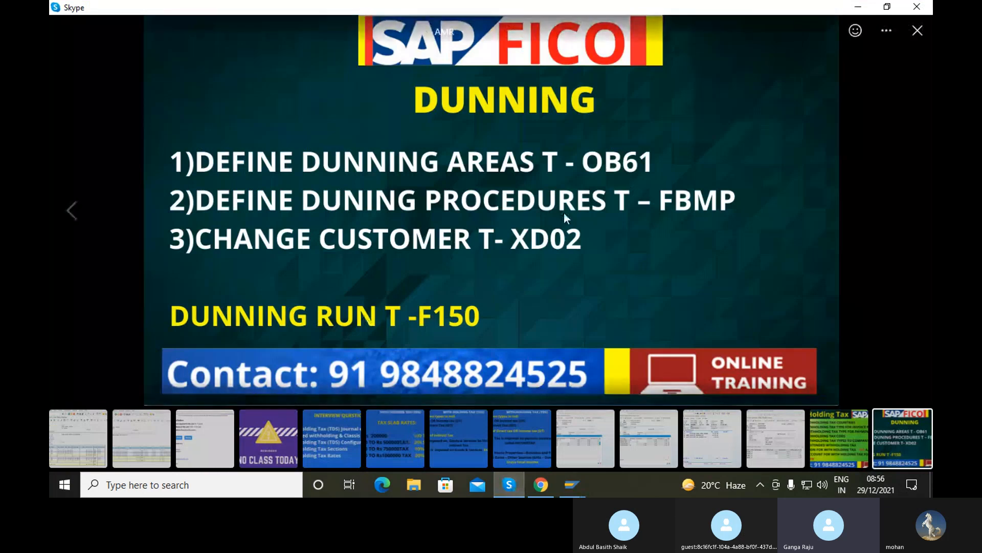
click(917, 30)
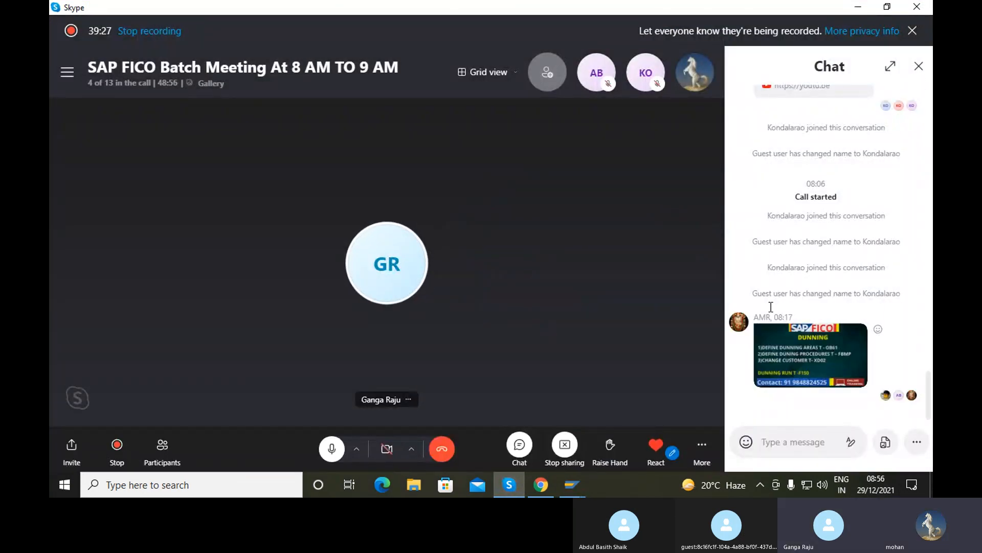
click(519, 444)
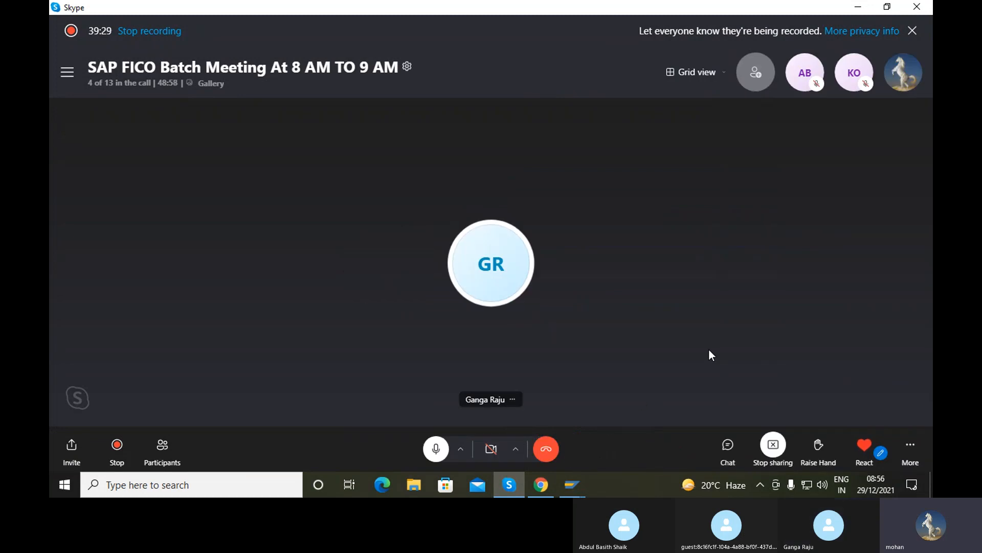